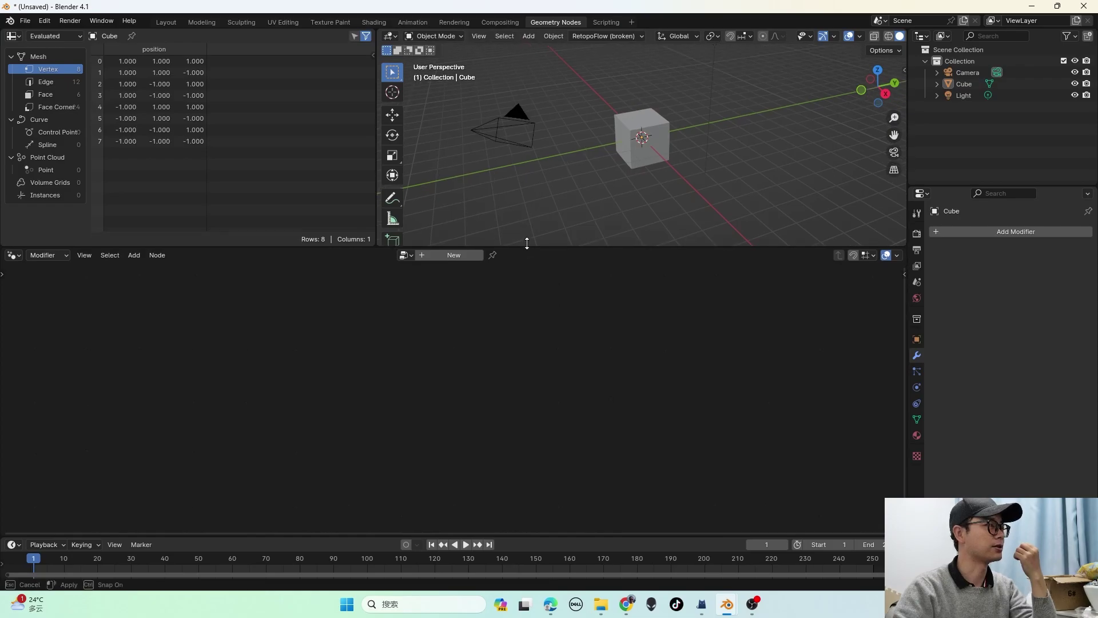
Step: Create a new Geometry Nodes tree on the cube and move the Group Input node farther from Group Output
left_click(454, 218)
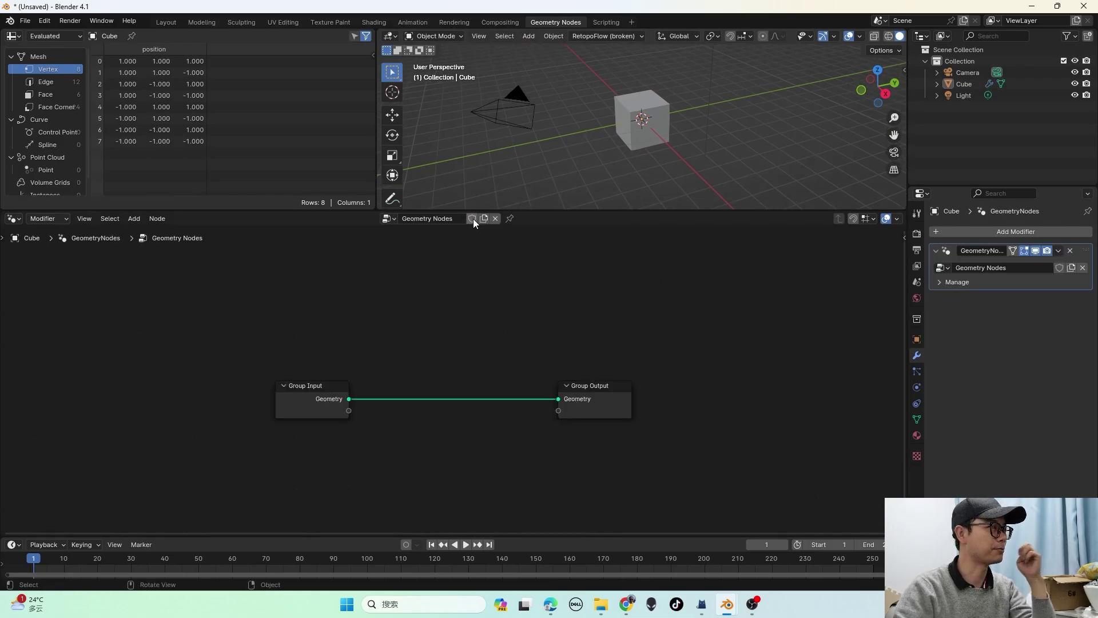
scroll(426, 404, "up", 5)
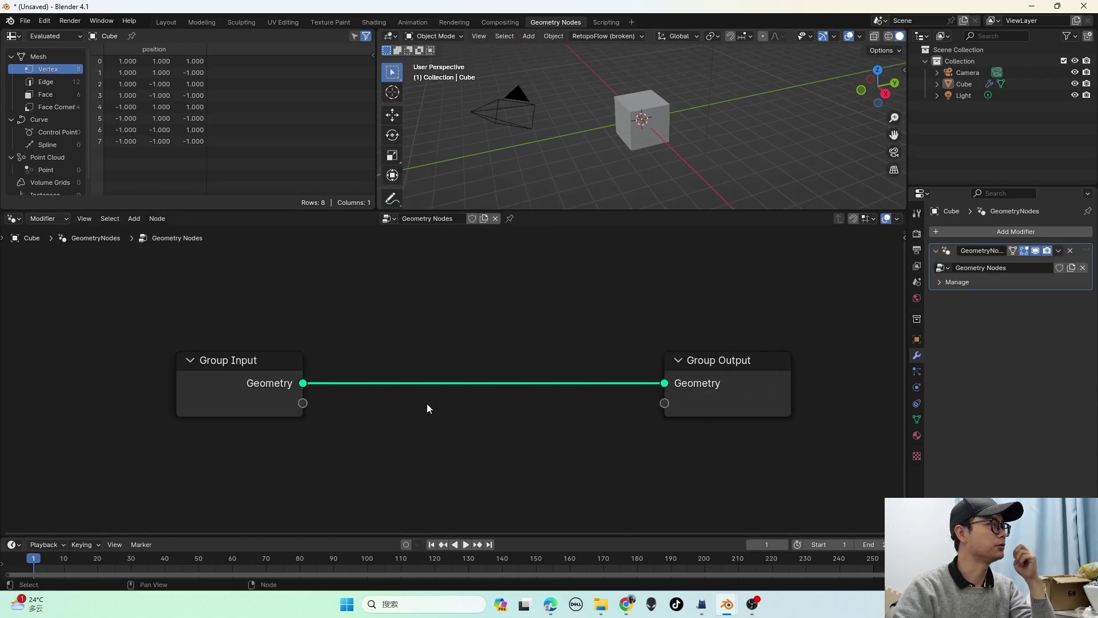
middle_click_drag(427, 404, 415, 391)
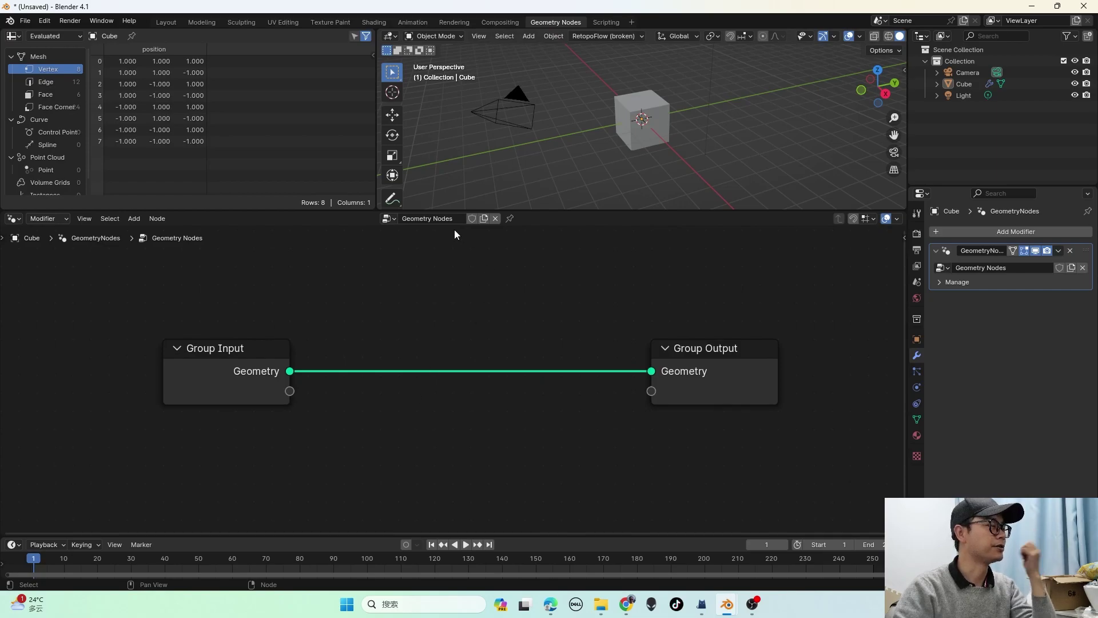
scroll(445, 344, "up", 1)
middle_click_drag(445, 346, 419, 330)
scroll(436, 326, "up", 1)
scroll(419, 330, "down", 3)
left_click_drag(239, 352, 139, 357)
scroll(142, 358, "down", 1)
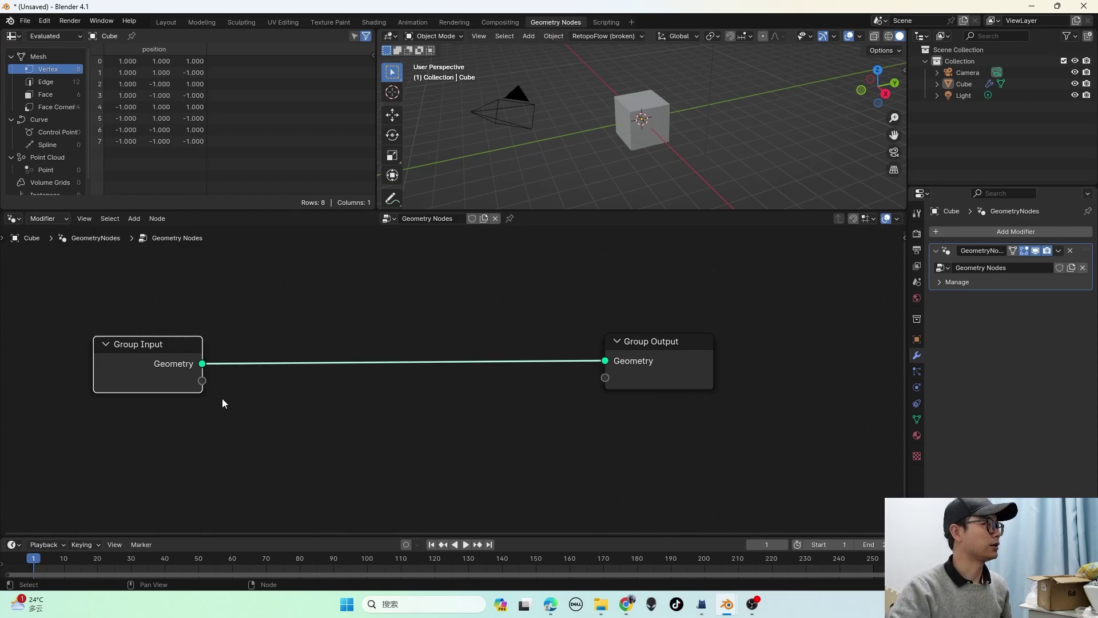
Step: Cut the geometry link between Group Input and Group Output and move Group Input farther away
right_click_drag(223, 400, 271, 287, "ctrl")
left_click_drag(155, 367, 53, 369)
middle_click_drag(208, 365, 234, 362)
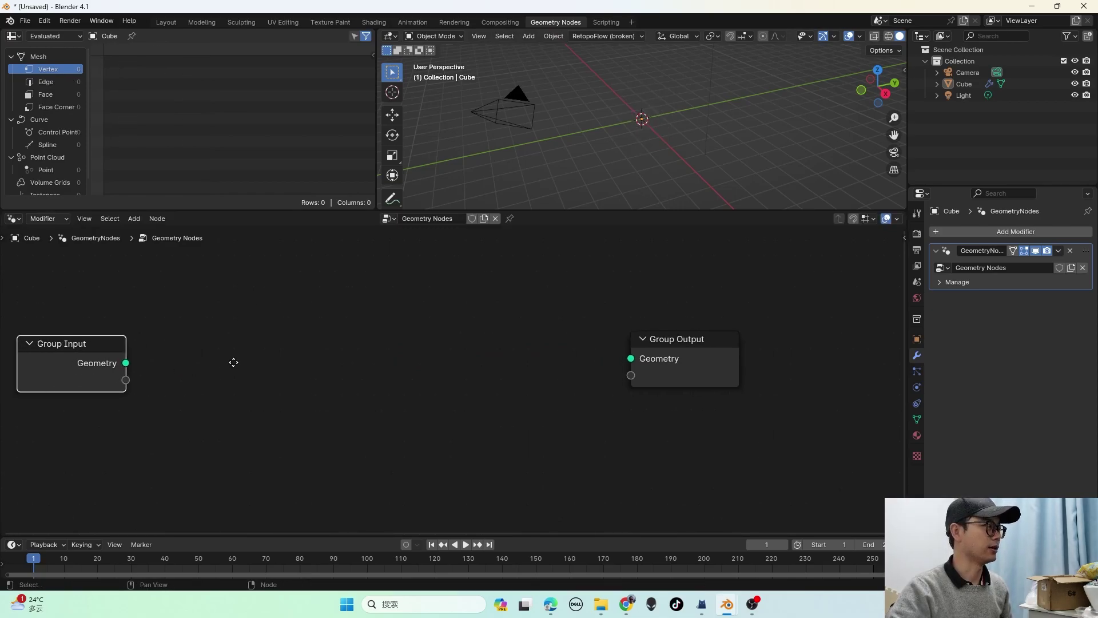
Step: Add a UV Sphere node between the group nodes and move Group Output farther away from it
scroll(231, 363, "down", 1)
key("shift+a")
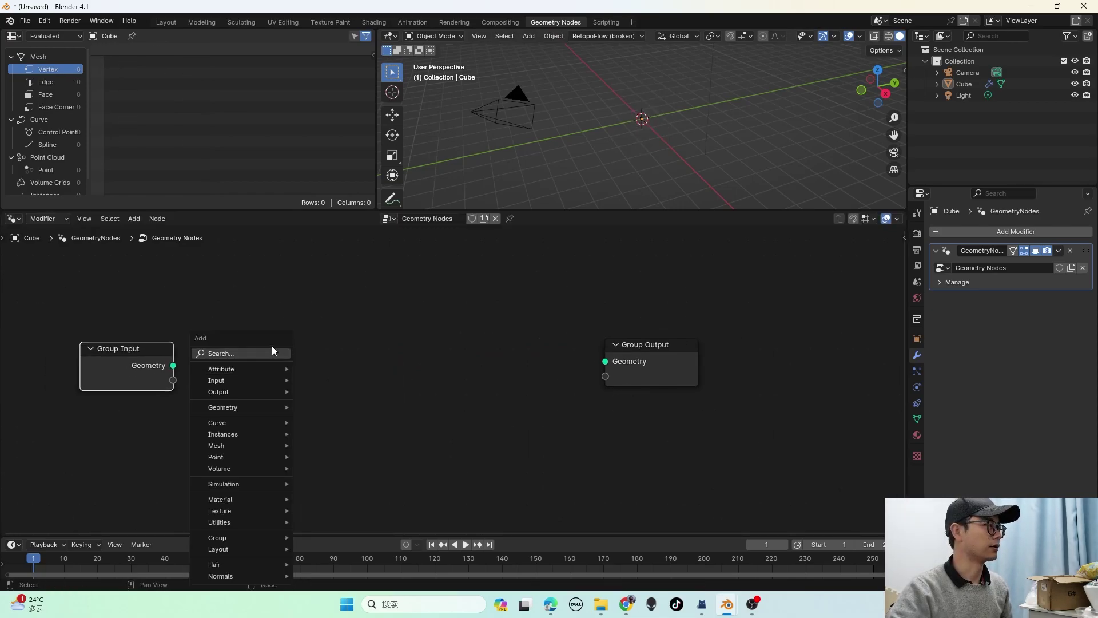
left_click(273, 350)
type("c")
key("BackSpace")
type("so")
key("BackSpace")
type("ph")
key("Return")
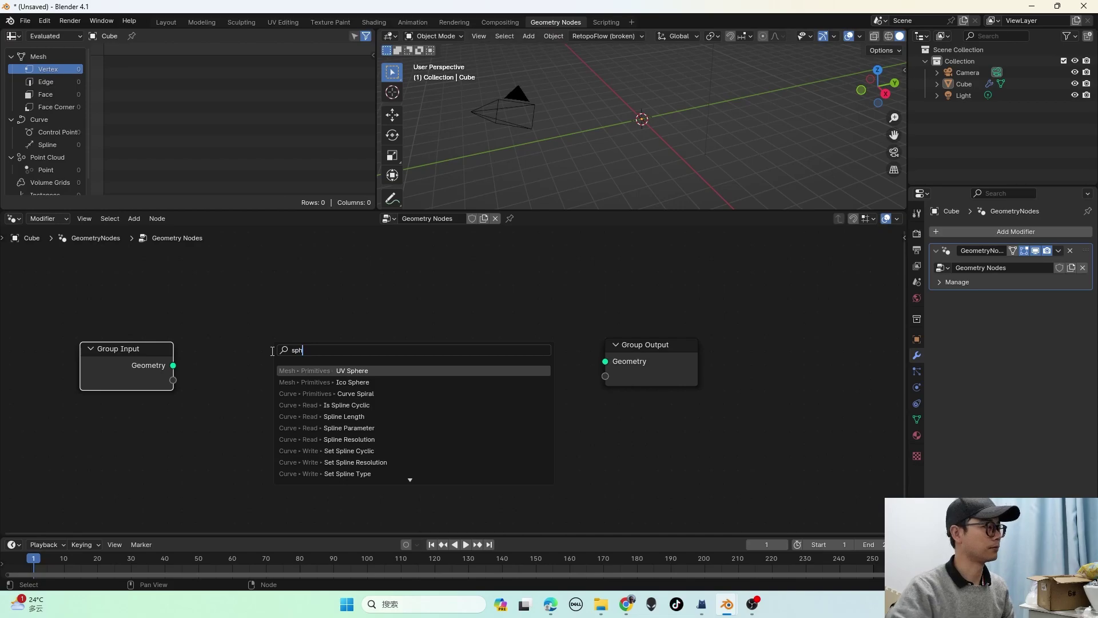
key("Return")
left_click(273, 351)
scroll(229, 366, "down", 2)
left_click_drag(566, 377, 703, 390)
middle_click_drag(417, 390, 377, 389)
left_click_drag(299, 375, 465, 379)
type("s")
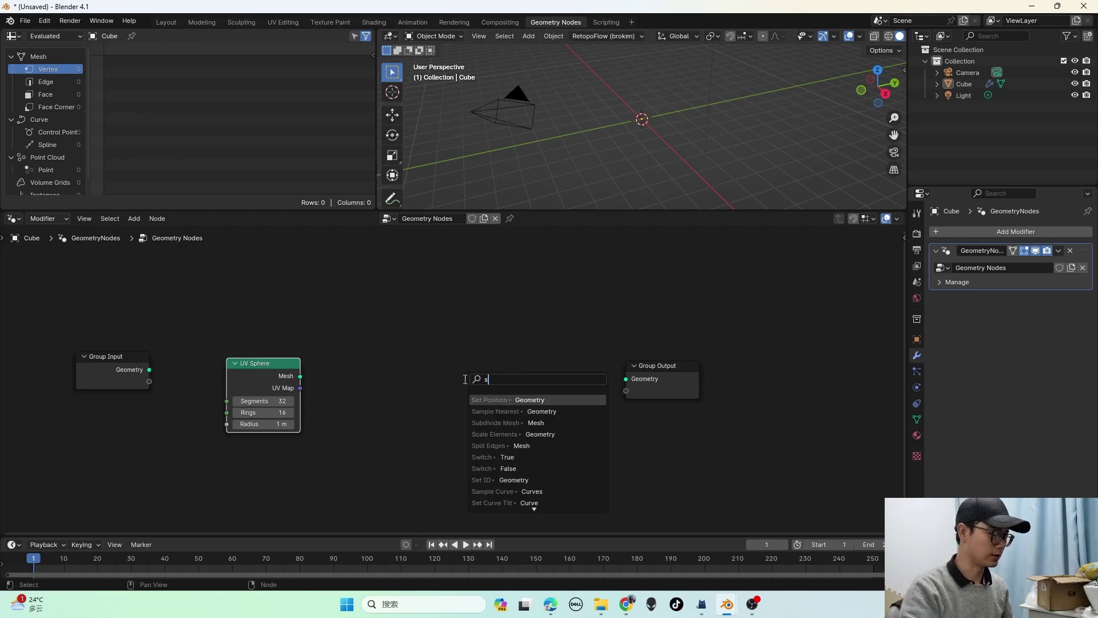
type("imu")
key("BackSpace")
key("BackSpace")
key("BackSpace")
key("Escape")
Step: Add a Simulation Zone, feed the UV Sphere's Mesh into it, and link its Geometry output to Group Output
key("shift+a")
type("sim")
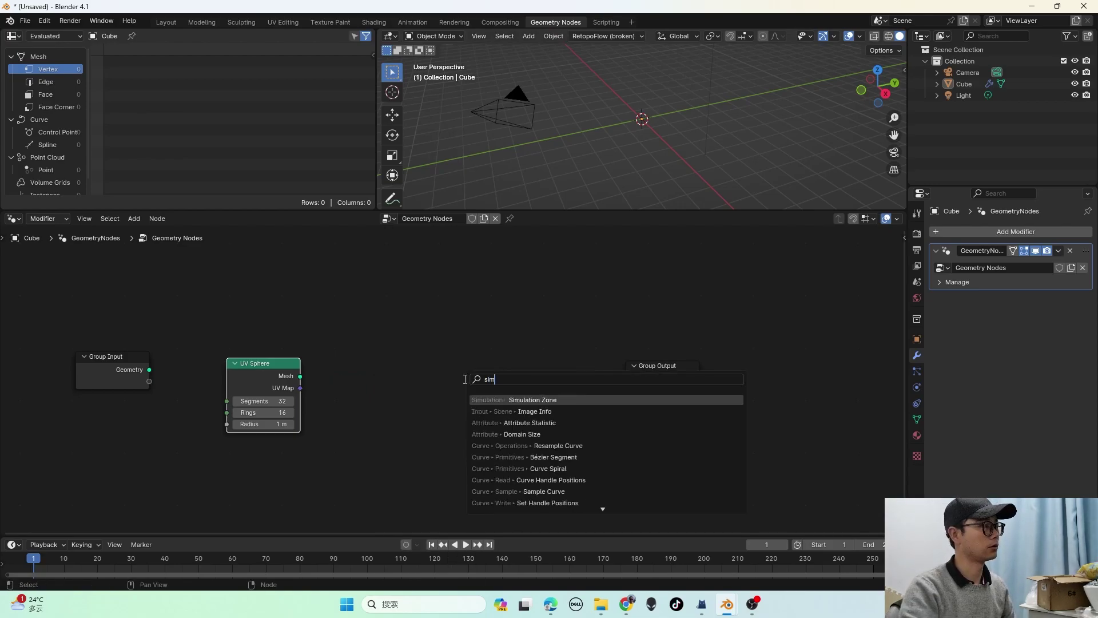
key("Return")
left_click(425, 355)
left_click_drag(300, 376, 346, 406)
left_click_drag(576, 371, 626, 378)
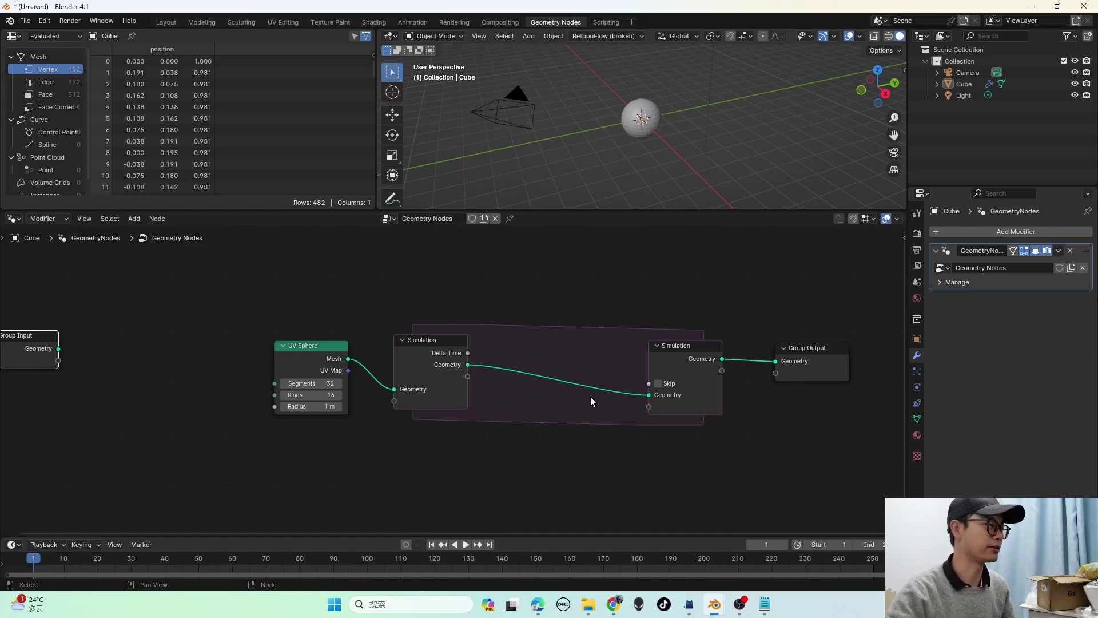
Step: Spread the simulation zone's two nodes apart and insert a Transform Geometry node on the geometry link between them
left_click_drag(312, 307, 228, 388)
middle_click_drag(132, 378, 192, 379)
left_click_drag(105, 359, 29, 353)
key("shift+a")
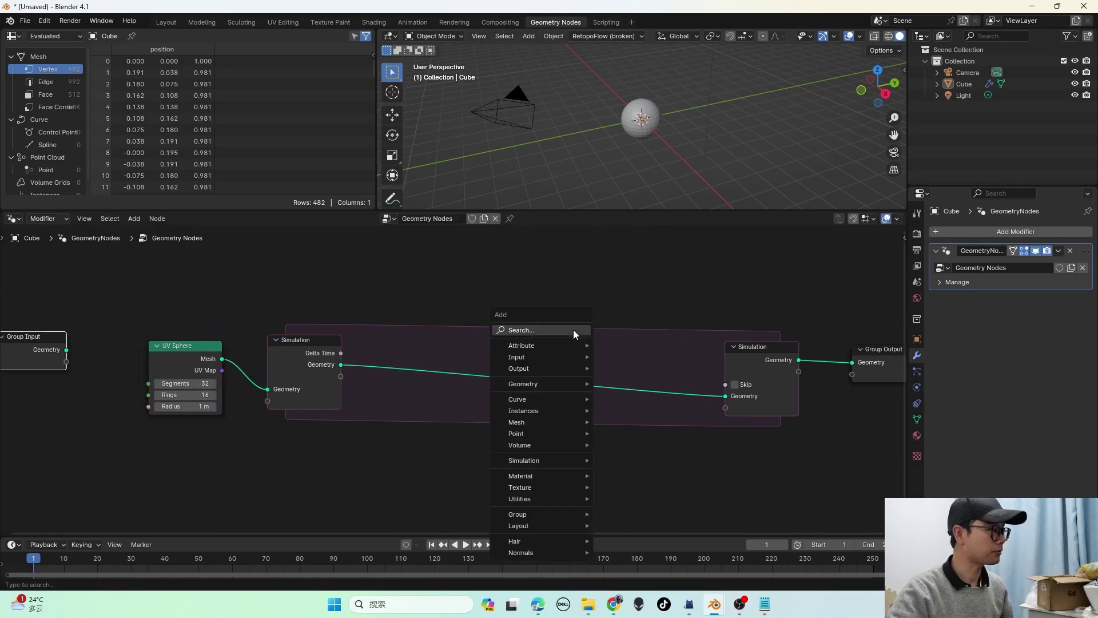
left_click(573, 331)
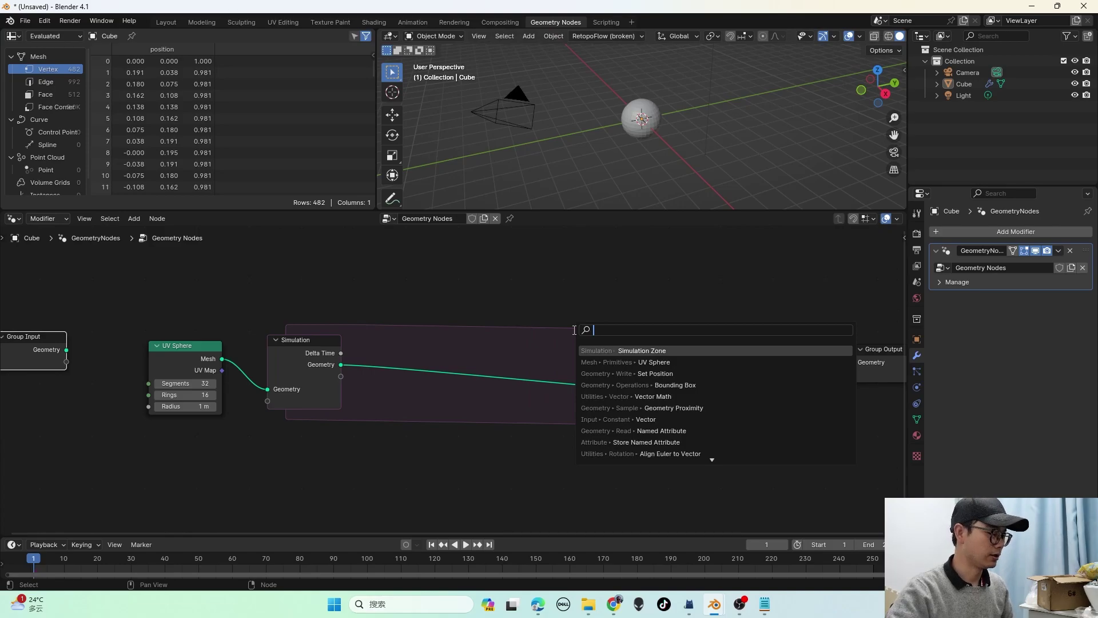
type("tran")
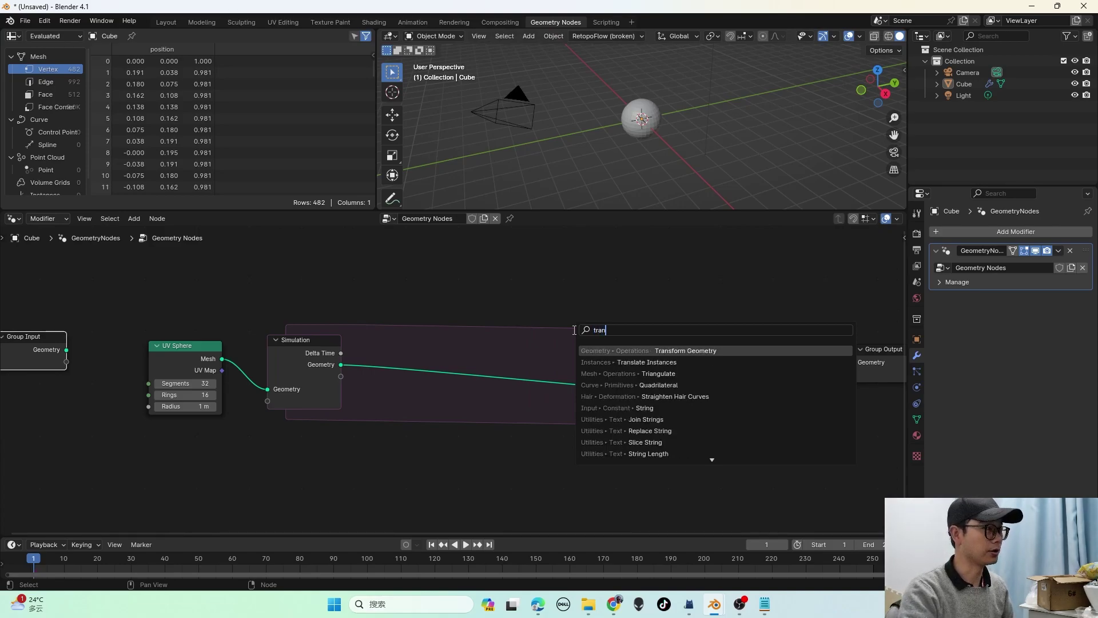
key("Return")
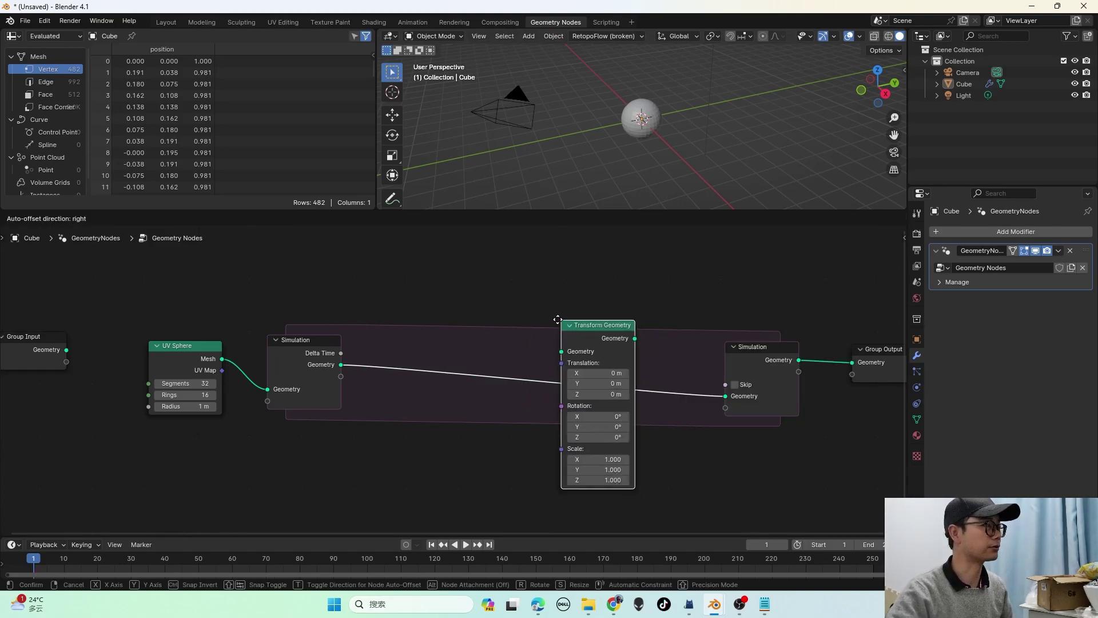
left_click(495, 307)
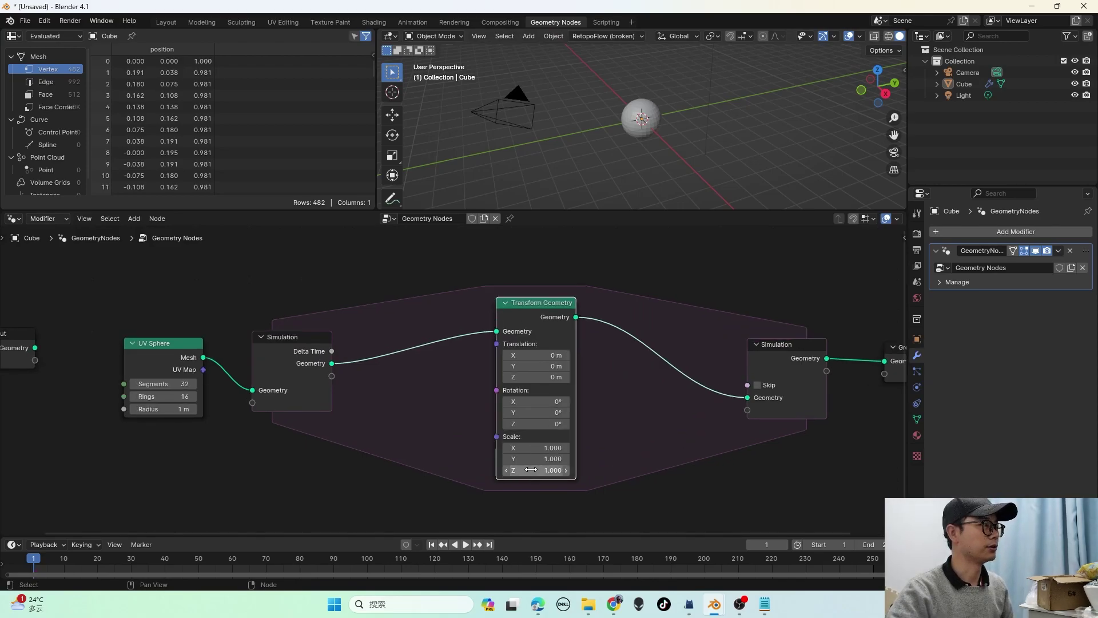
Step: Set the Transform Geometry node's X translation to 0.1 m
scroll(556, 359, "up", 3)
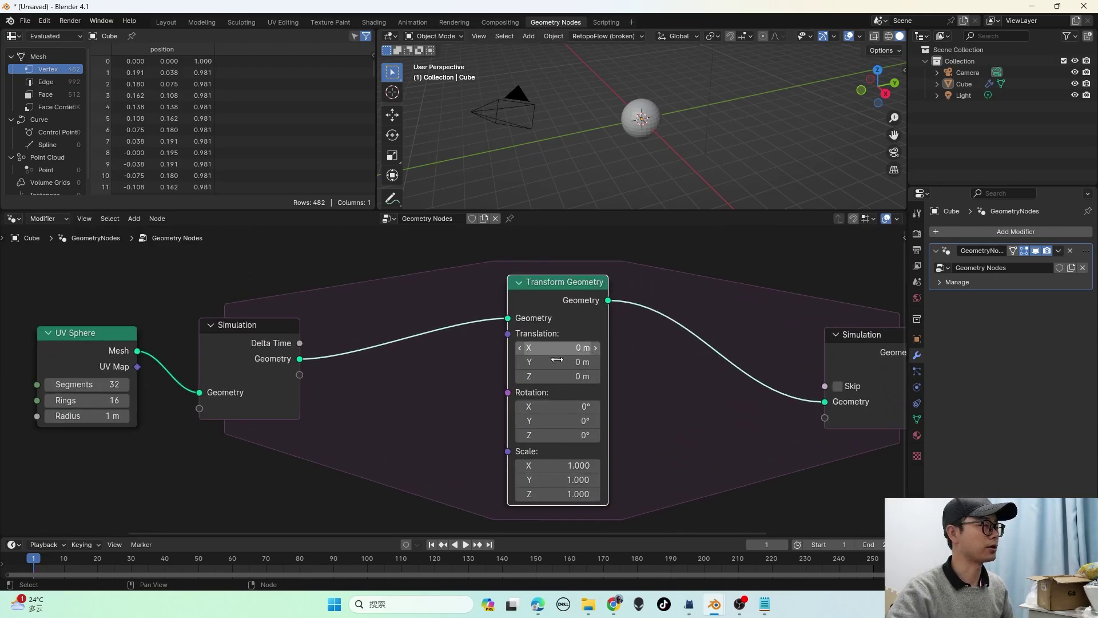
left_click(541, 351)
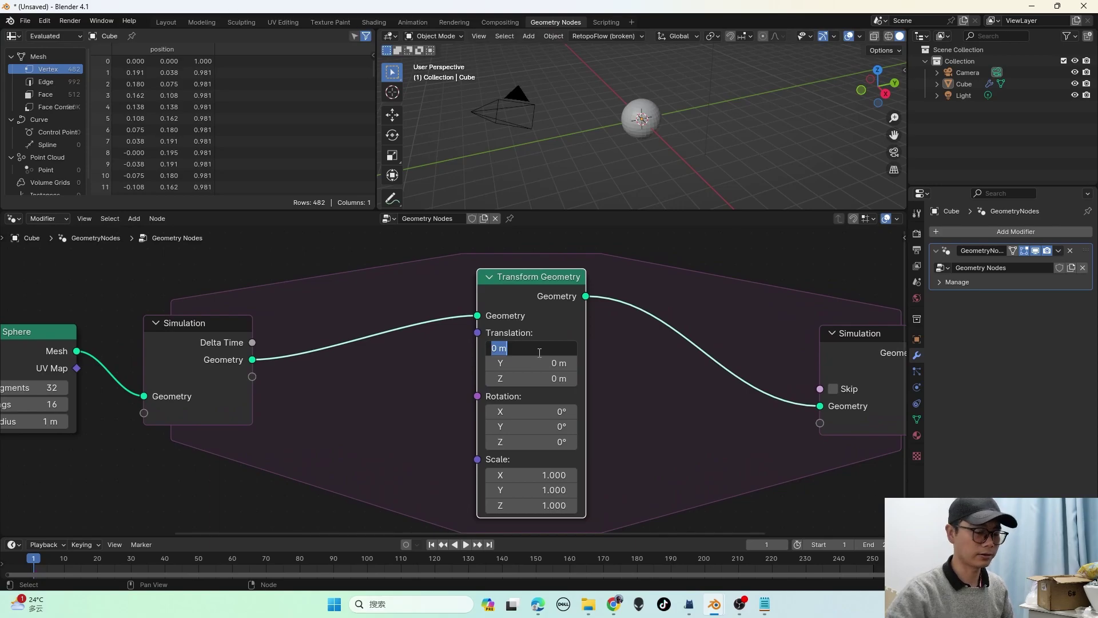
type("-")
type("1")
key("Return")
scroll(542, 369, "down", 3)
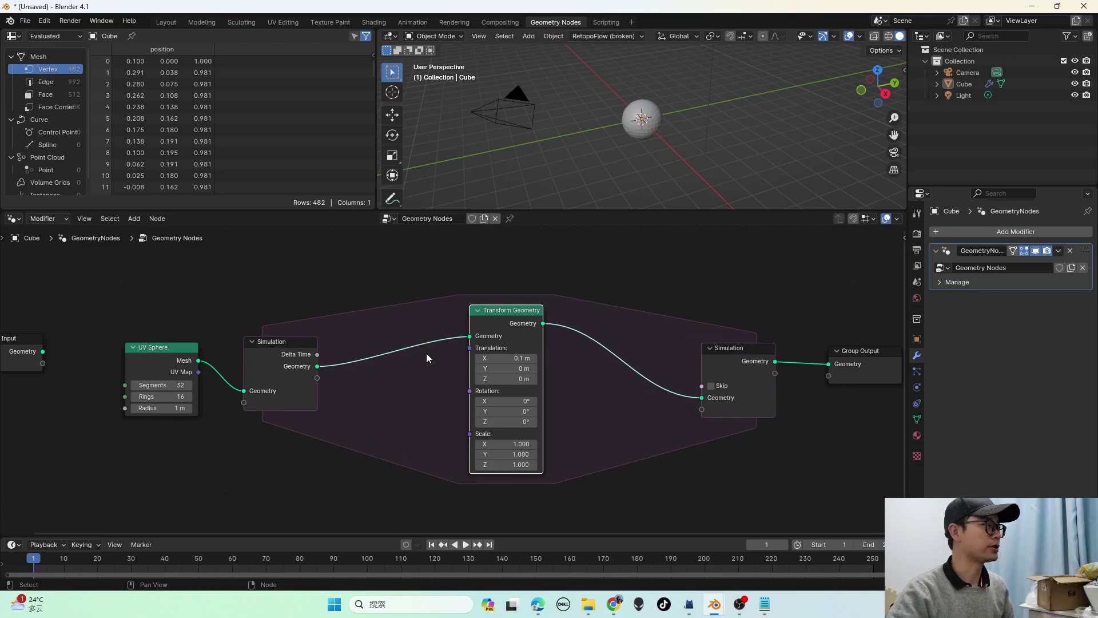
scroll(504, 338, "up", 1)
scroll(504, 340, "up", 2)
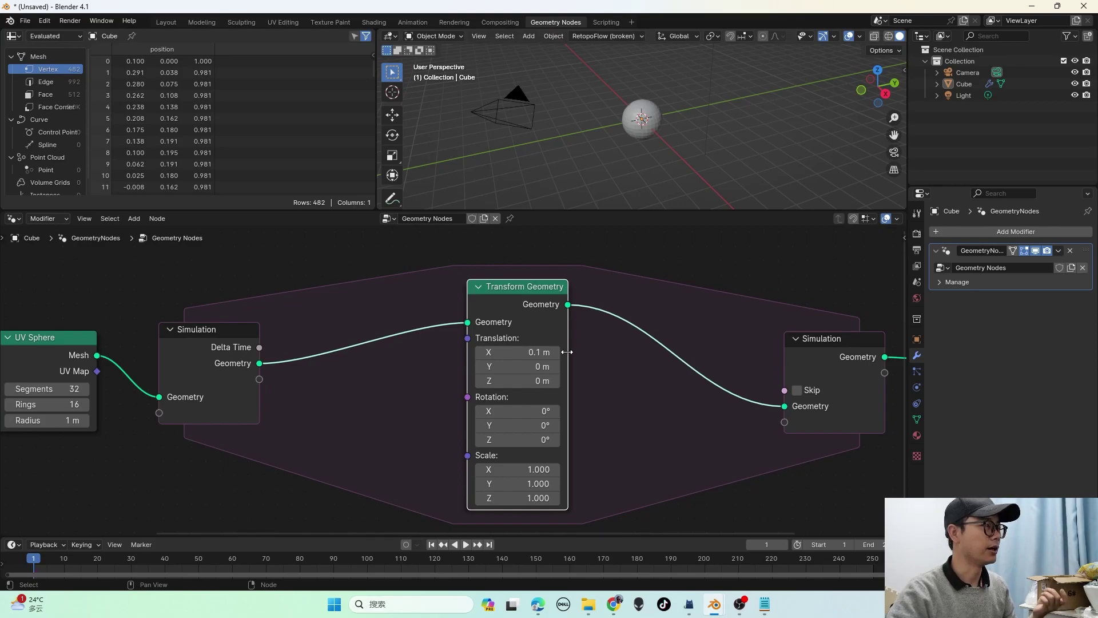
Step: Add a Scene Time node and place it above the simulation zone's input node
scroll(552, 355, "down", 2)
middle_click_drag(424, 312, 414, 371)
key("shift+a")
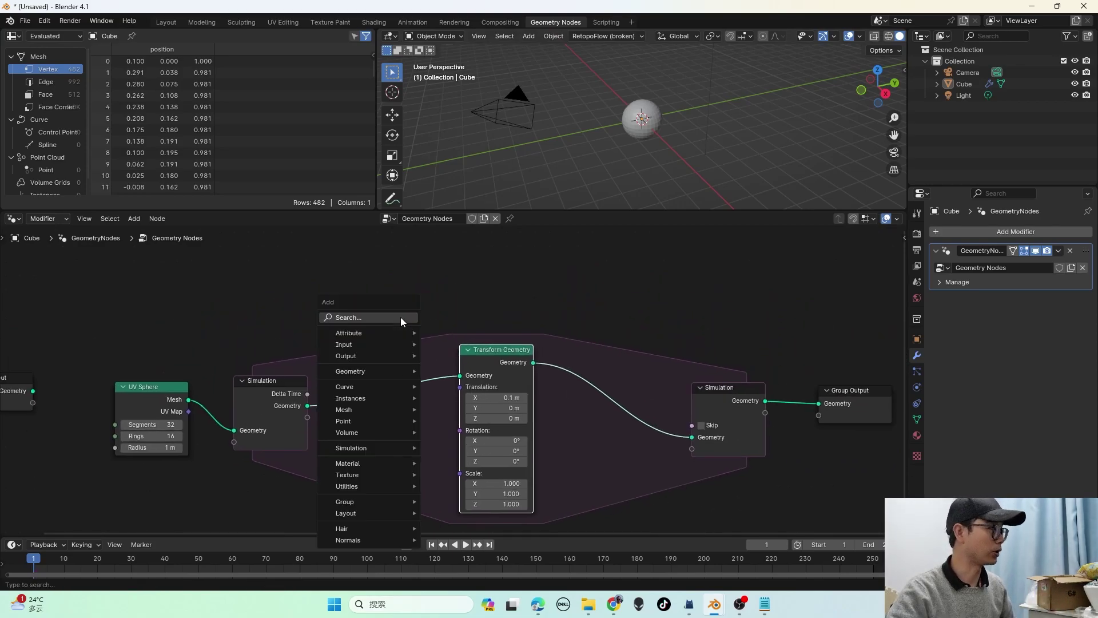
left_click(401, 317)
type("sce")
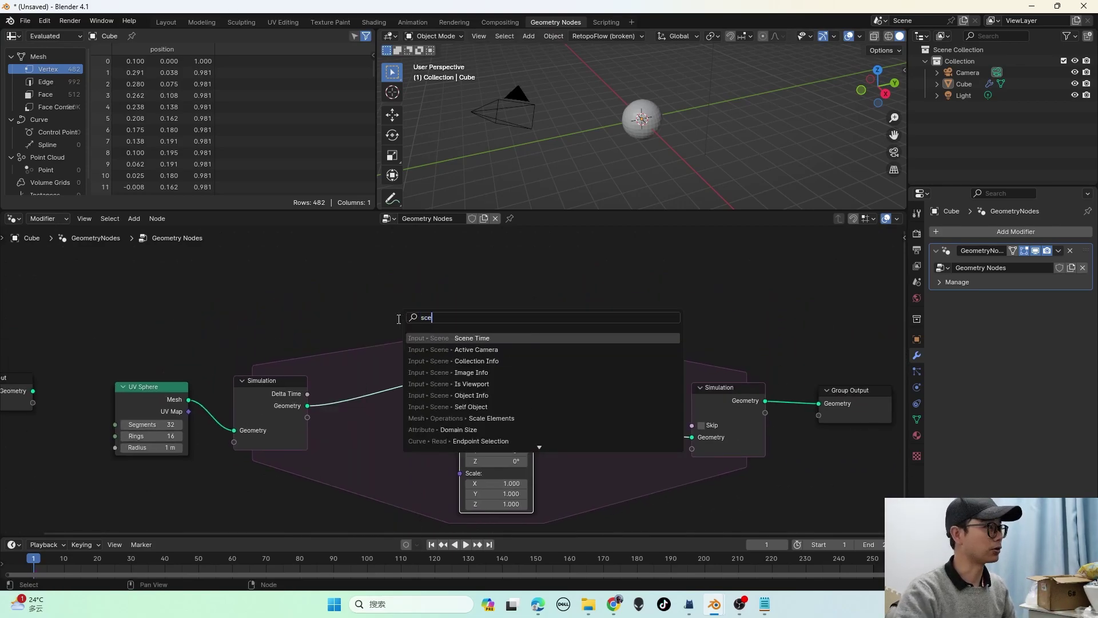
key("Return")
left_click(400, 328)
scroll(400, 327, "up", 4)
left_click_drag(344, 278, 274, 268)
middle_click_drag(273, 268, 300, 267)
left_click_drag(291, 268, 270, 268)
scroll(291, 283, "down", 1)
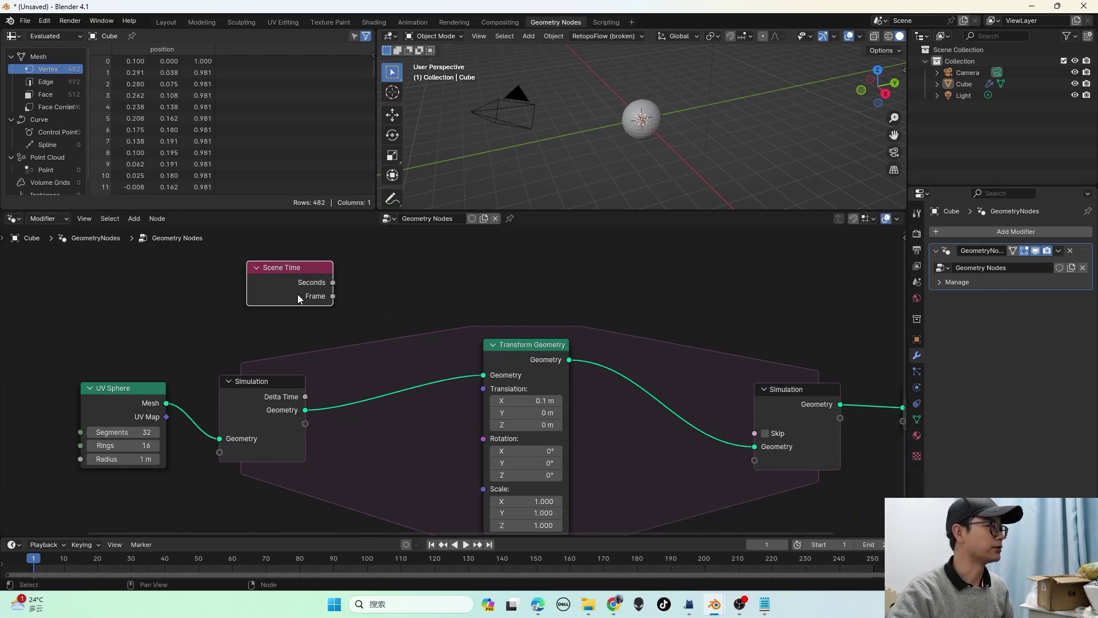
Step: Play the animation to check the sphere's movement along the X axis, and stop playback around frame 146
scroll(456, 380, "up", 2)
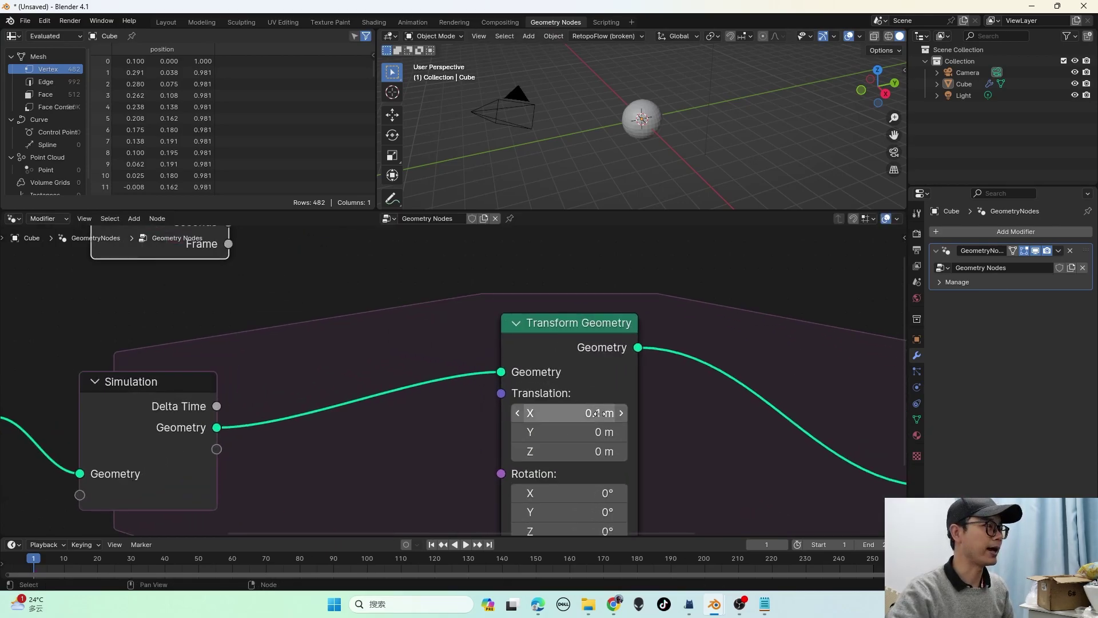
scroll(589, 412, "down", 2)
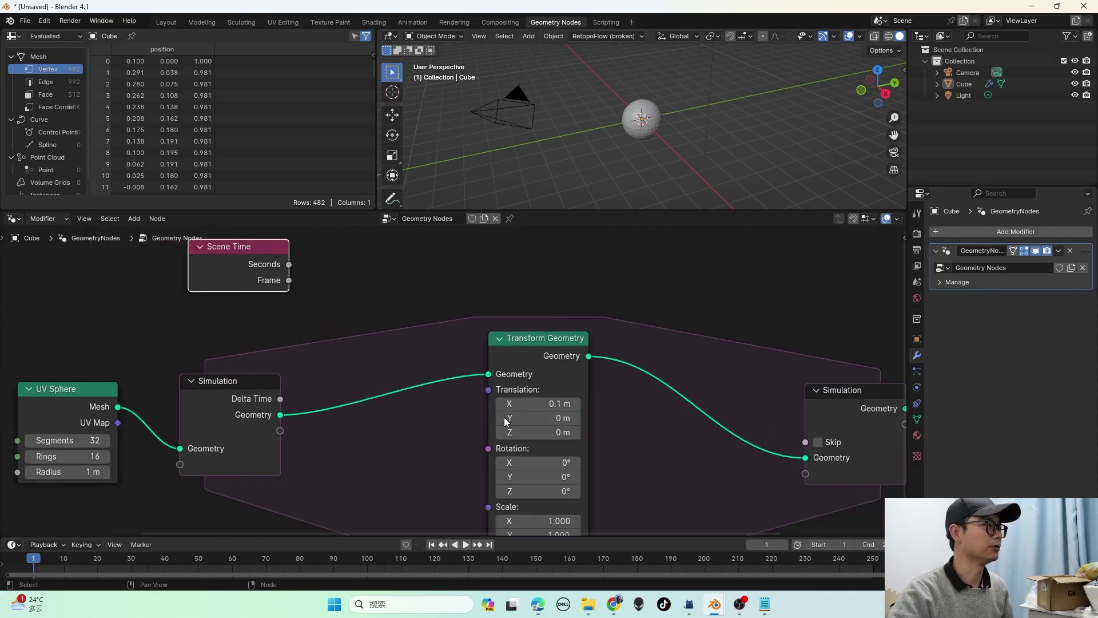
scroll(504, 366, "up", 2)
scroll(505, 366, "down", 1)
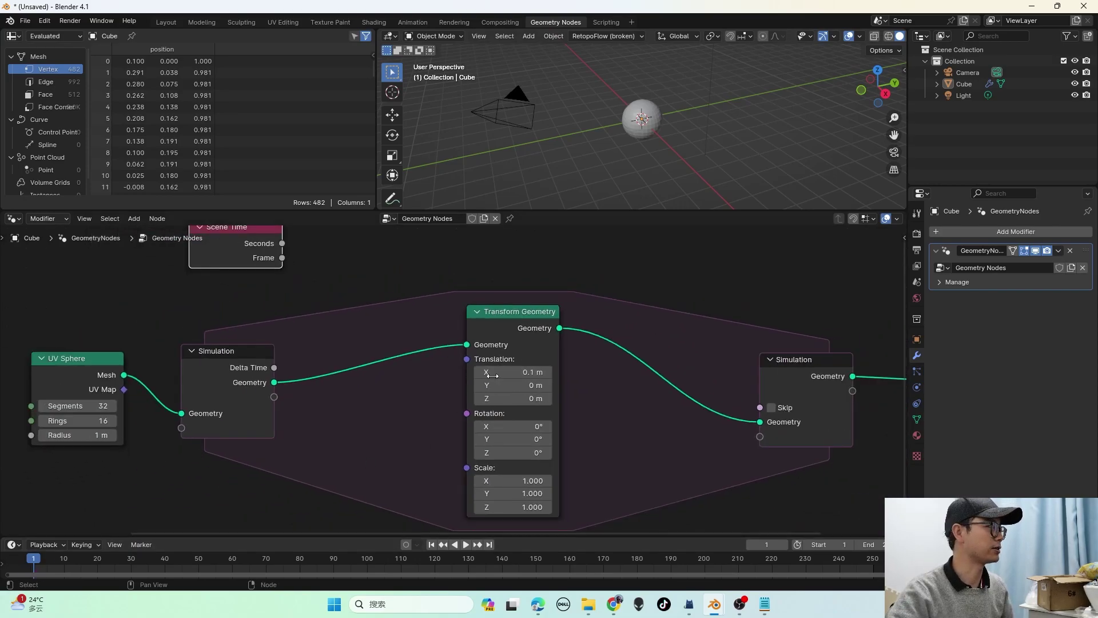
scroll(513, 365, "down", 1)
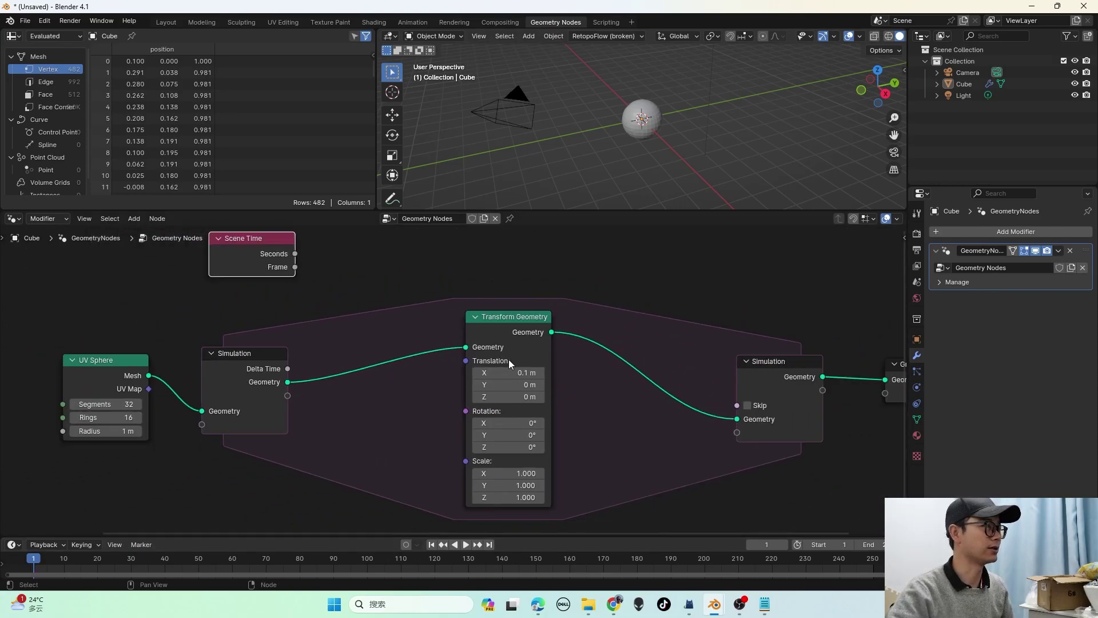
left_click(888, 93)
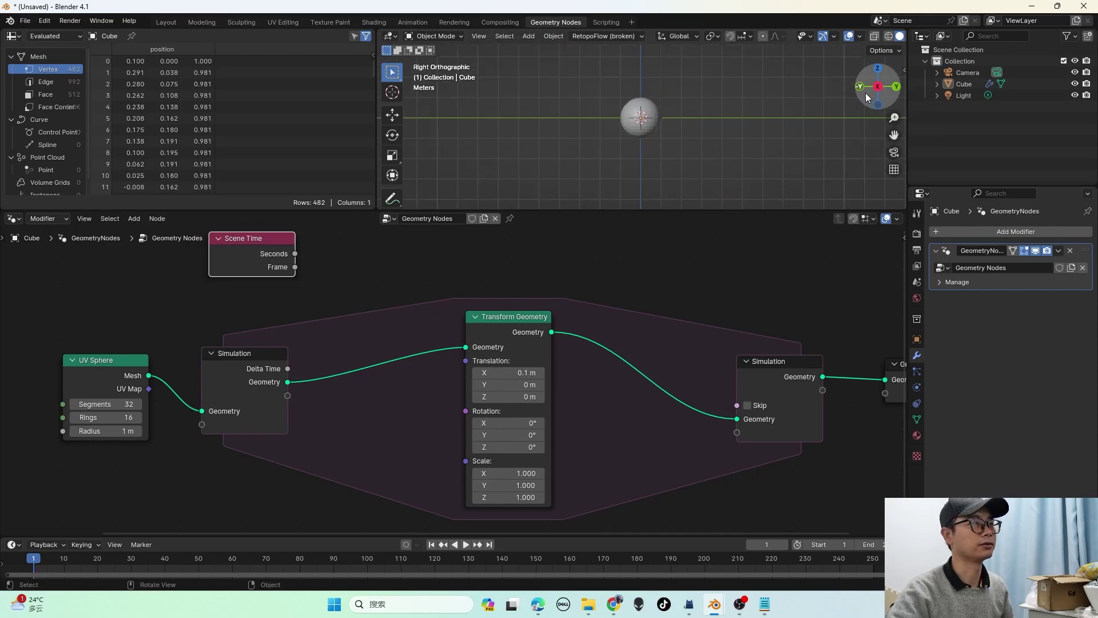
middle_click_drag(665, 112, 844, 121)
middle_click_drag(633, 114, 589, 111)
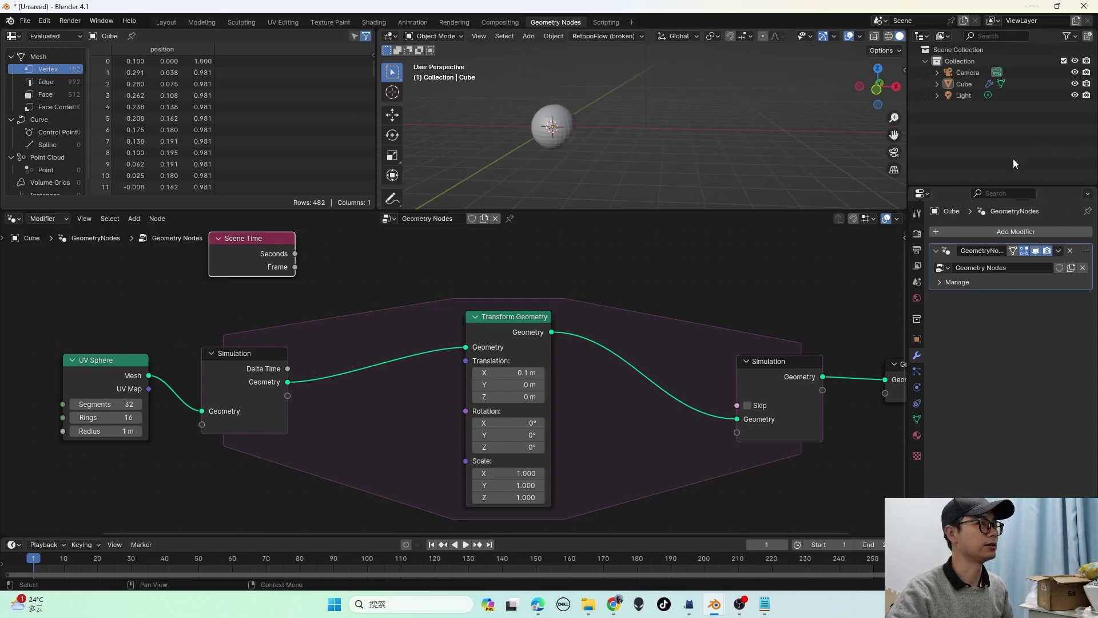
key("space")
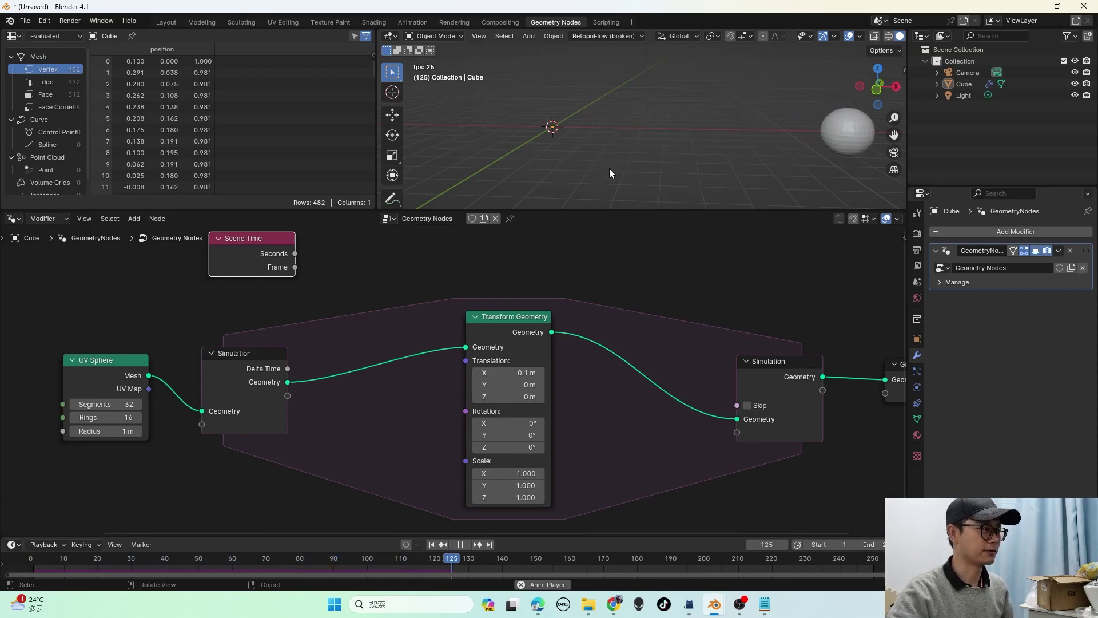
key("space")
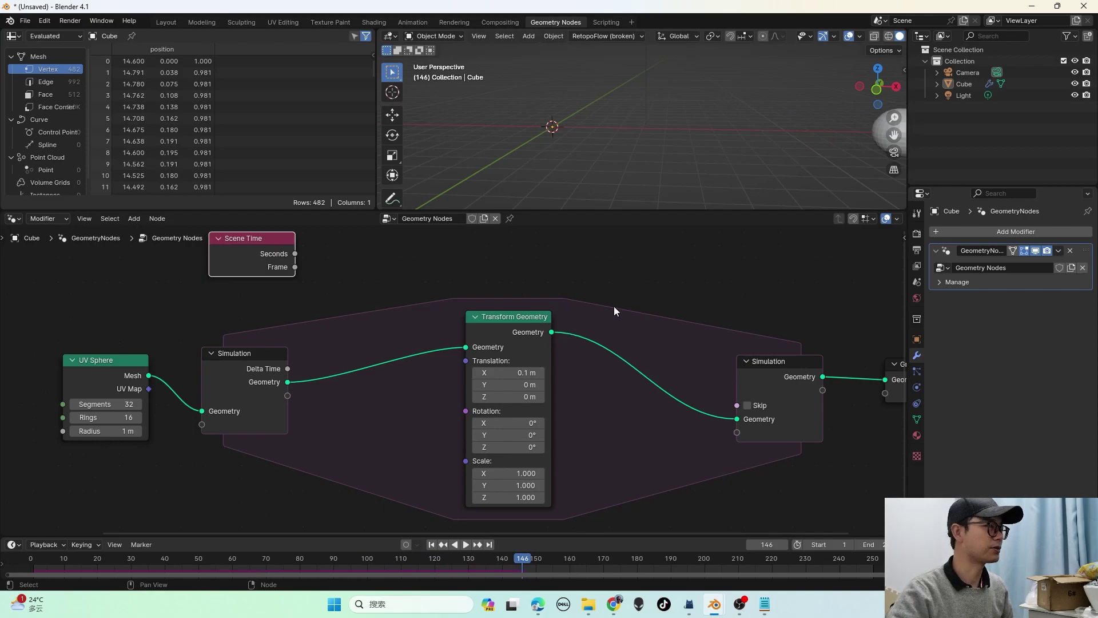
Step: Insert a Join Geometry node on the link between Transform Geometry and the simulation zone's output node
scroll(523, 334, "down", 2)
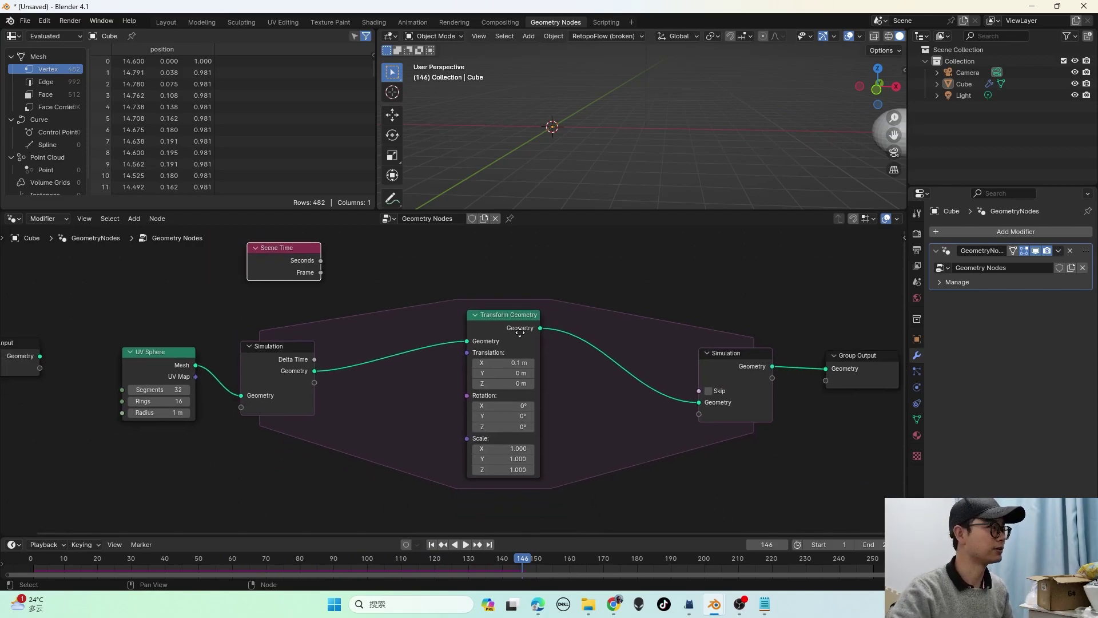
left_click(519, 328)
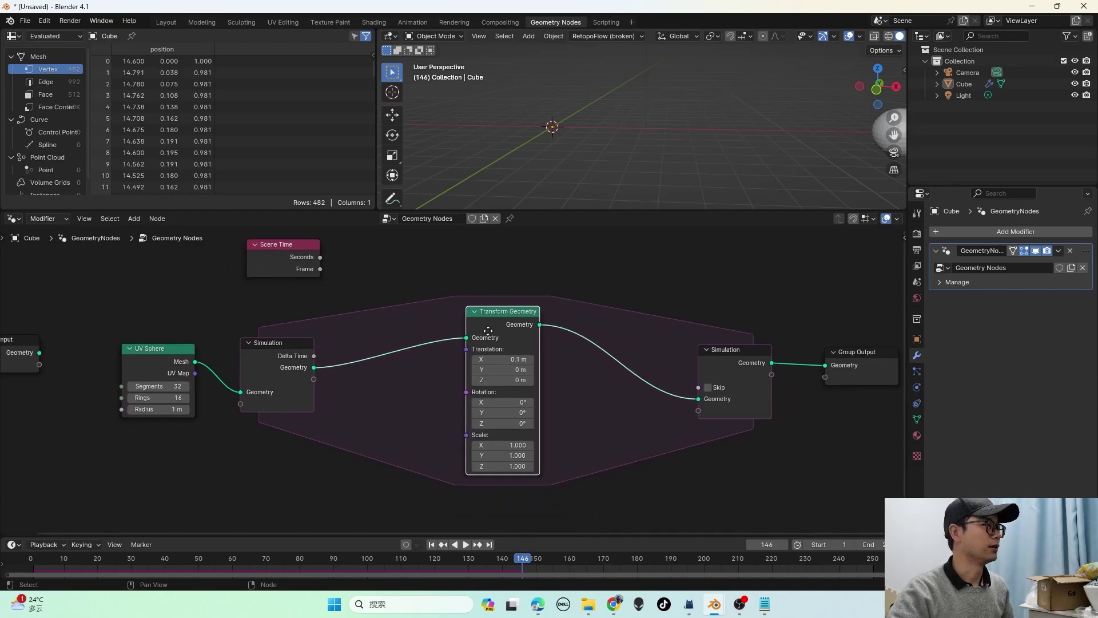
mouse_move(489, 331)
left_mouse_down()
mouse_move(476, 342)
mouse_move(475, 332)
left_mouse_up()
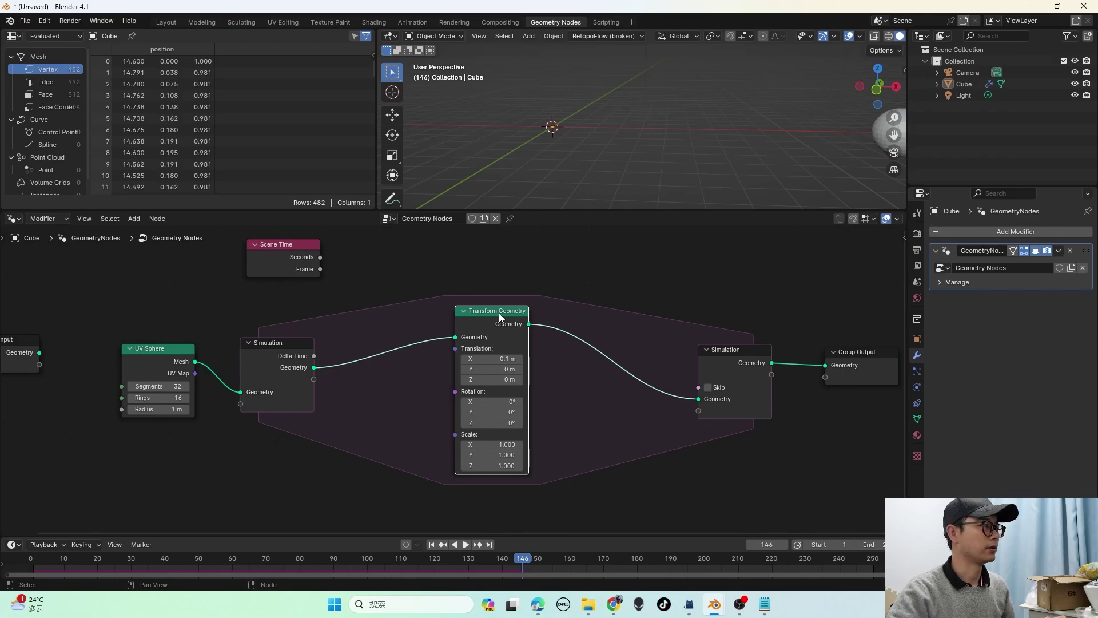
key("shift+a")
key("shift")
key("shift+a")
type("join")
key("Down")
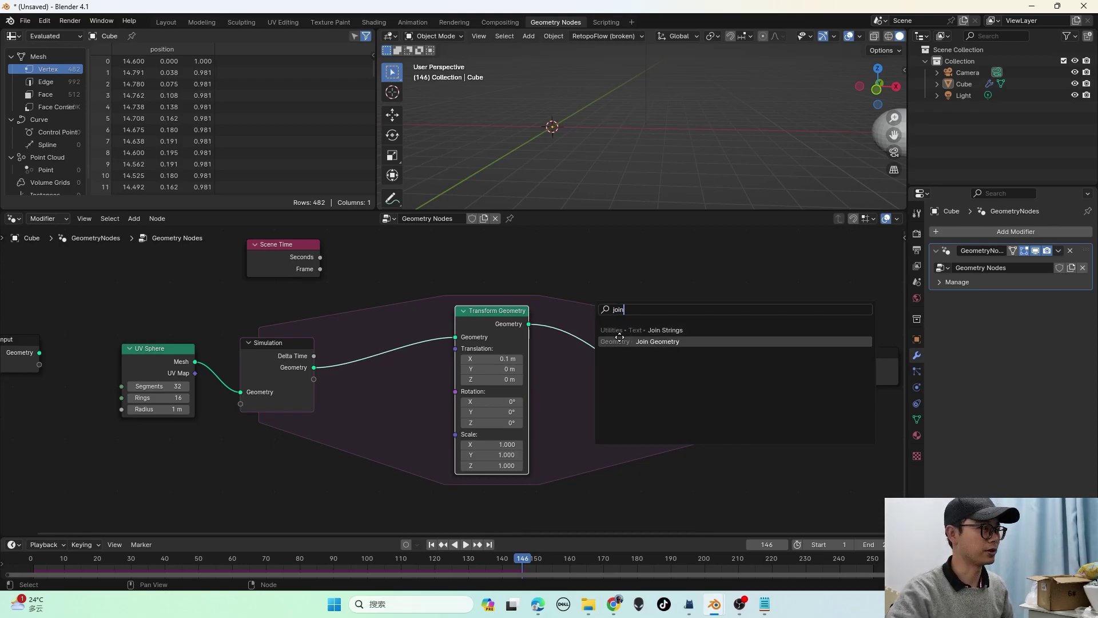
key("Return")
left_click(590, 338)
Step: Link the UV Sphere's Mesh directly into Join Geometry and lower the Transform Geometry and simulation input nodes beneath that link
left_click_drag(589, 332, 593, 315)
left_click_drag(465, 327, 461, 383)
left_click_drag(195, 361, 584, 335)
left_click_drag(263, 342, 263, 384)
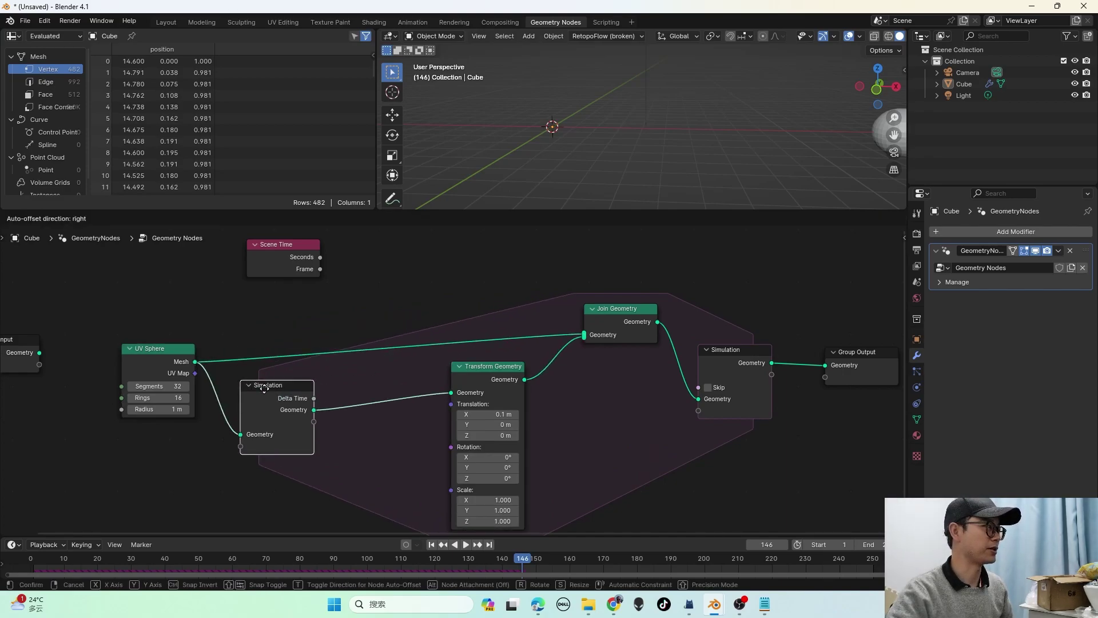
Step: Examine how the UV Sphere, simulation input, Transform Geometry and Join Geometry nodes are connected, including the X translation
middle_click_drag(486, 344, 488, 315)
scroll(490, 308, "up", 1)
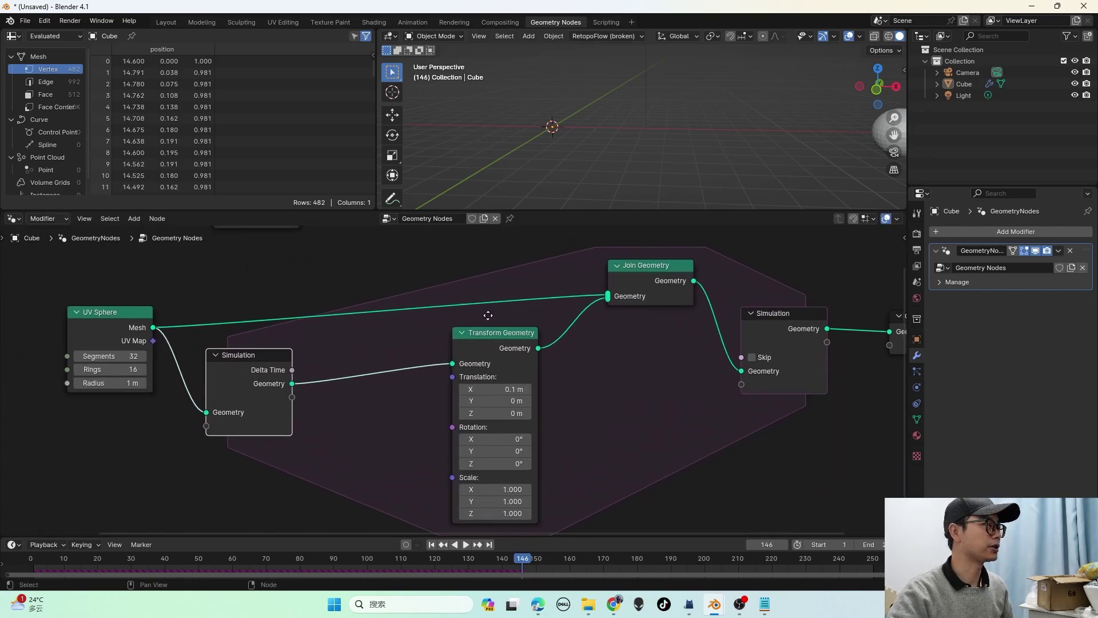
middle_click_drag(320, 359, 319, 356)
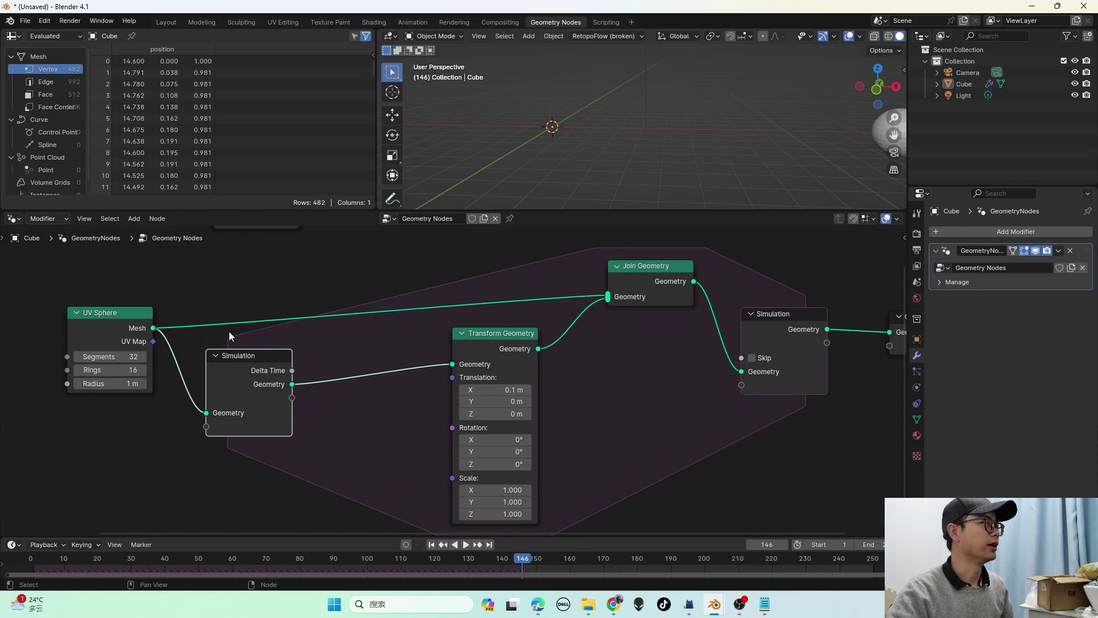
left_click(118, 323)
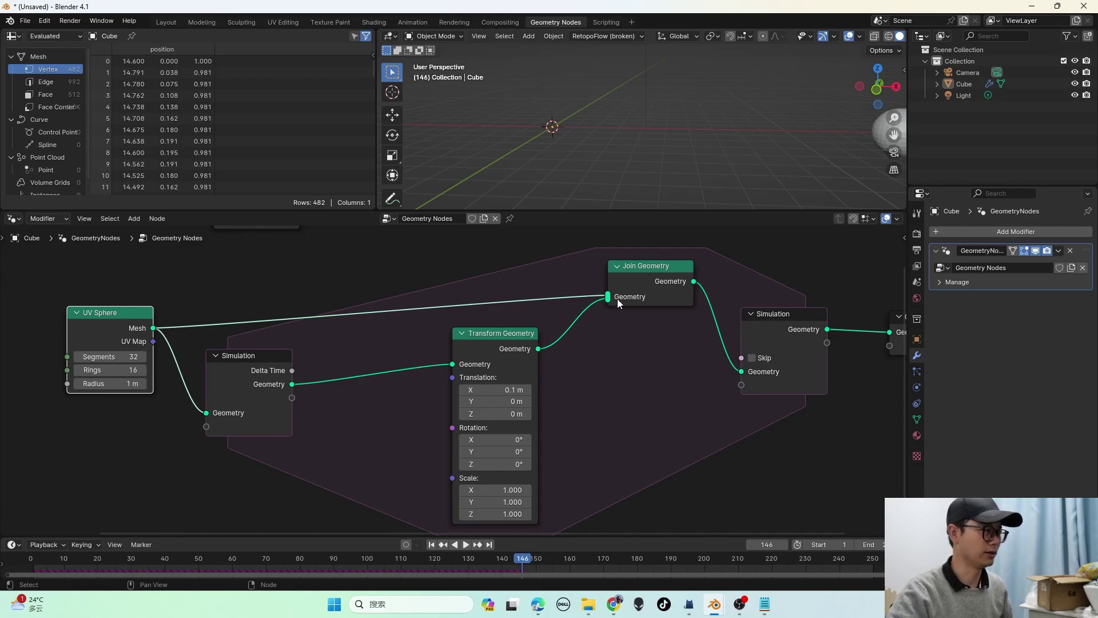
key("Home")
middle_click_drag(576, 314, 564, 319)
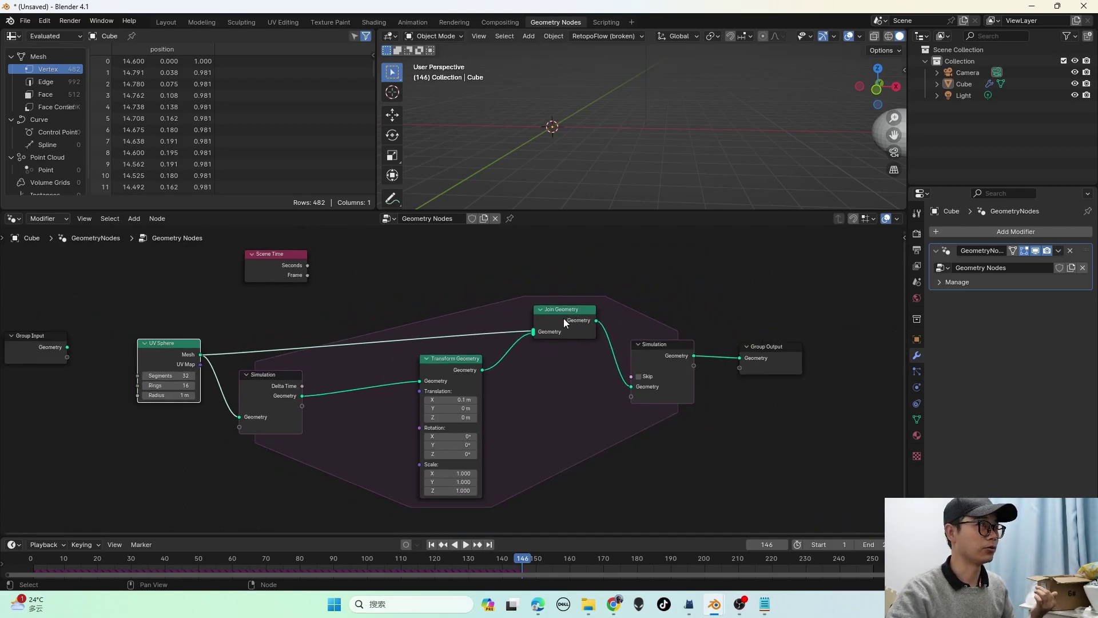
scroll(564, 318, "up", 3)
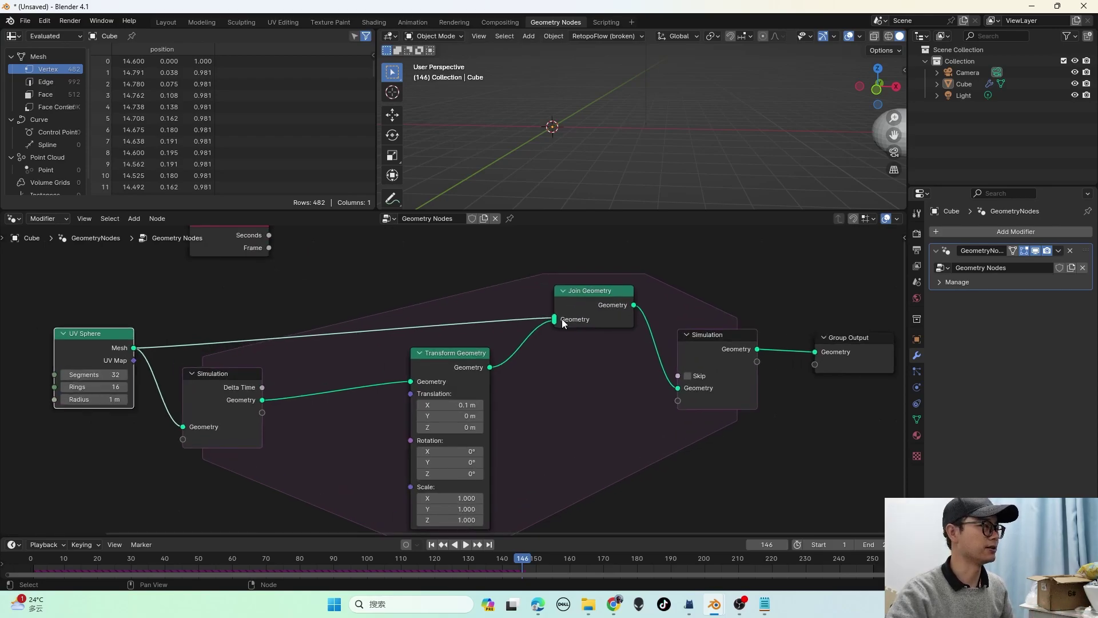
left_click(609, 310)
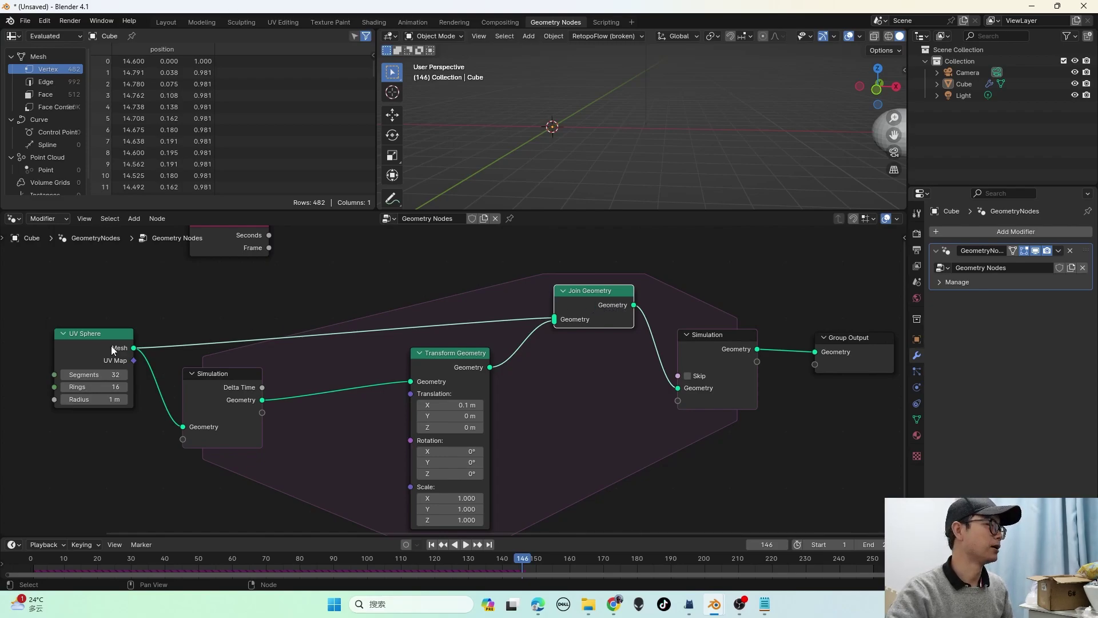
left_click(229, 403)
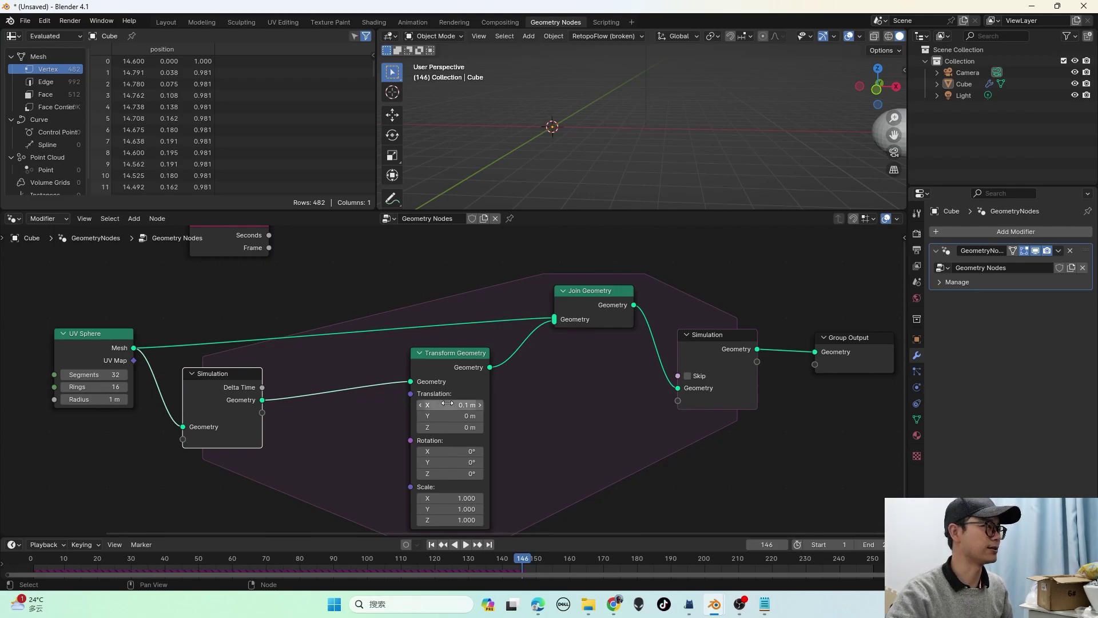
scroll(433, 416, "up", 3)
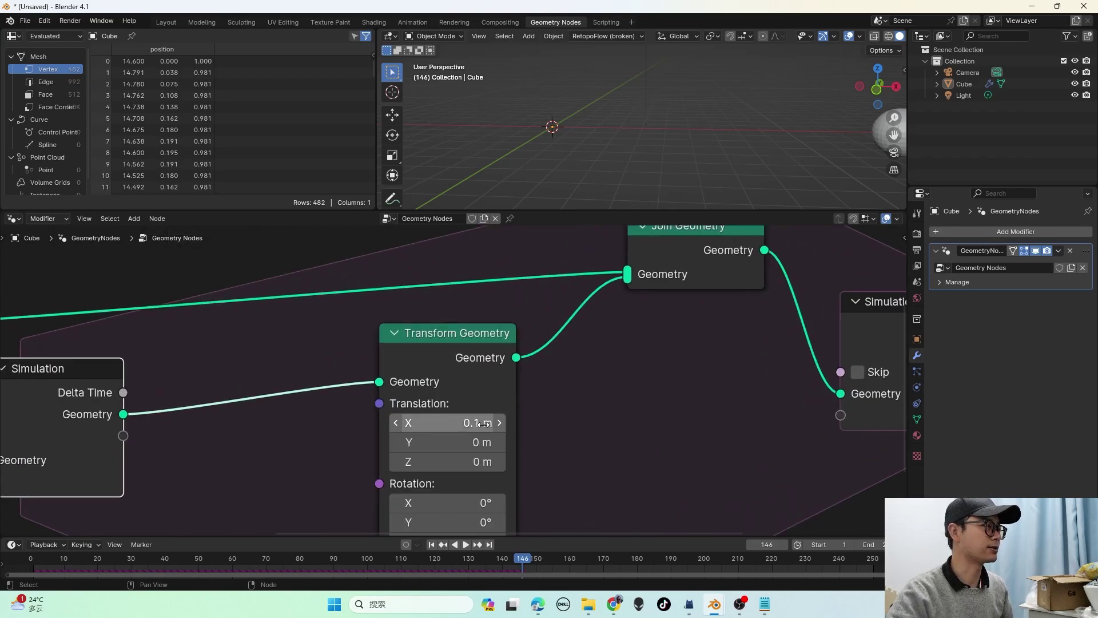
scroll(380, 428, "down", 1)
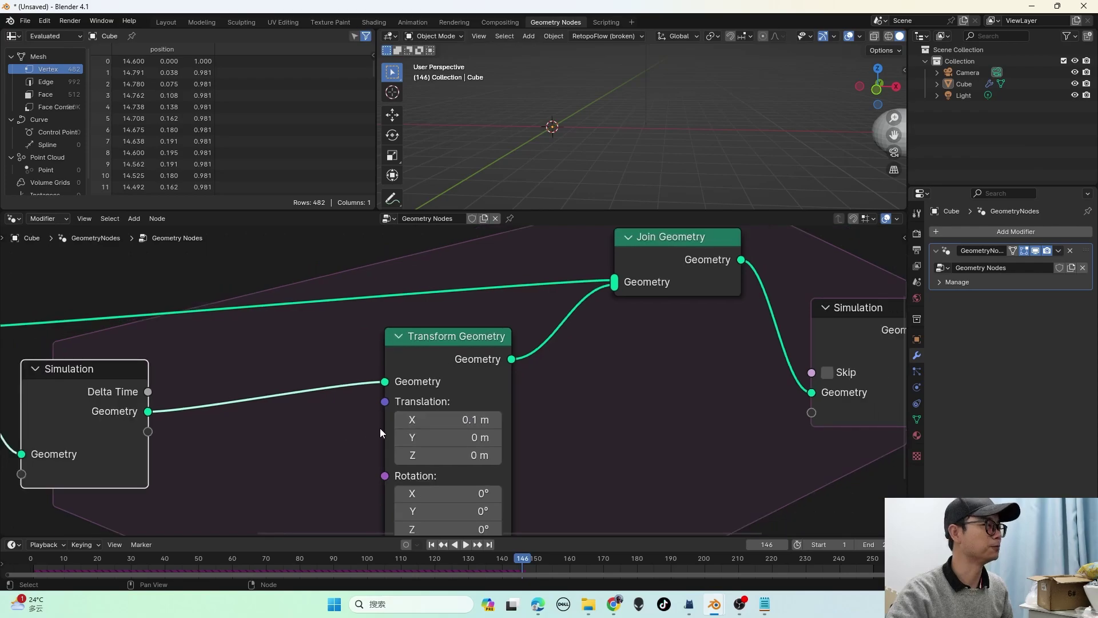
scroll(380, 428, "down", 2)
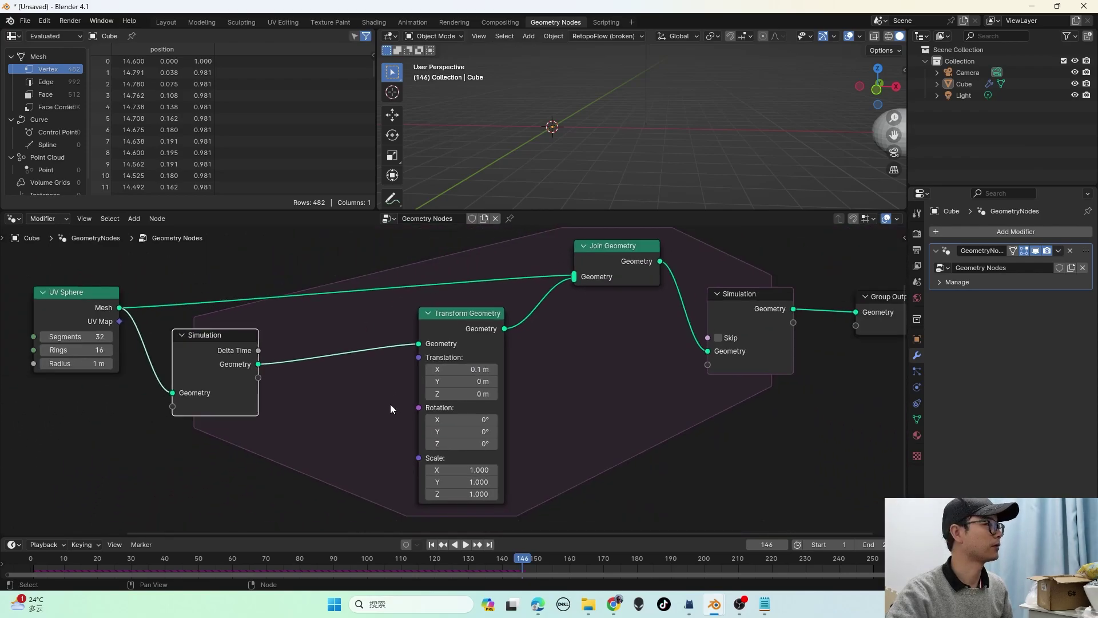
scroll(391, 408, "down", 1)
Step: Rewind to frame 0, play the animation until about frame 61, and inspect the joined spheres in the viewport
key("shift+Left")
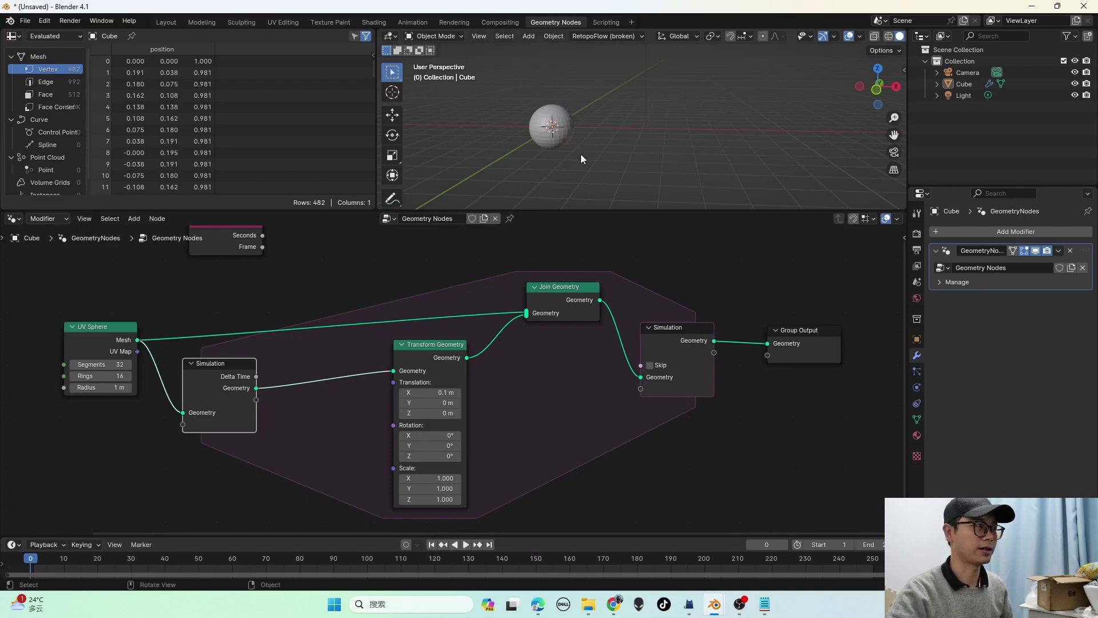
middle_click_drag(576, 149, 586, 148)
key("space")
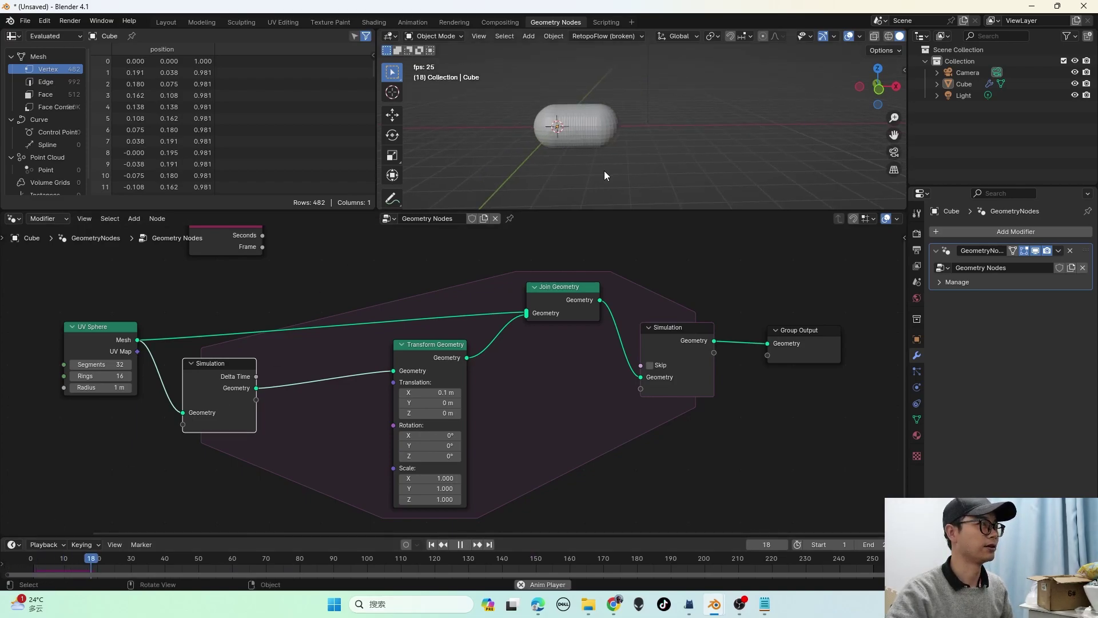
key("space")
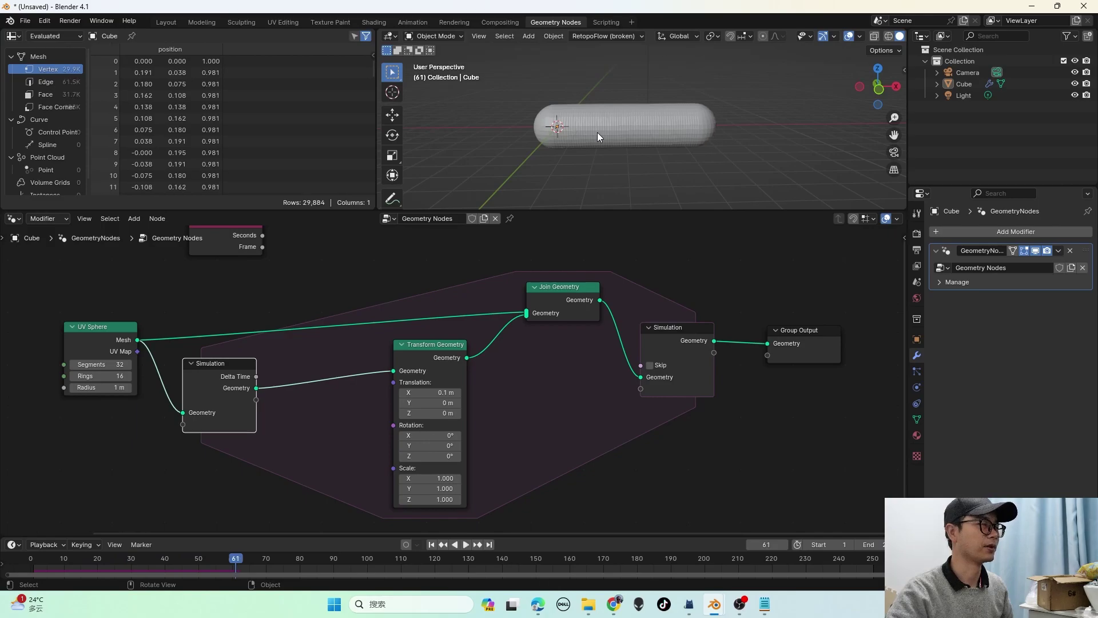
scroll(597, 132, "up", 2)
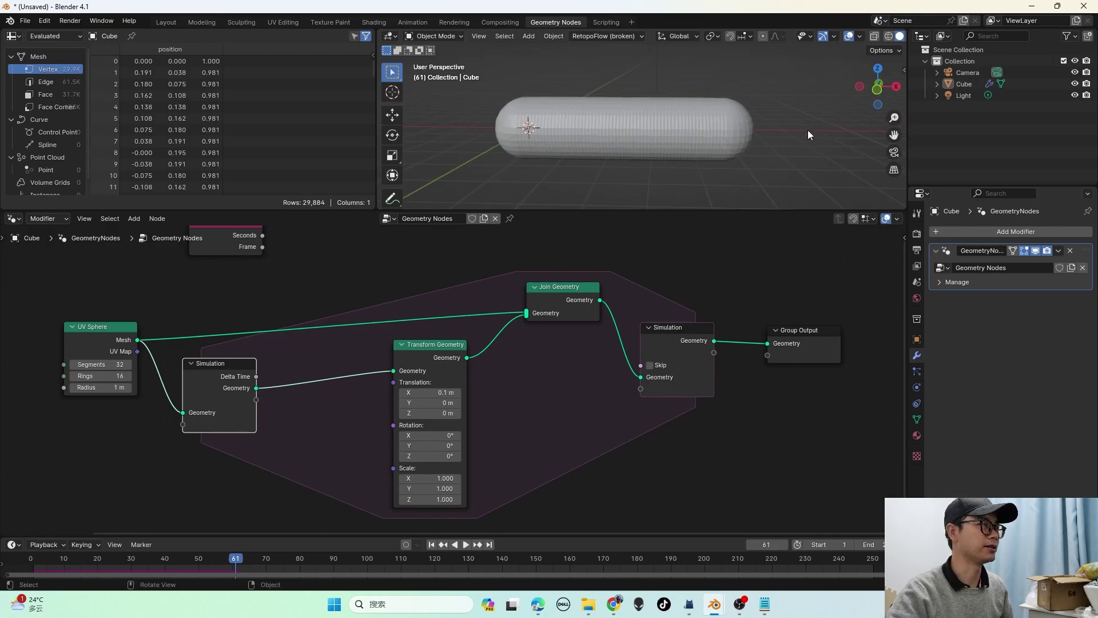
left_click(513, 116)
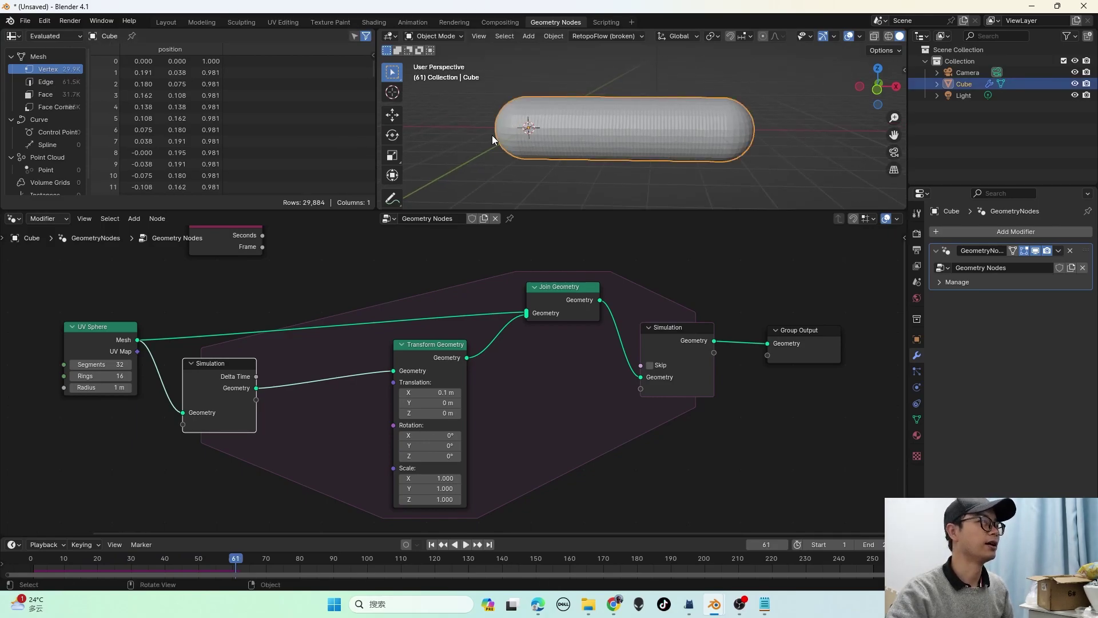
scroll(458, 382, "up", 2)
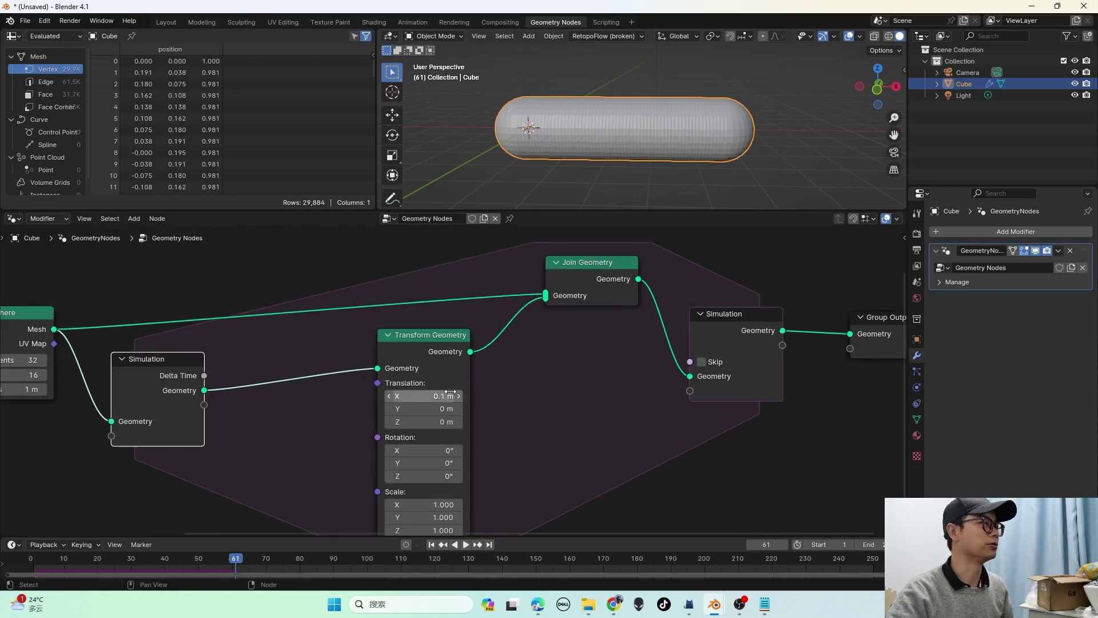
Step: Move the UV Sphere node slightly up and the Transform Geometry node lower beneath the sphere's direct link
scroll(436, 399, "up", 6)
scroll(444, 384, "down", 10)
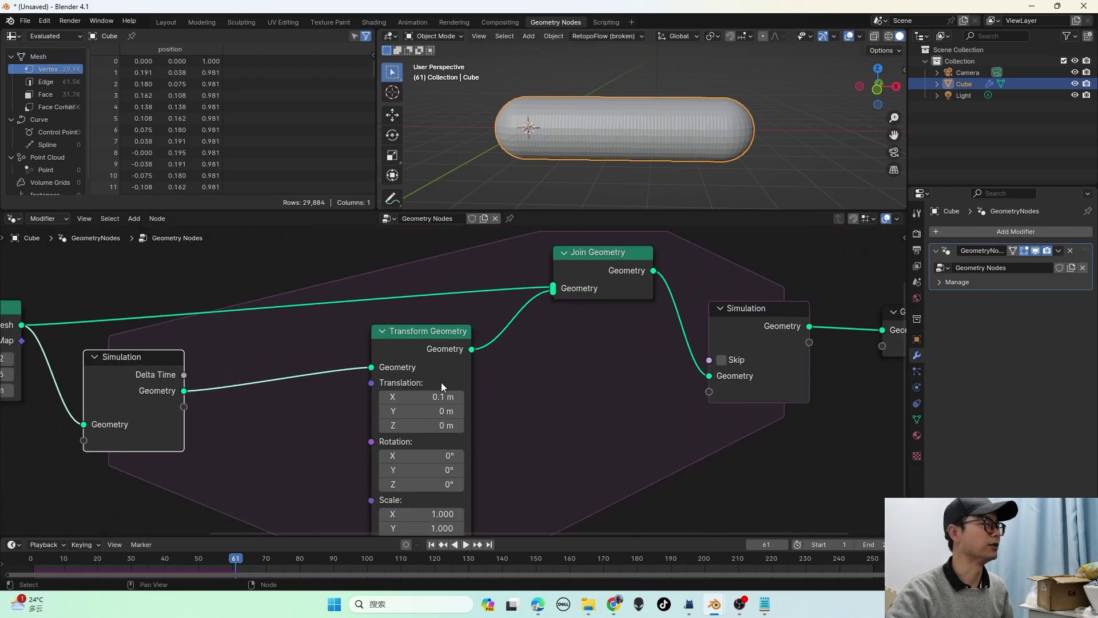
middle_click_drag(434, 374, 497, 353)
left_click_drag(146, 338, 152, 313)
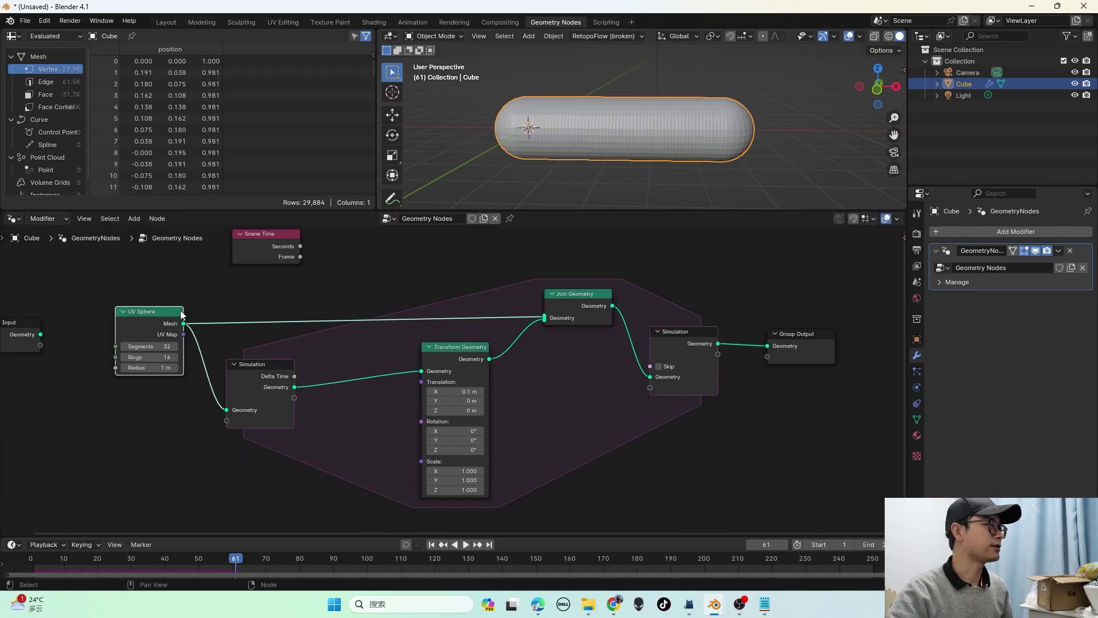
left_click_drag(487, 353, 510, 373)
left_click(488, 373)
scroll(511, 378, "down", 1)
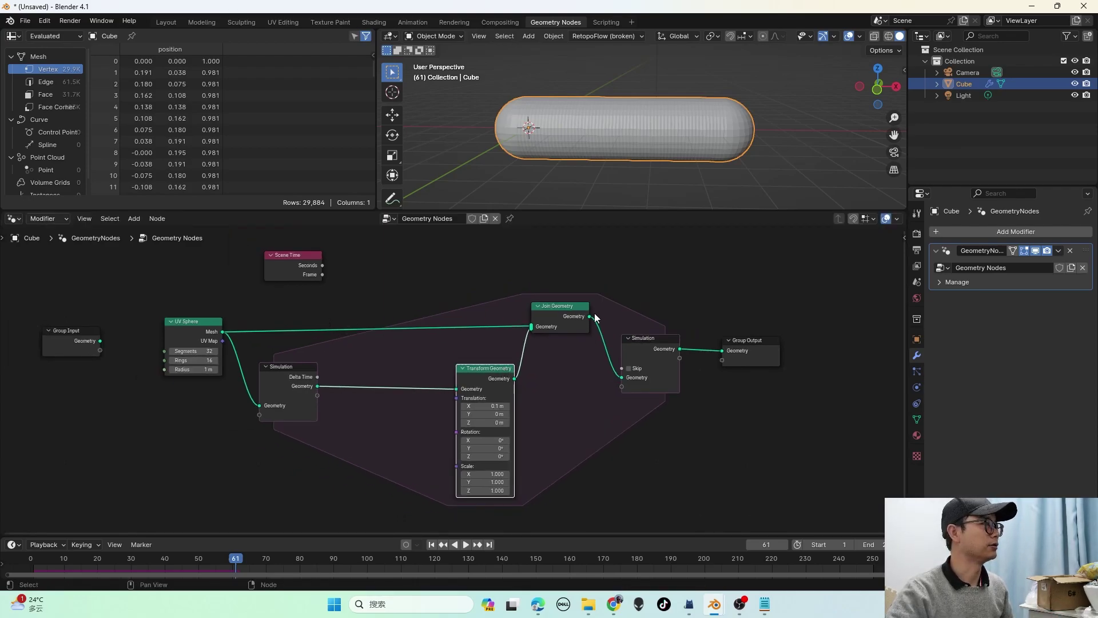
Step: Dissolve the Join Geometry node and link Transform Geometry's output directly into the simulation output node's Geometry
left_click(568, 313)
key("ctrl+x")
scroll(519, 342, "up", 2)
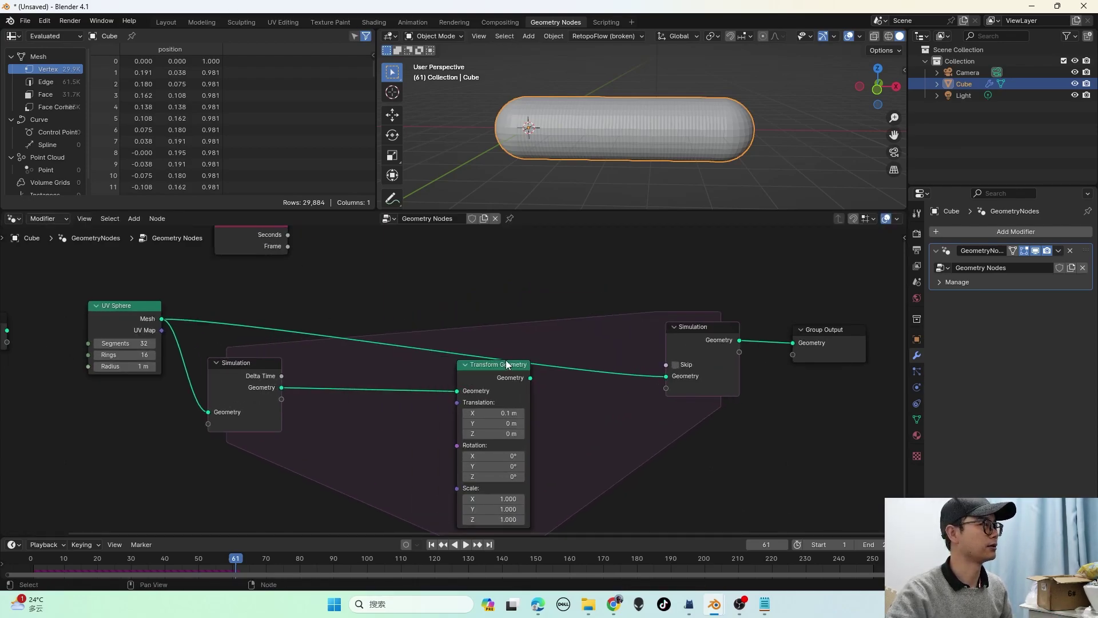
left_click_drag(532, 378, 666, 375)
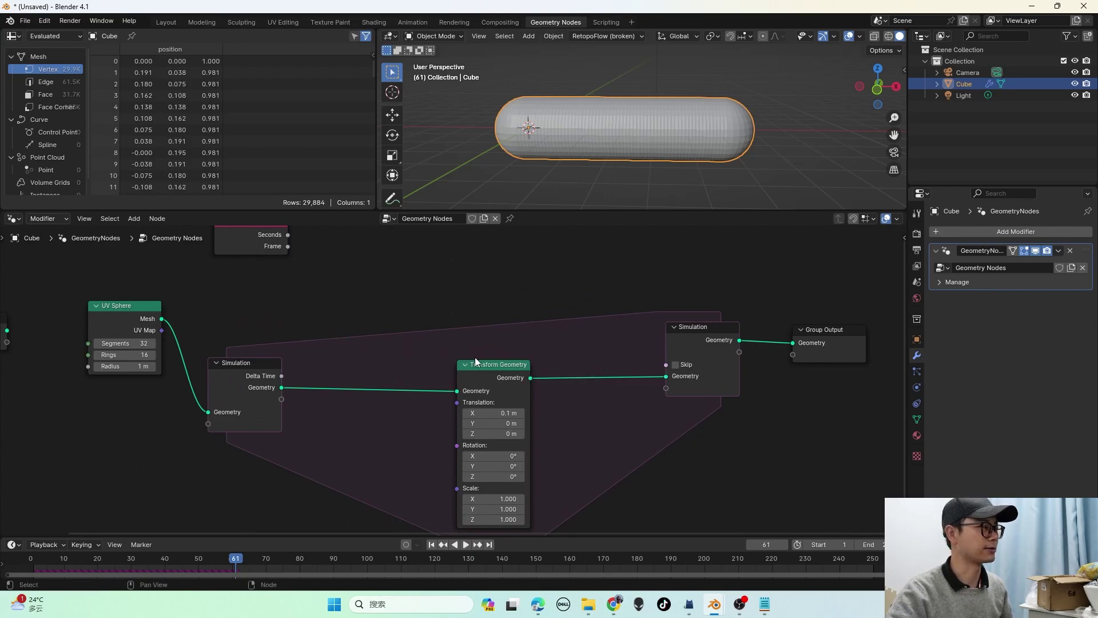
Step: Lower the UV Sphere node so it sits beside the simulation zone's input node
middle_click_drag(475, 357, 490, 351)
left_click_drag(157, 310, 124, 367)
scroll(454, 383, "up", 2)
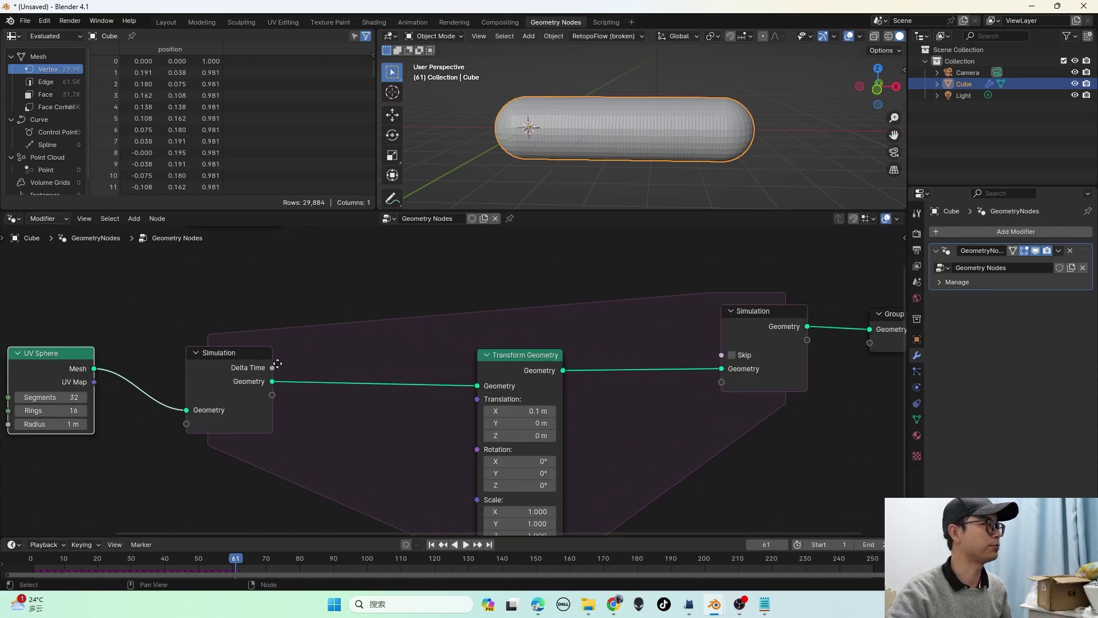
Step: Insert a Store Named Attribute node on the link between the simulation input node and Transform Geometry
middle_click_drag(454, 383, 489, 374)
middle_click_drag(314, 318, 328, 307)
key("shift+a")
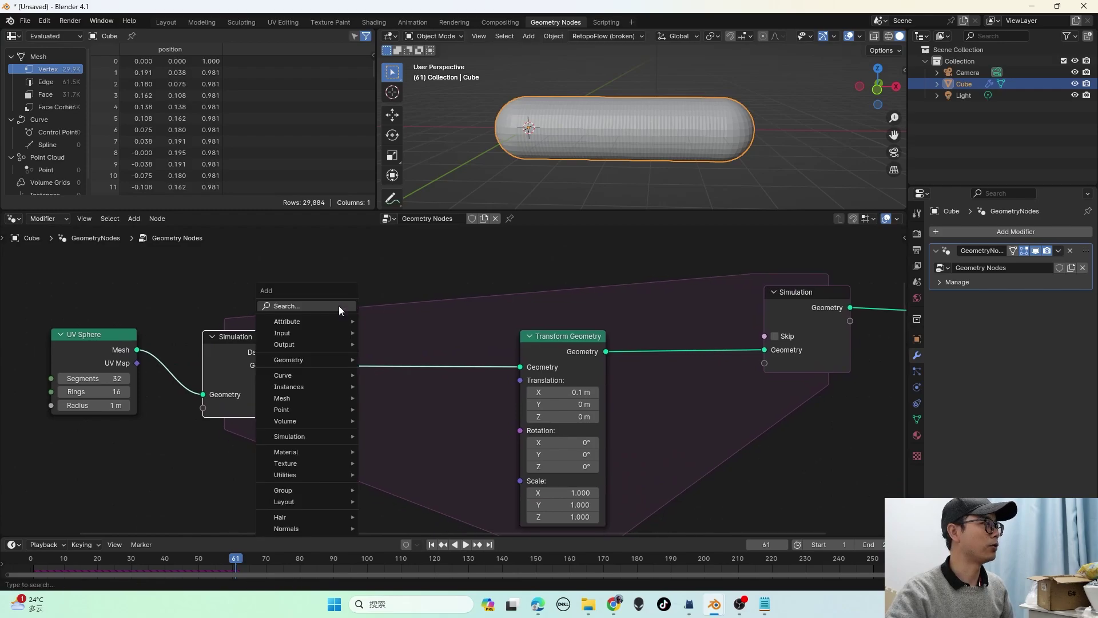
left_click(339, 305)
type("st")
key("Return")
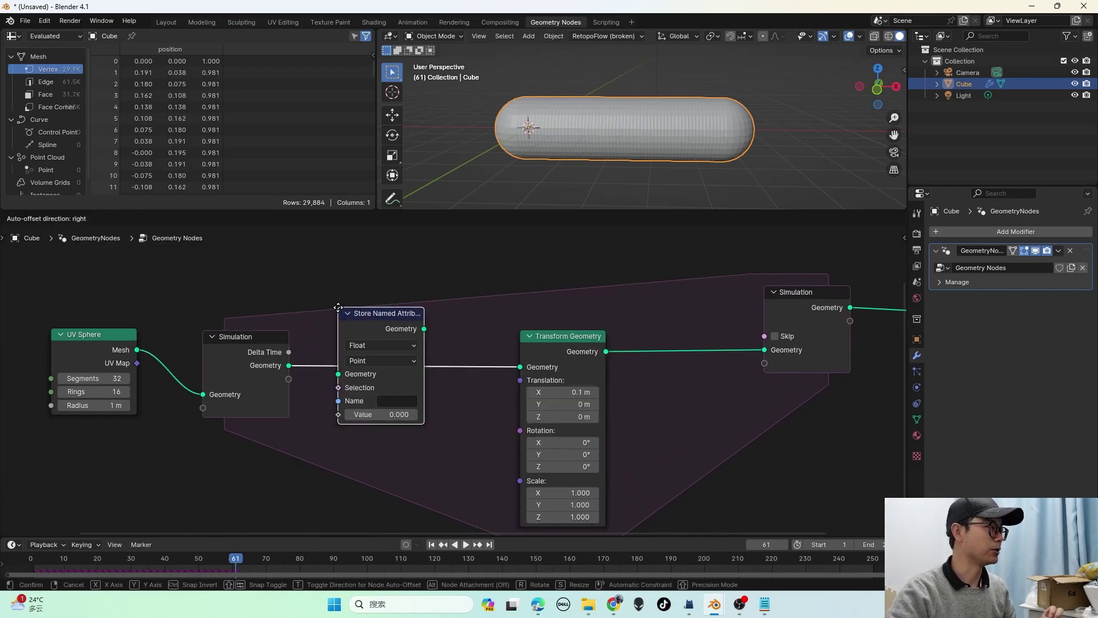
left_click(356, 320)
middle_click_drag(373, 345, 372, 338)
Step: Set the Store Named Attribute node's data type to Integer and name the attribute T
left_click(377, 348)
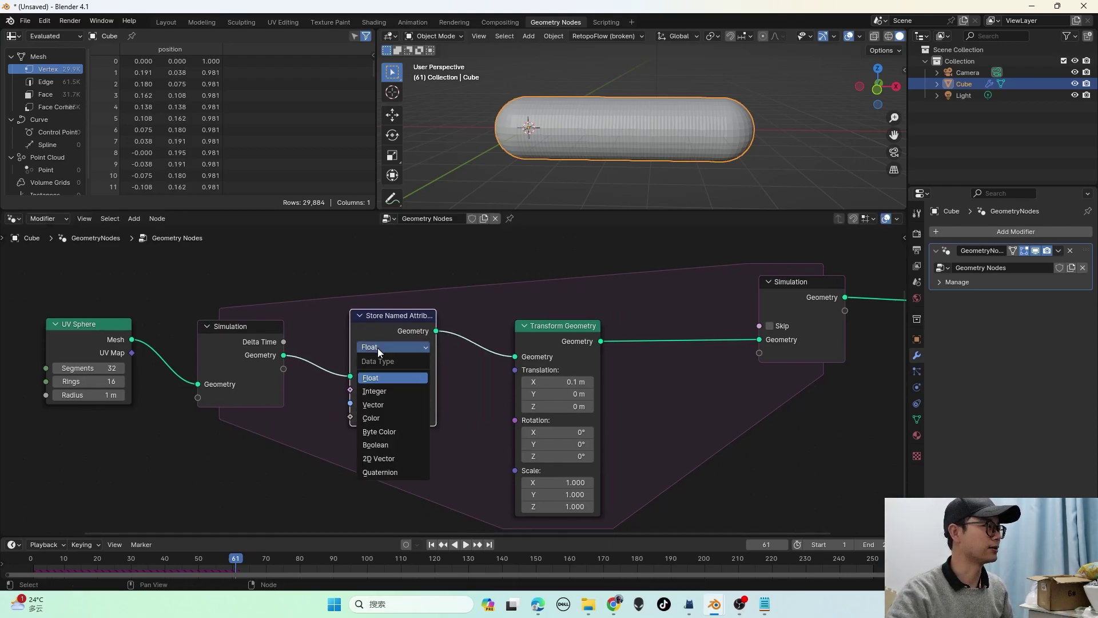
left_click(381, 392)
left_click(397, 402)
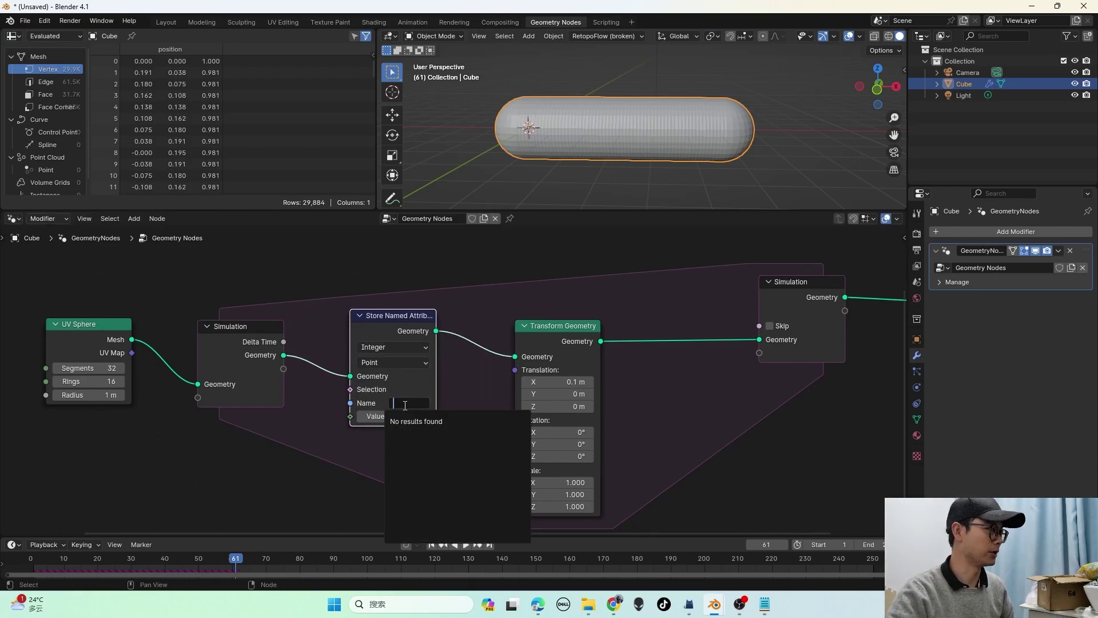
type("T")
key("Return")
Step: Add a simulation state item linked to Store Named Attribute's Value, and set its initial value to 1
scroll(338, 414, "up", 1)
left_click_drag(255, 367, 334, 420)
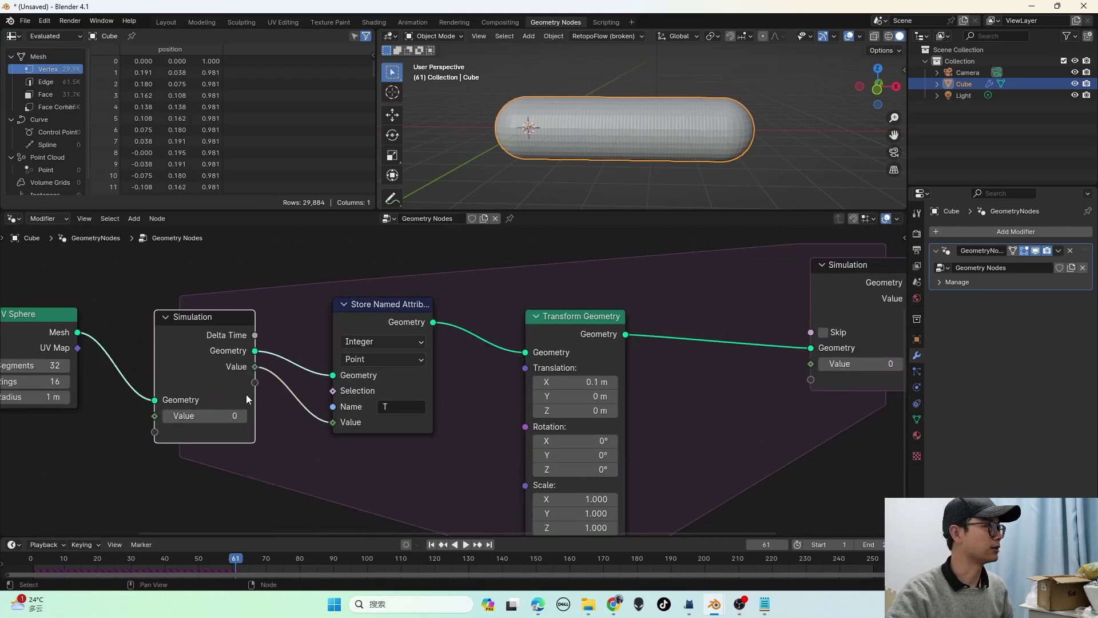
left_click(225, 418)
type("1")
key("Return")
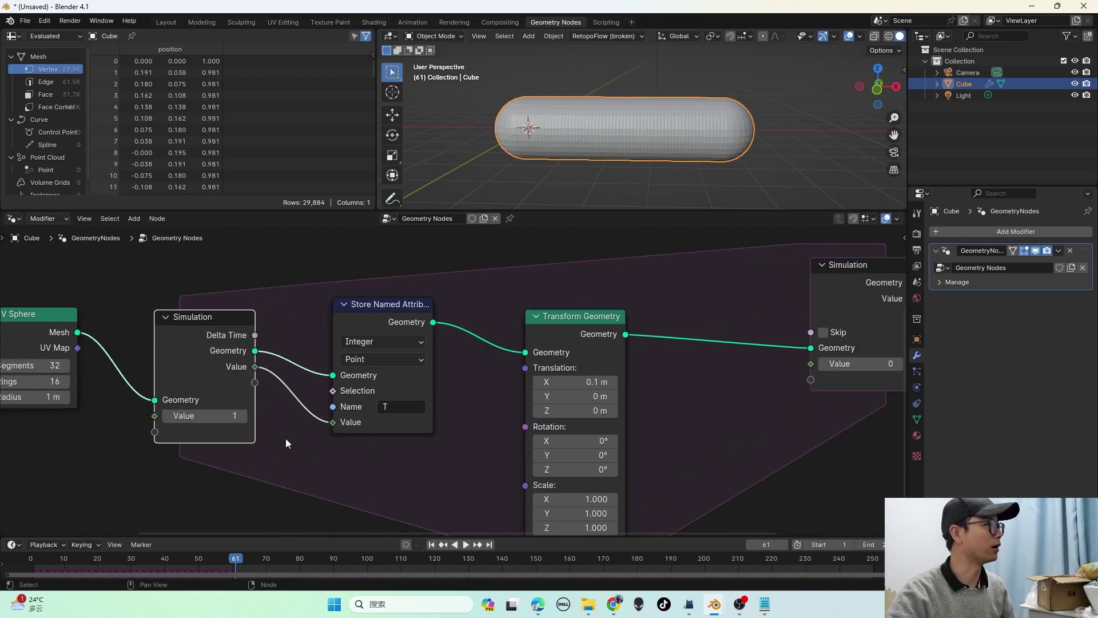
Step: Shift the simulation output node aside and add a Named Attribute node between Transform Geometry and it
key("Home")
left_click_drag(711, 316, 732, 321)
key("shift+a")
left_click(677, 321)
type("name")
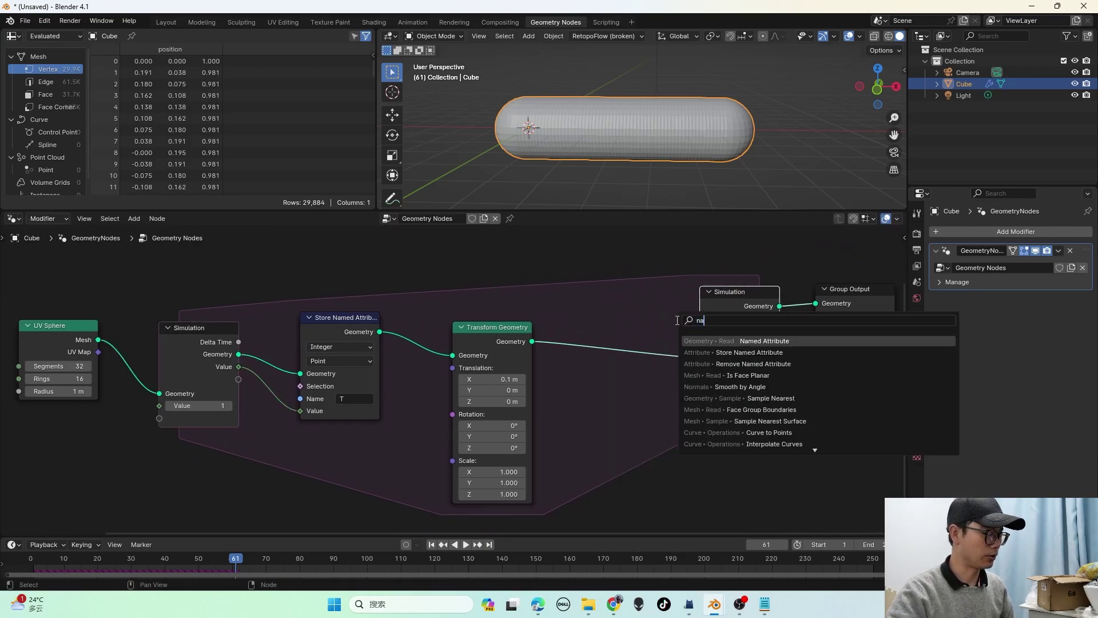
left_click(724, 340)
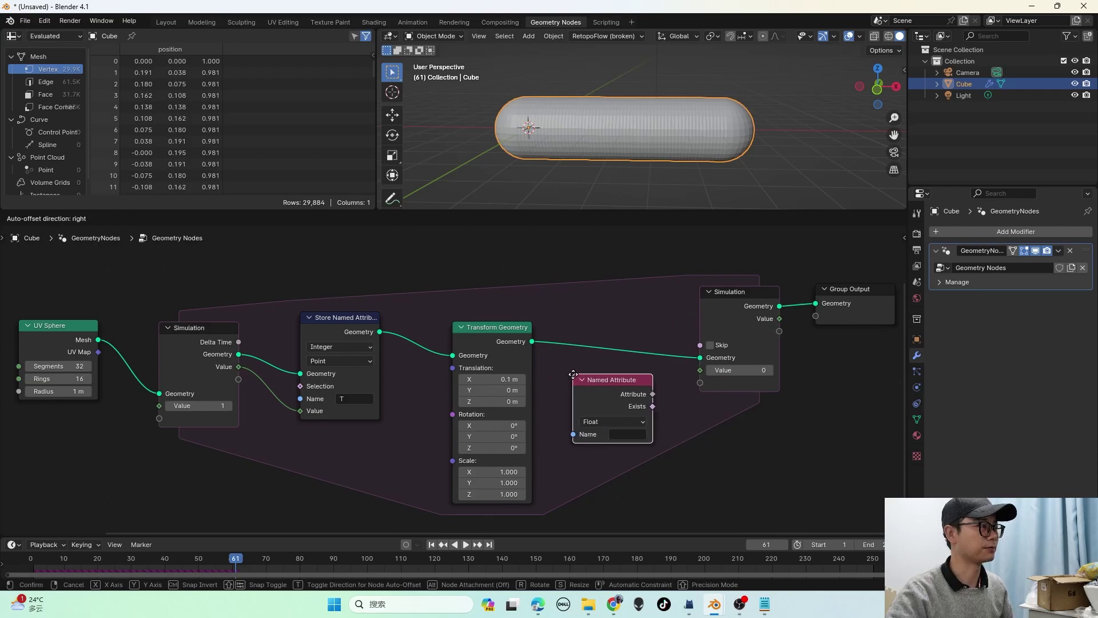
left_click(574, 375)
Step: Link the Named Attribute node's Attribute output to the Value input of the simulation output node
scroll(243, 361, "up", 1)
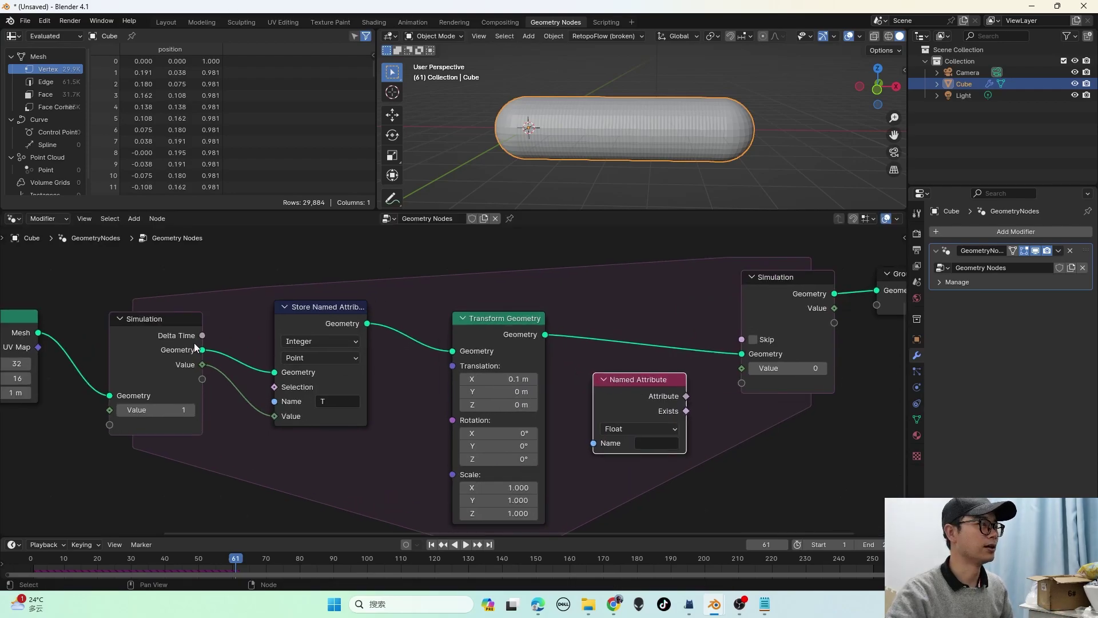
left_click(348, 322)
left_click_drag(647, 385, 660, 385)
middle_click_drag(659, 381, 598, 396)
scroll(637, 394, "up", 2)
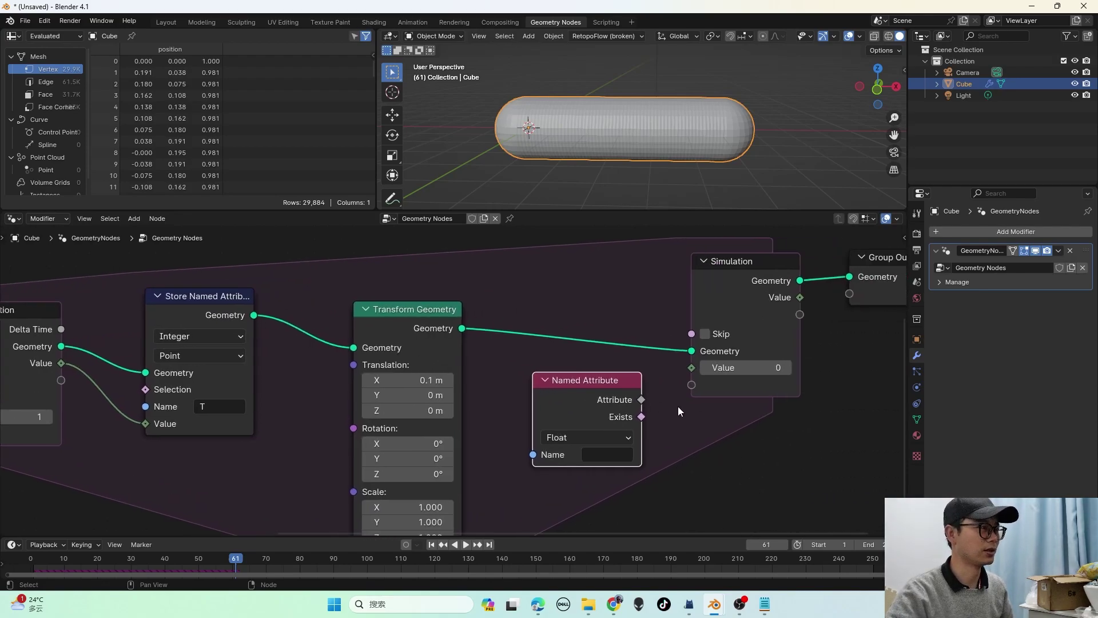
left_click_drag(641, 400, 692, 367)
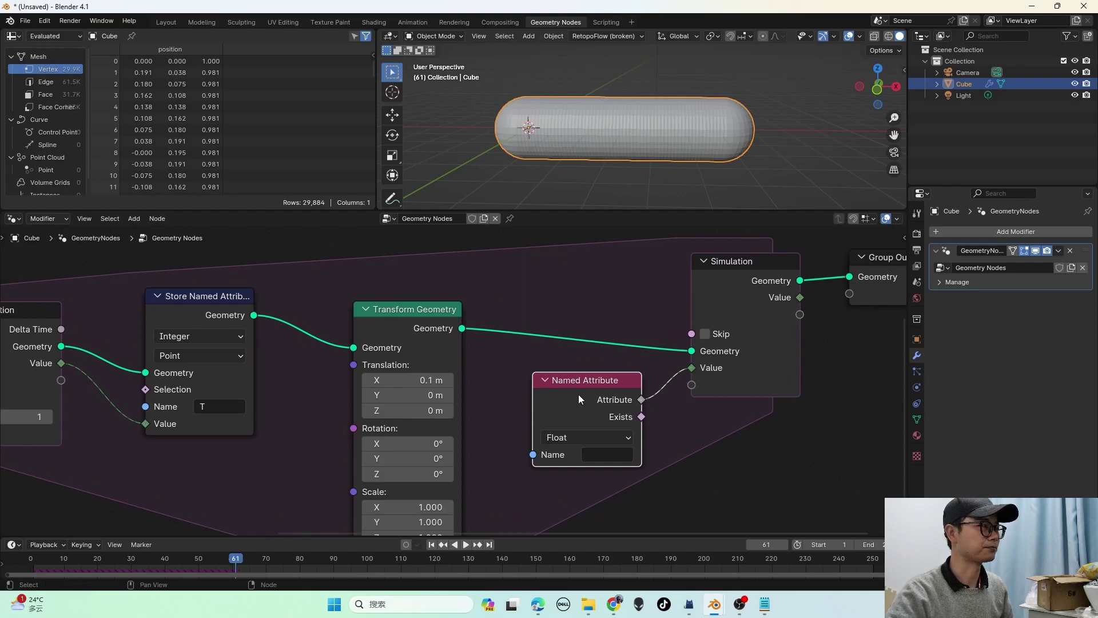
Step: Set the Named Attribute node to read the Integer attribute T, and adjust the spacing between it and the simulation output node
left_click_drag(576, 405, 538, 413)
left_click(555, 465)
type("T")
key("Return")
left_click(561, 444)
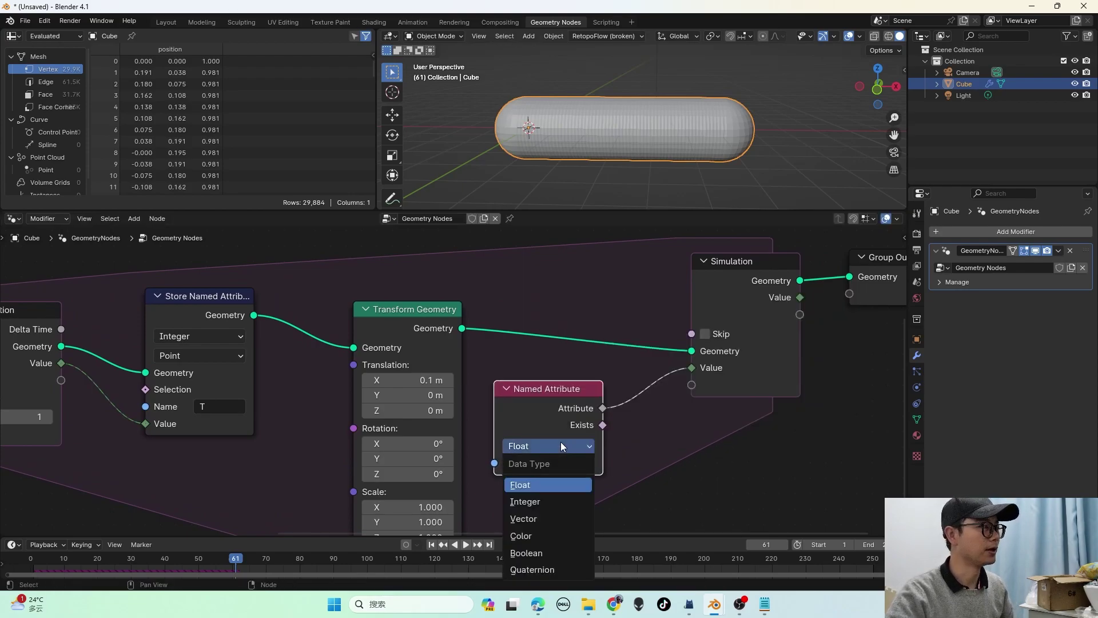
left_click(550, 498)
scroll(548, 430, "down", 1)
left_click_drag(672, 285, 704, 288)
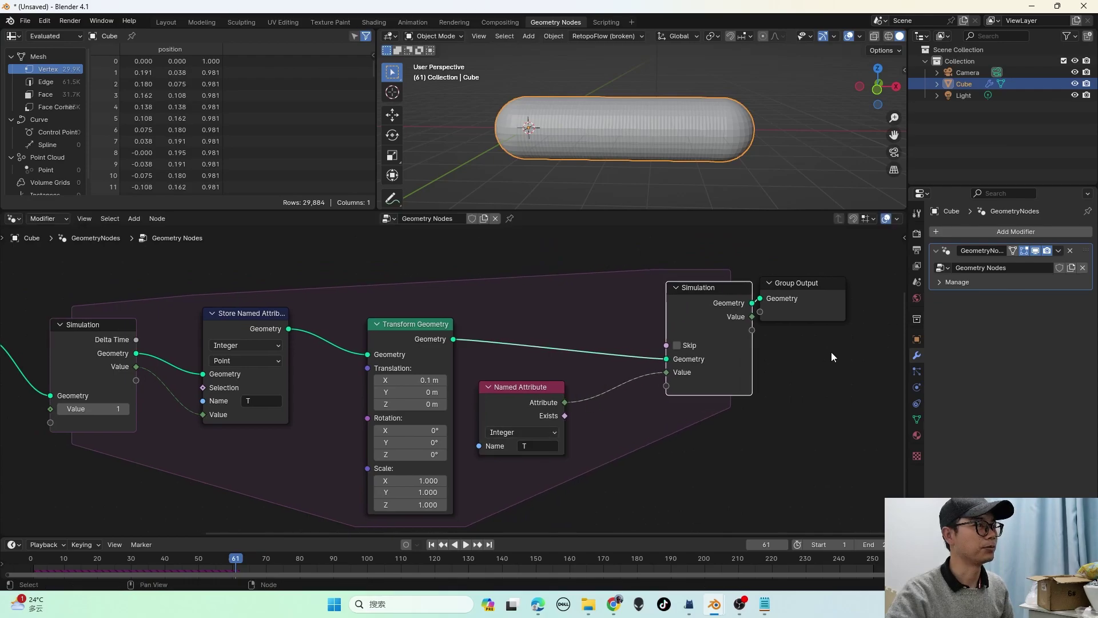
Step: Insert a Math node set to Add with a value of 1 between the Named Attribute node and the simulation output's Value input
left_click_drag(798, 294, 852, 299)
left_click_drag(680, 303, 704, 305)
scroll(645, 389, "up", 1)
key("shift+a")
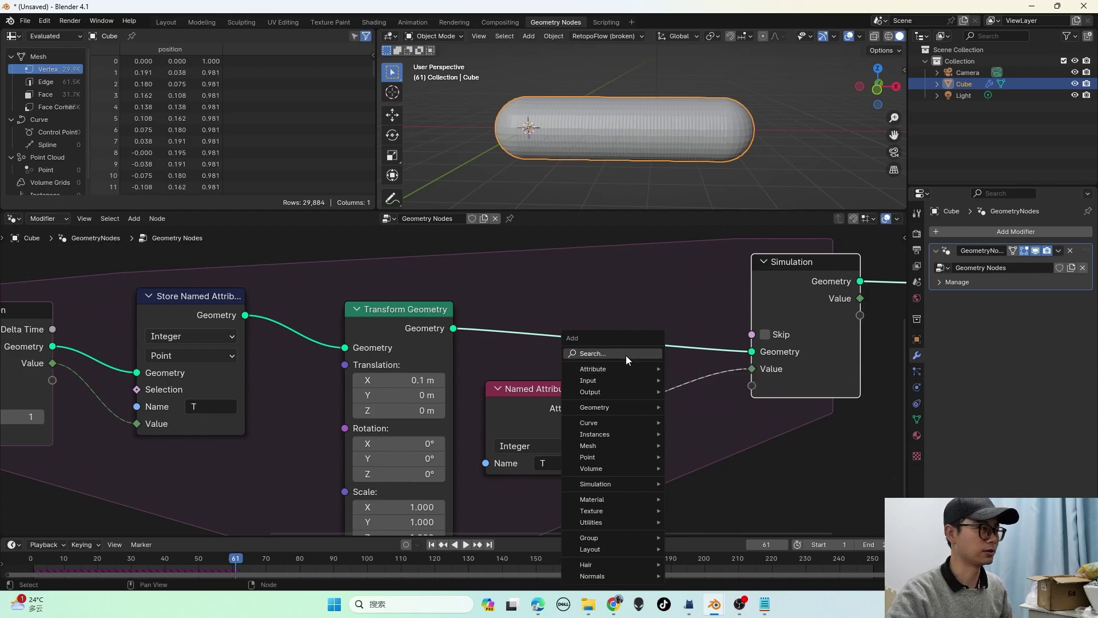
type("math")
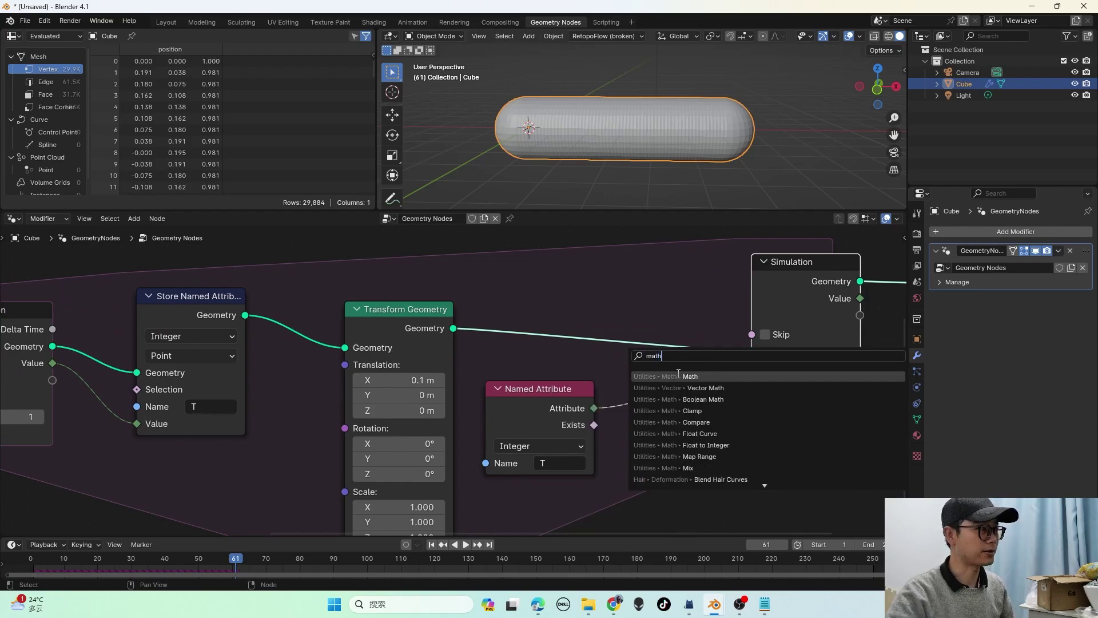
left_click(679, 373)
left_click(677, 396)
left_click(693, 478)
type("1")
key("Return")
scroll(702, 438, "down", 2)
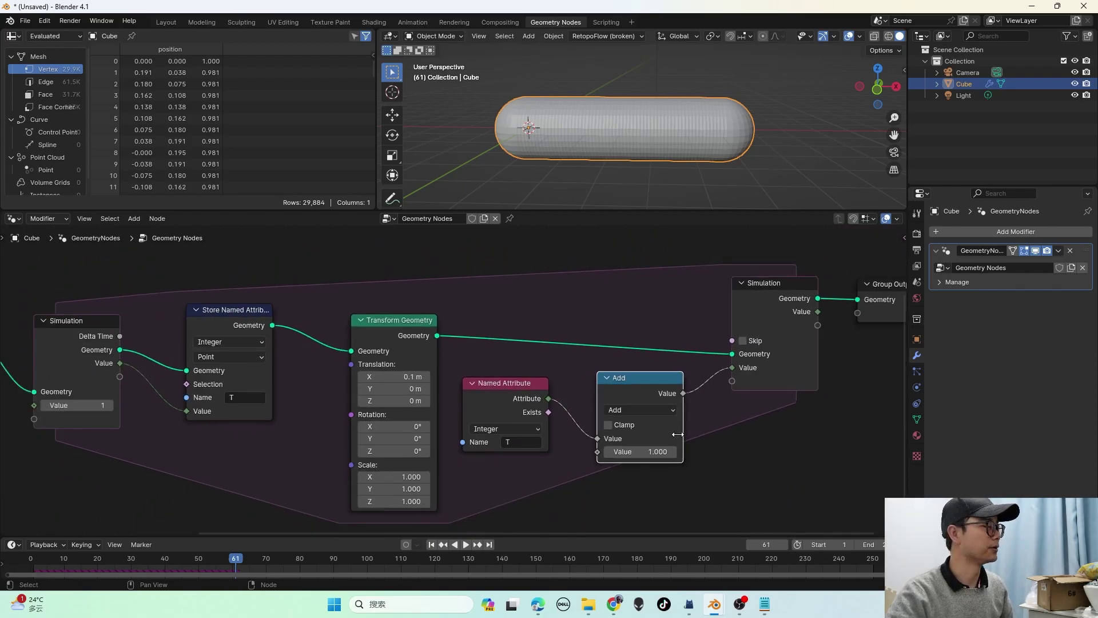
Step: Review how T flows from the Store Named Attribute node through the Named Attribute and Add nodes to the simulation output
scroll(254, 358, "up", 3)
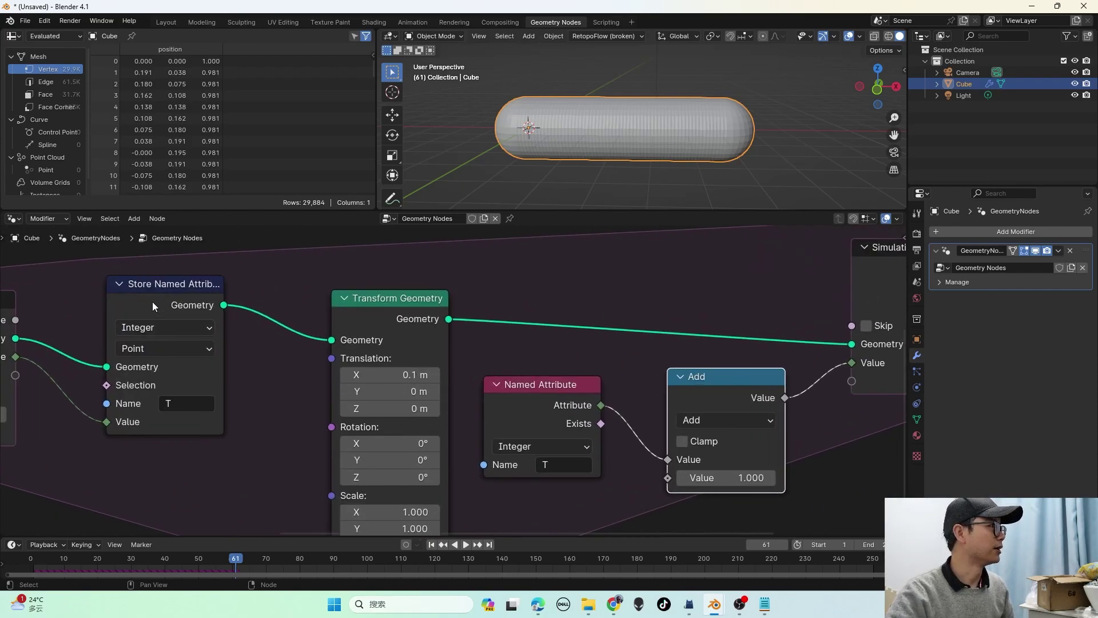
middle_click_drag(158, 305, 236, 314)
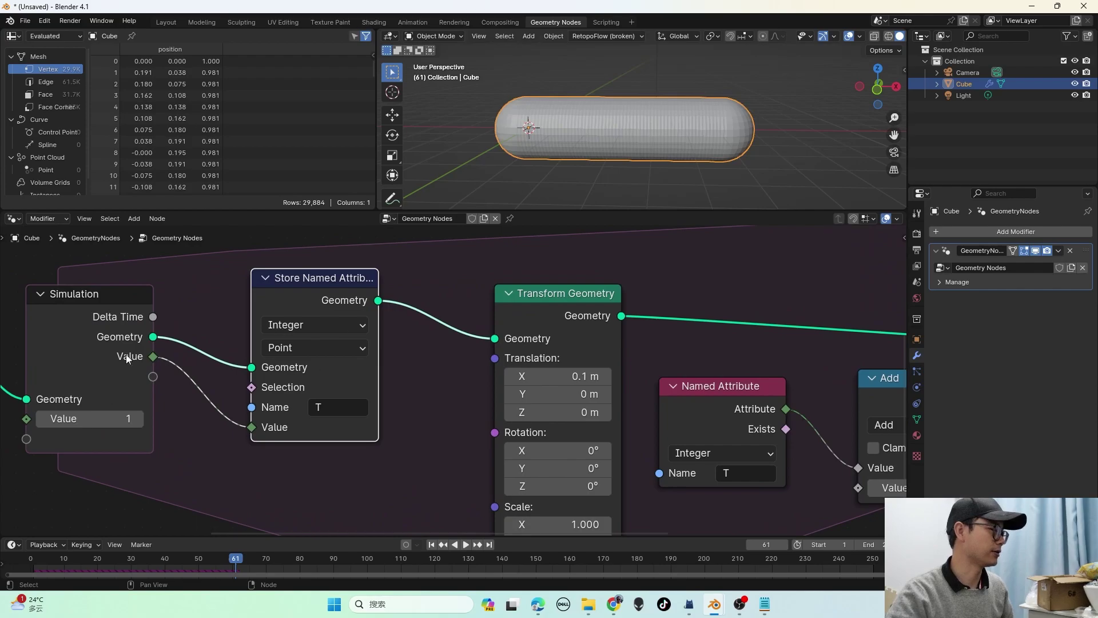
left_click(324, 408)
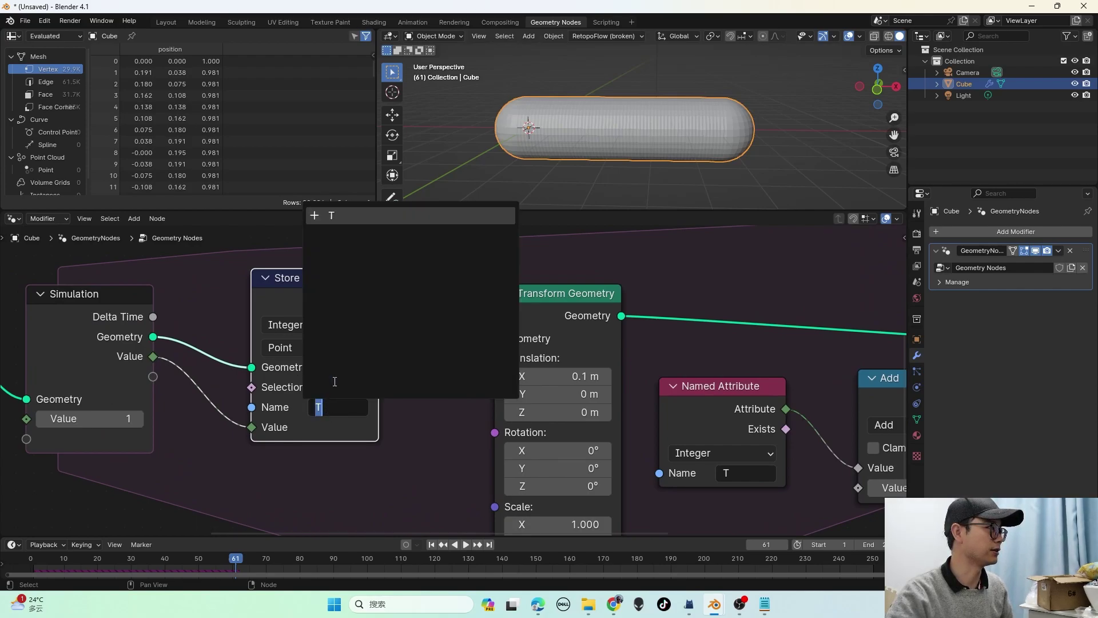
key("Return")
middle_click_drag(783, 408, 370, 384)
left_click_drag(285, 375, 321, 381)
scroll(343, 394, "up", 1)
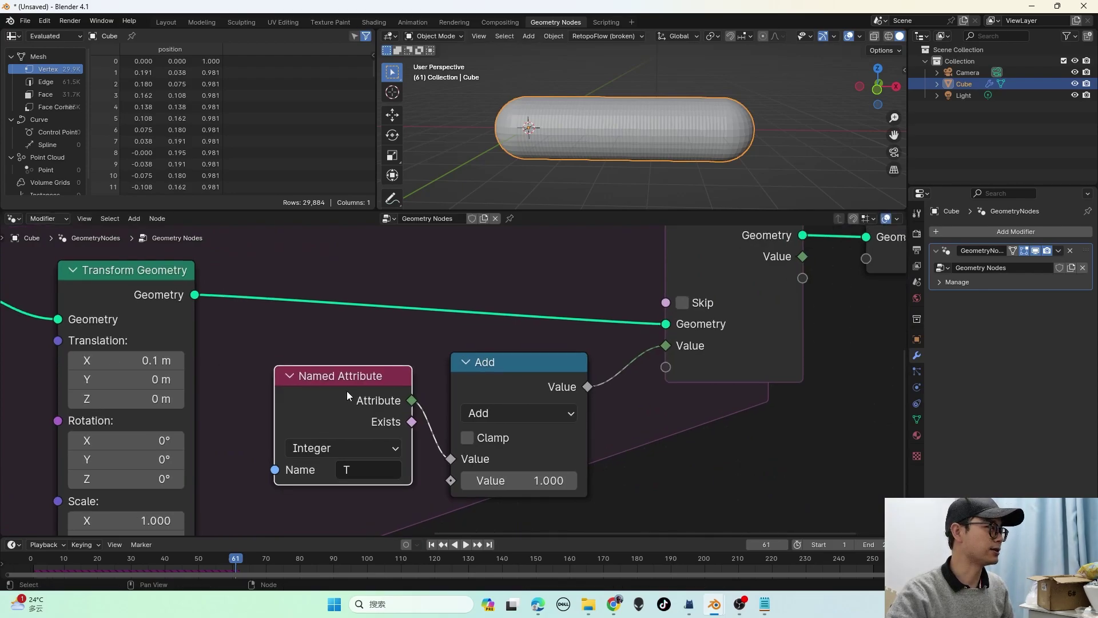
scroll(347, 390, "up", 1)
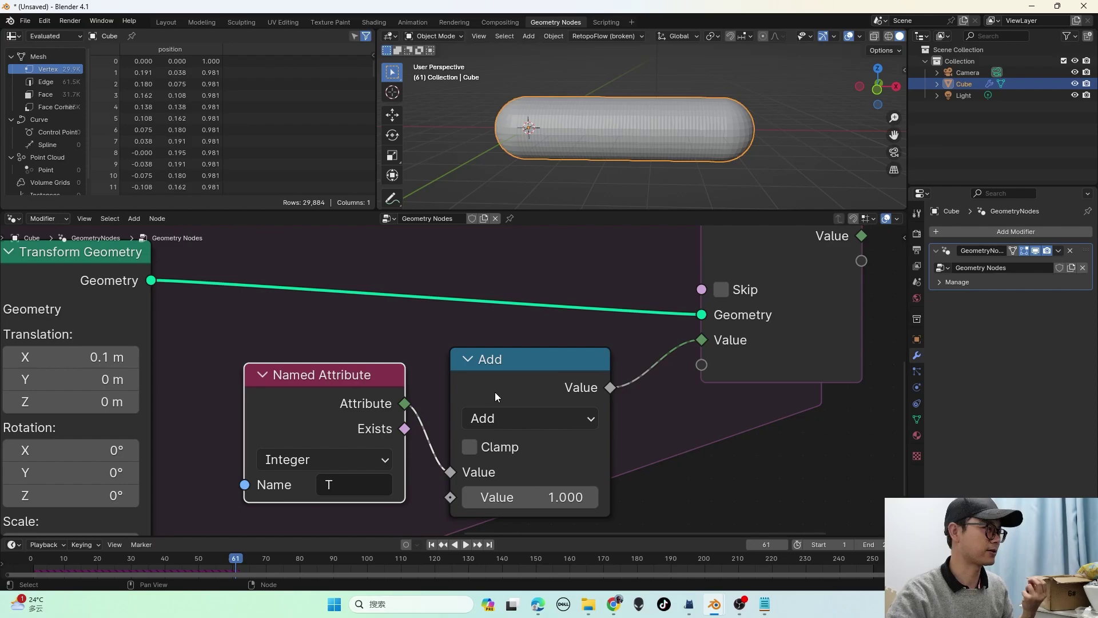
left_click(517, 382)
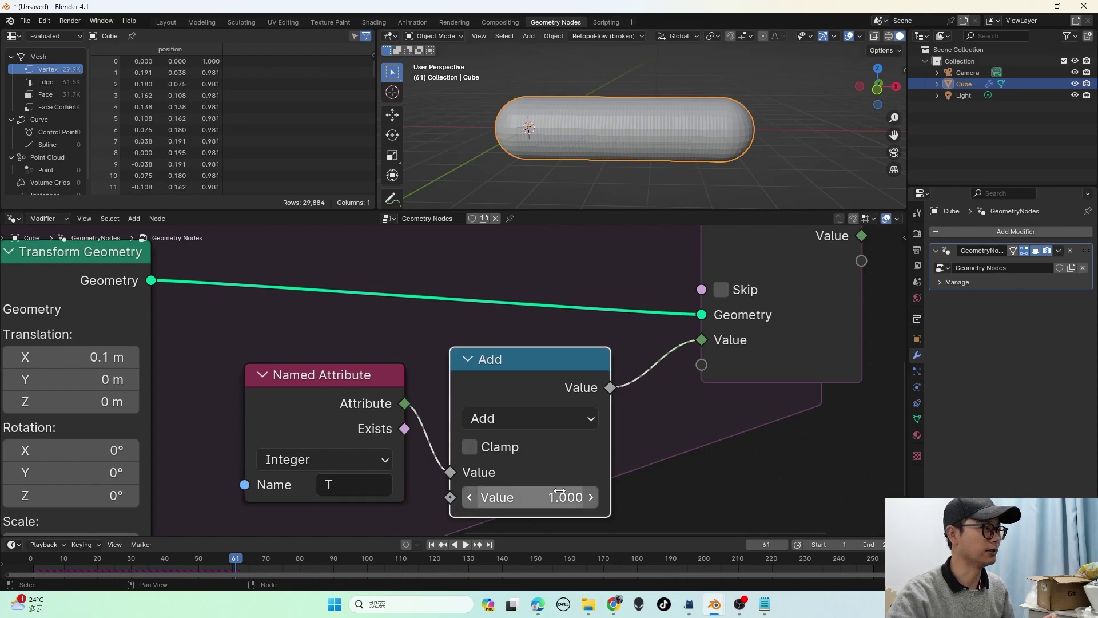
scroll(557, 485, "up", 1)
middle_click_drag(568, 482, 556, 466)
scroll(549, 464, "down", 1)
middle_click_drag(472, 427, 562, 423)
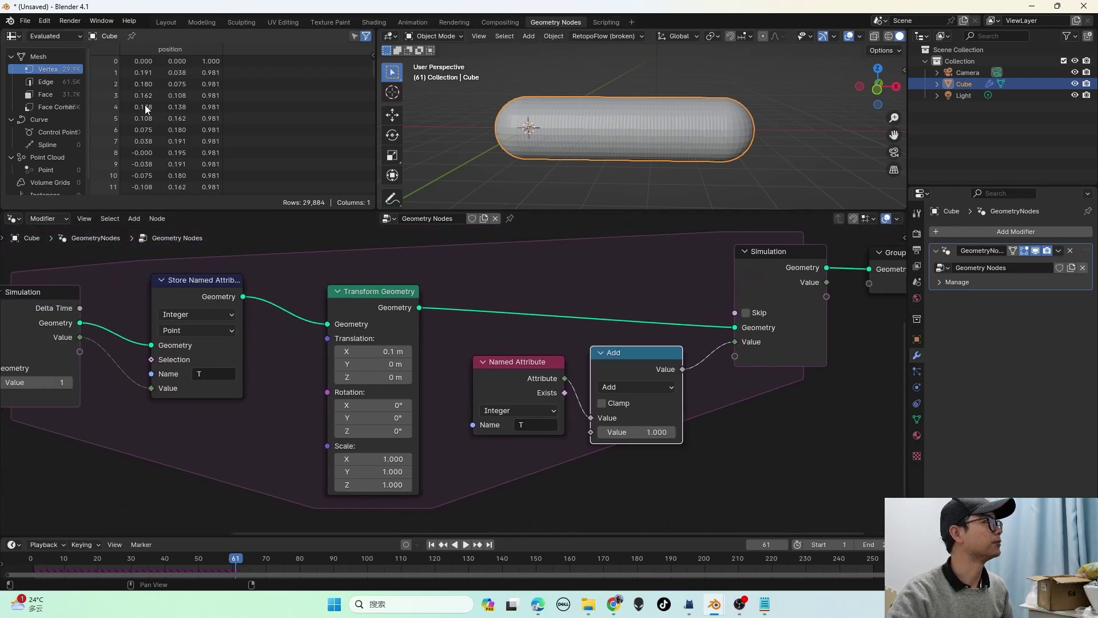
scroll(470, 301, "down", 1)
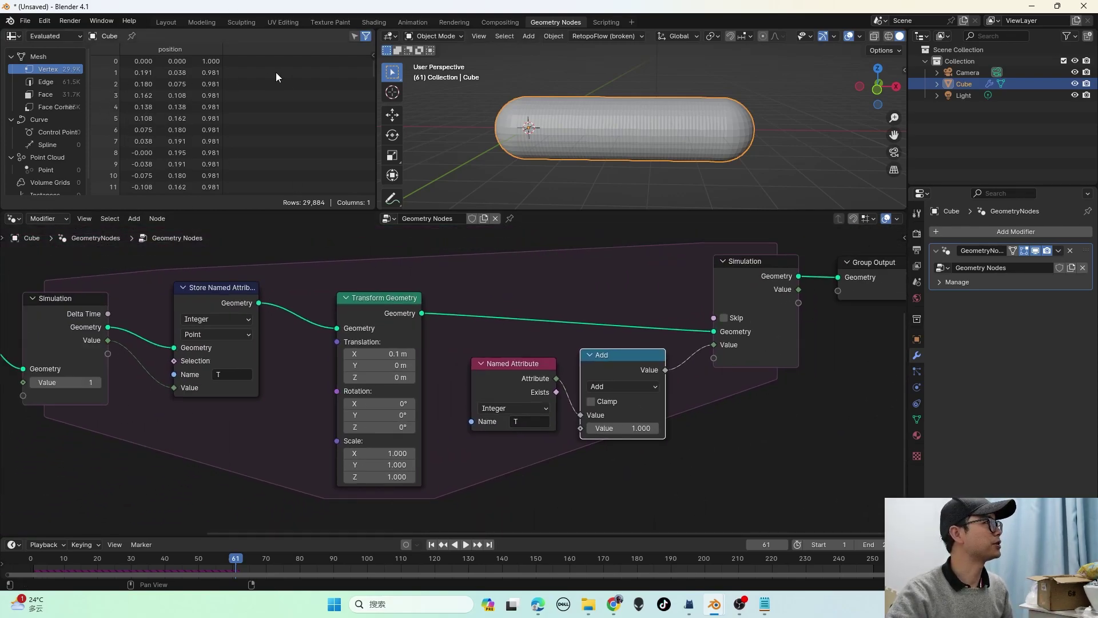
Step: Check the data type and domain options of the Store Named Attribute node
scroll(694, 399, "up", 2)
middle_click_drag(71, 321, 245, 345)
scroll(246, 345, "up", 3)
left_click(331, 340)
left_click(330, 339)
scroll(331, 339, "up", 2)
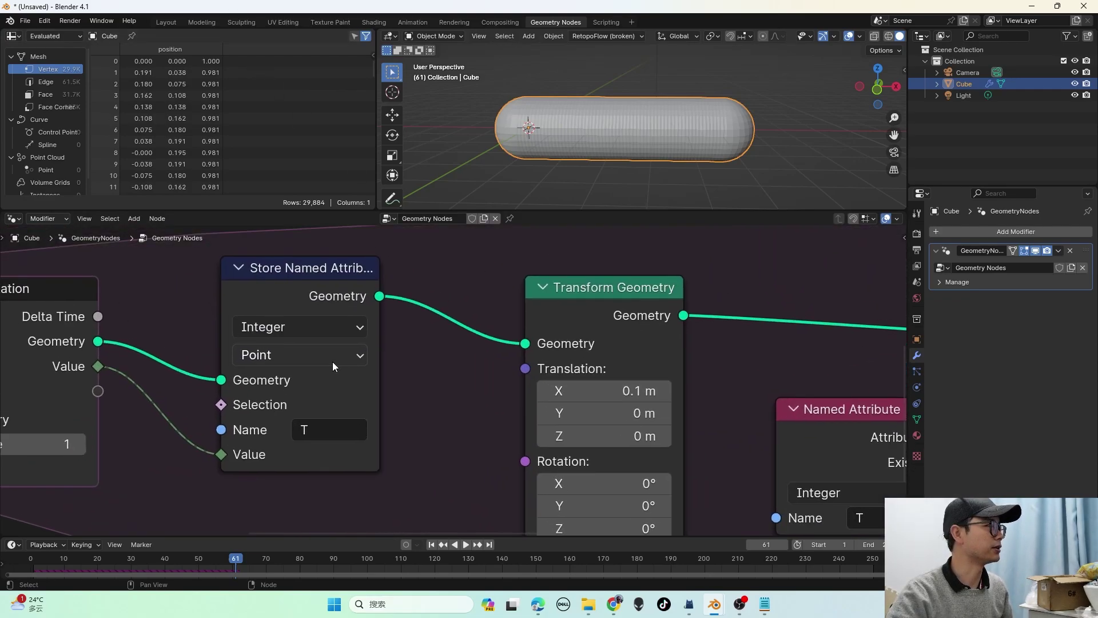
left_click(331, 359)
left_click(307, 358)
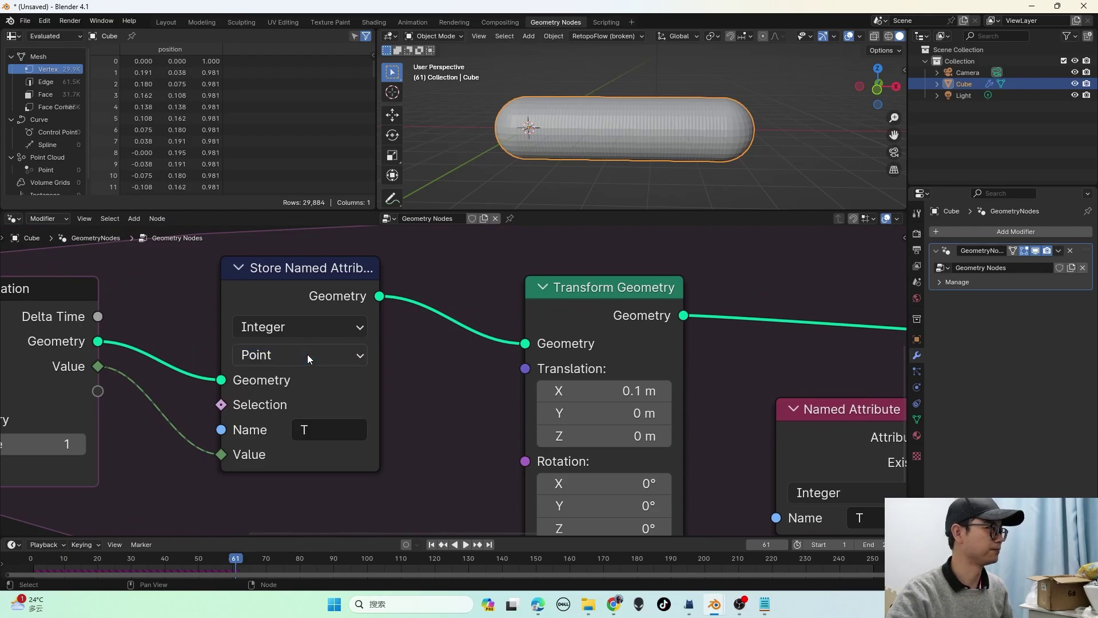
left_click(307, 355)
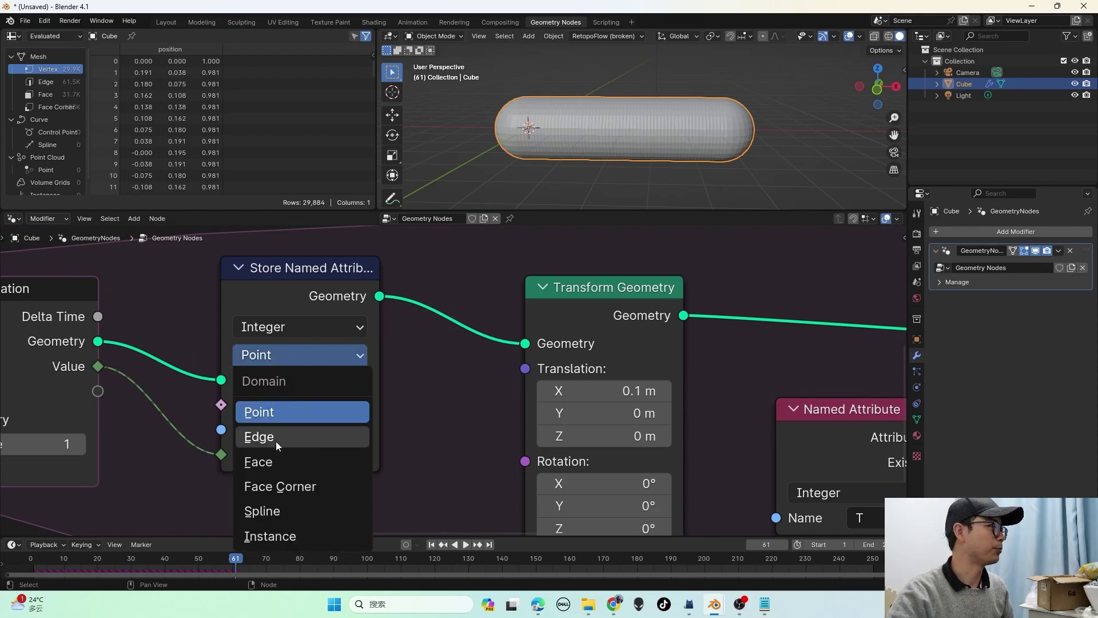
left_click(295, 352)
left_click(296, 352)
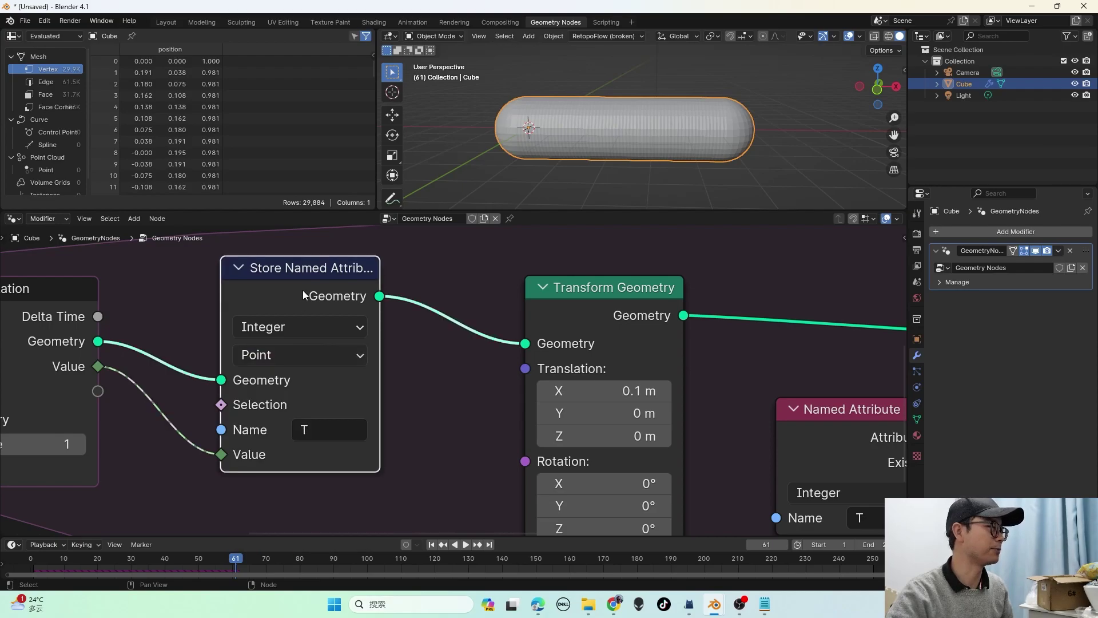
scroll(303, 290, "down", 2)
middle_click_drag(300, 294, 279, 293)
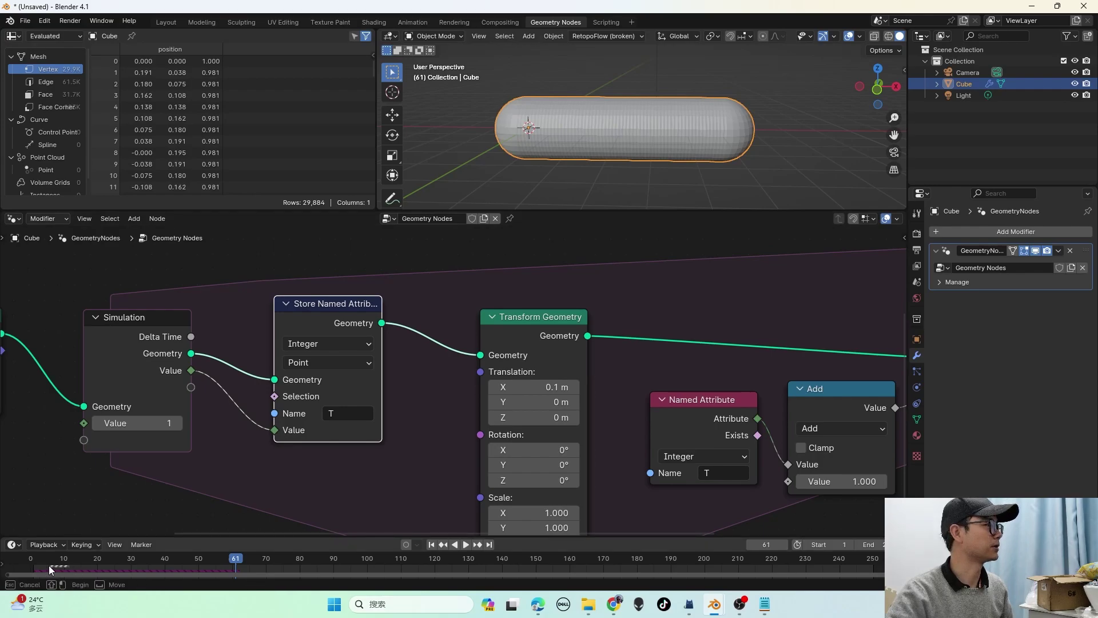
Step: Play the simulation from the beginning of the timeline and examine the T column in the spreadsheet
left_click(31, 559)
key("space")
key("space")
key("space")
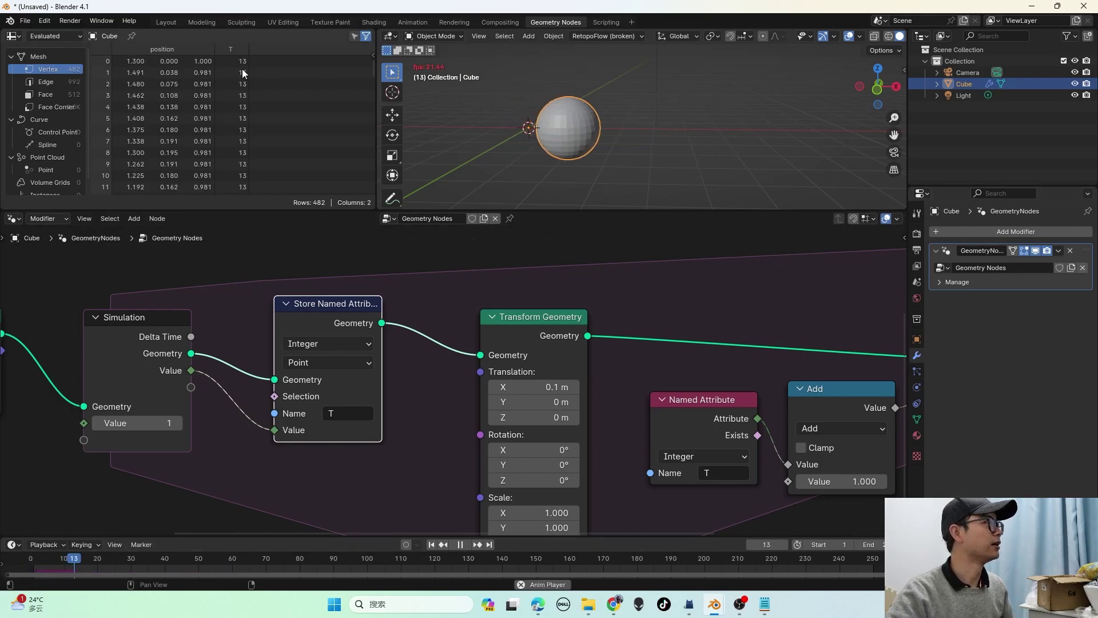
key("space")
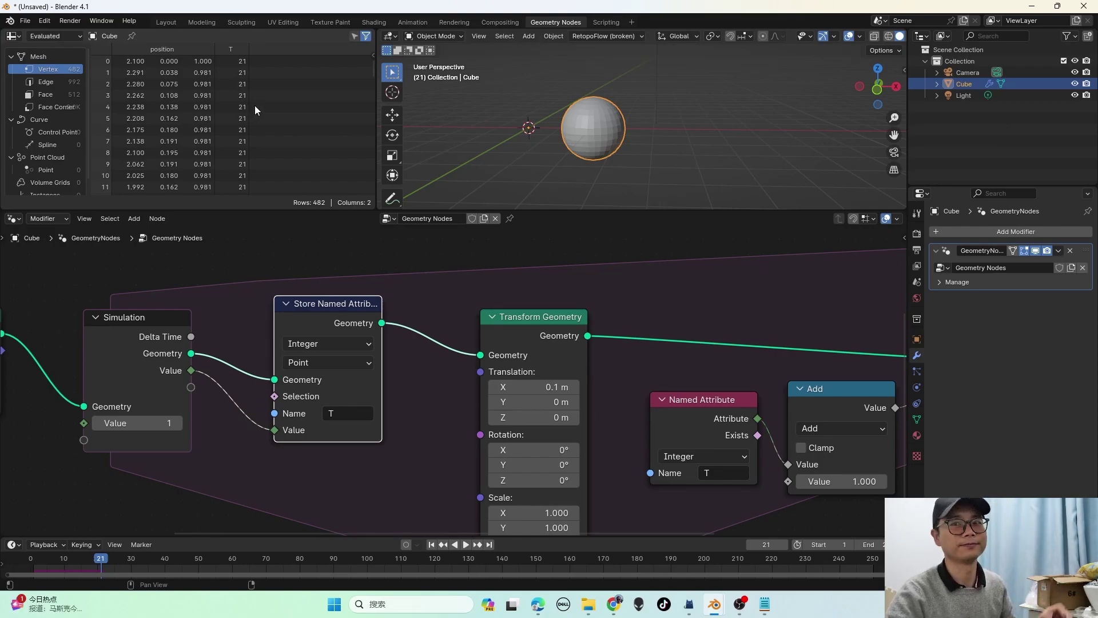
key("Home")
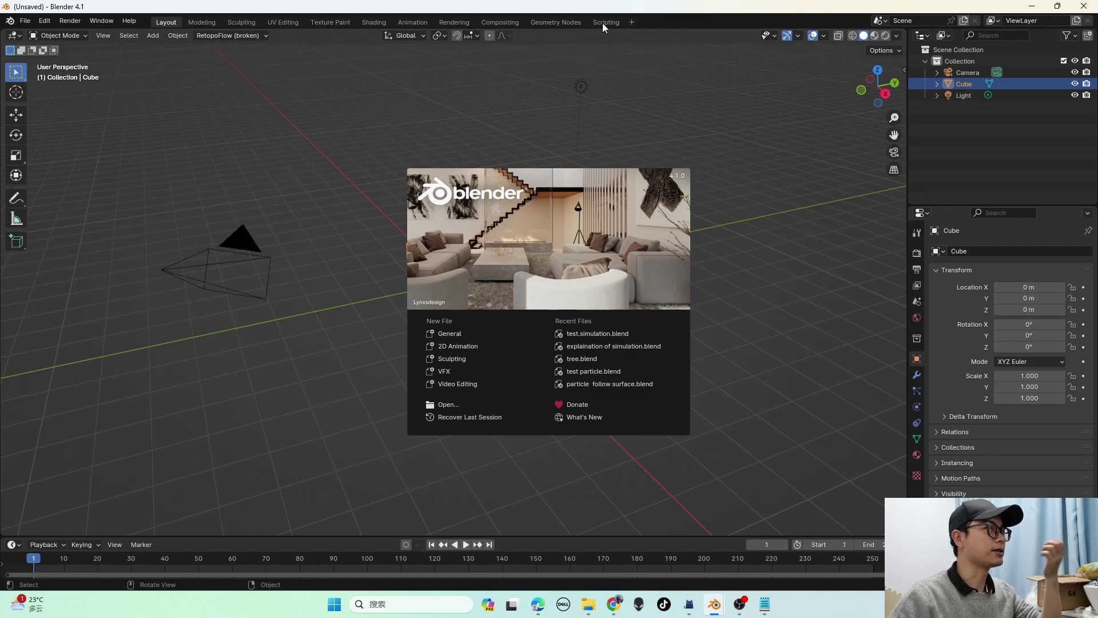
Step: In the new file, open the Geometry Nodes workspace and create a new node tree on the default cube
left_click(560, 17)
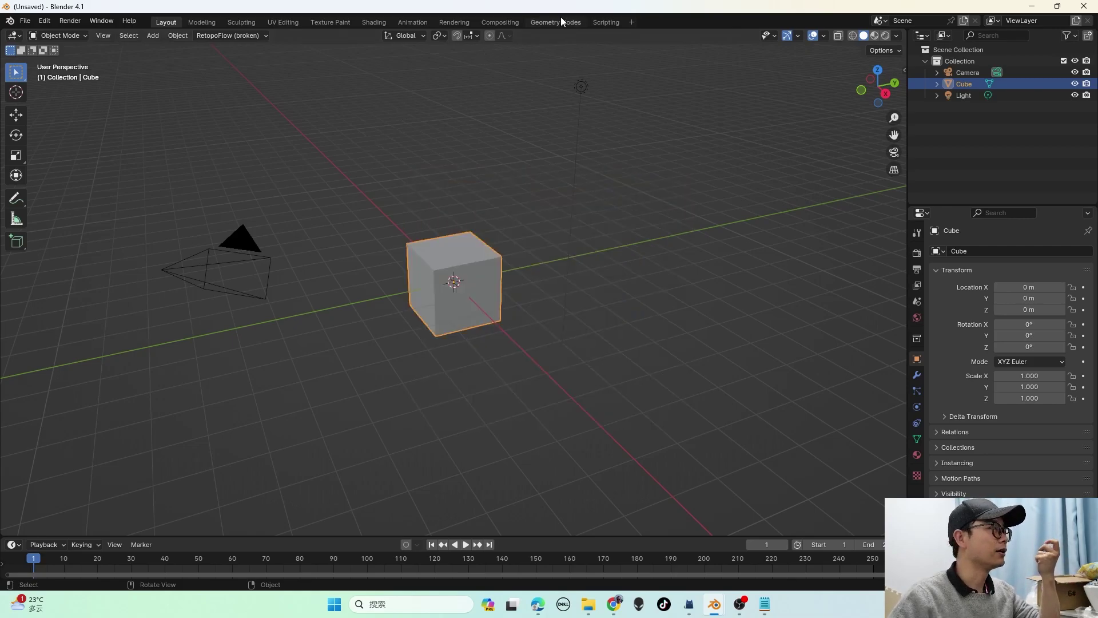
left_click(561, 22)
left_click_drag(536, 282, 522, 211)
left_click(466, 212)
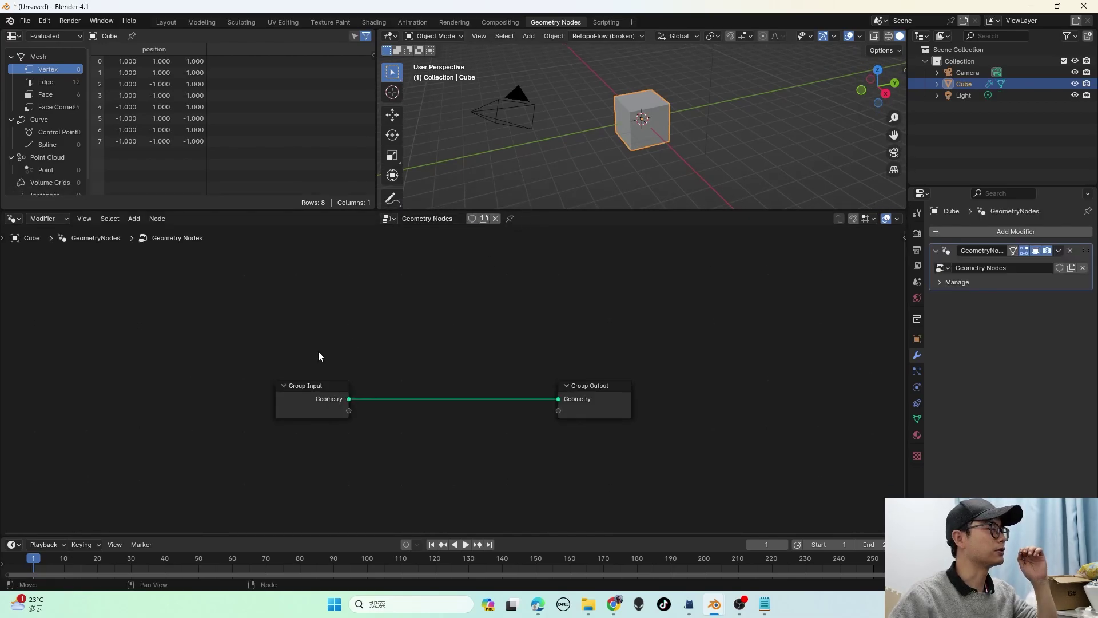
Step: Cut the link between Group Input and Group Output and space the two nodes farther apart
left_click_drag(301, 389, 164, 371)
right_click_drag(216, 396, 275, 338, "ctrl")
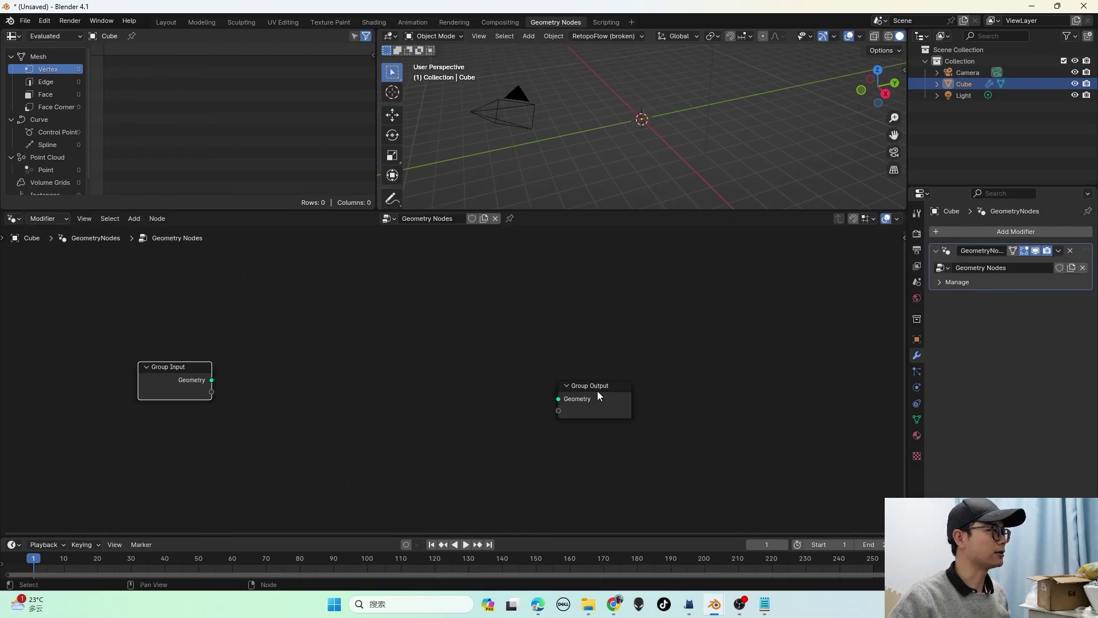
left_click_drag(598, 392, 658, 390)
left_click_drag(172, 372, 106, 372)
Step: Add a Points node with a count of 2 between Group Input and Group Output
key("shift+a")
left_click(199, 345)
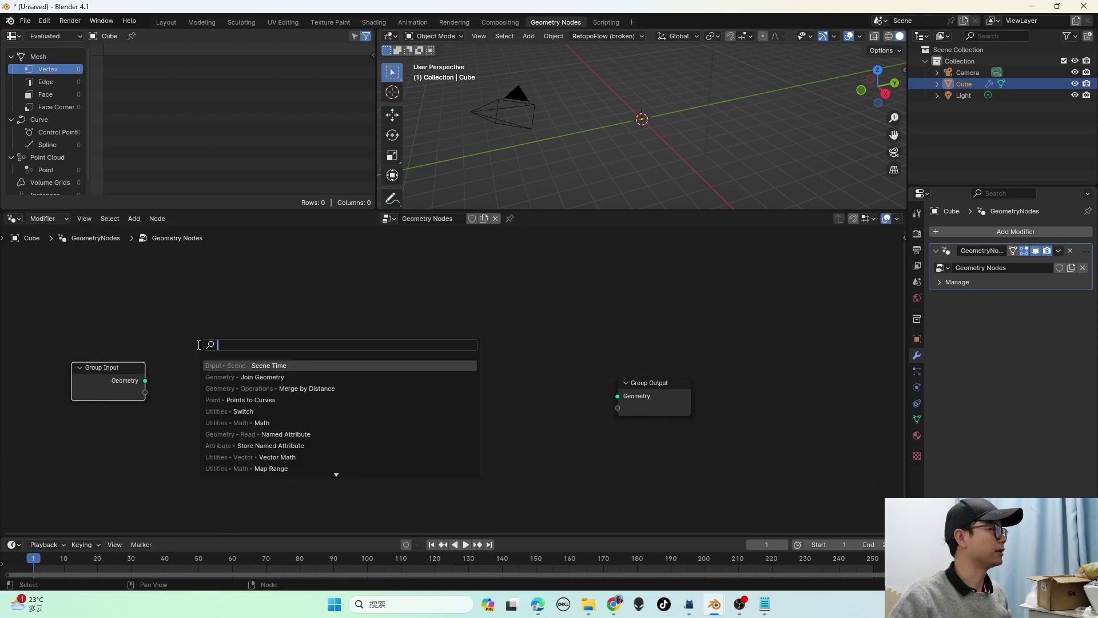
type("point")
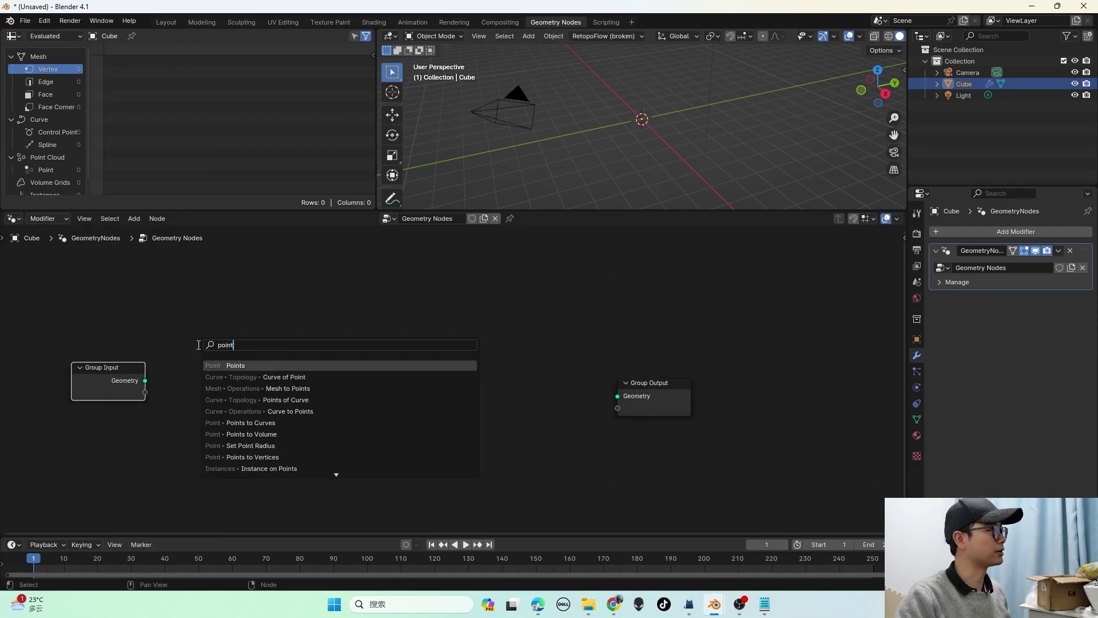
key("Return")
double_click(241, 373)
type("2")
left_click(247, 363)
left_click_drag(249, 363, 285, 358)
scroll(243, 372, "up", 3)
middle_click_drag(242, 372, 326, 366)
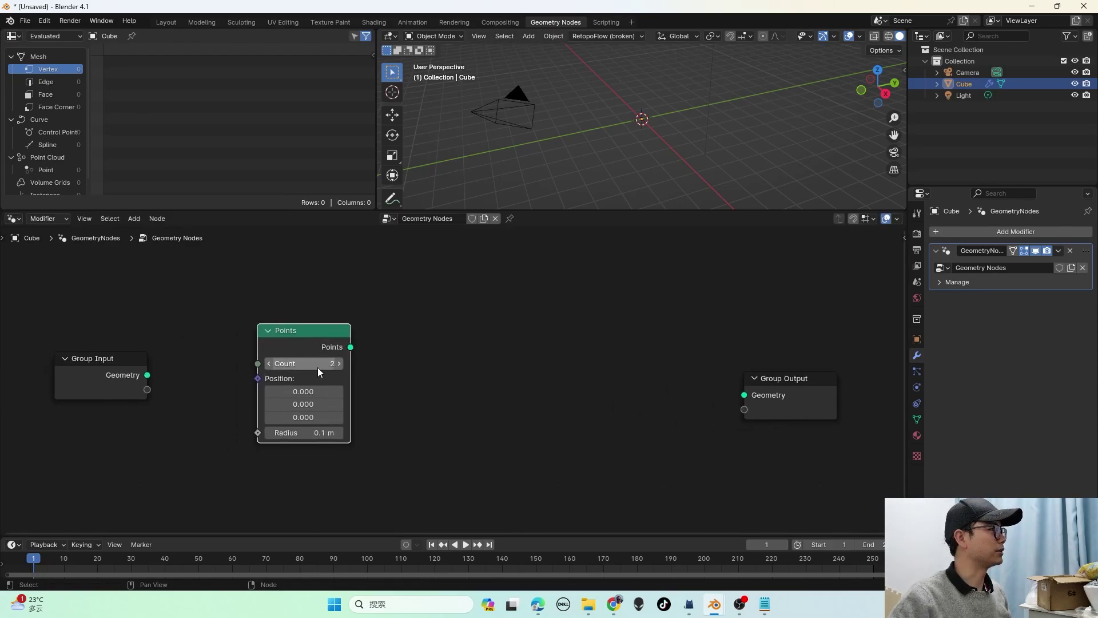
left_click_drag(258, 378, 221, 416)
type("ran")
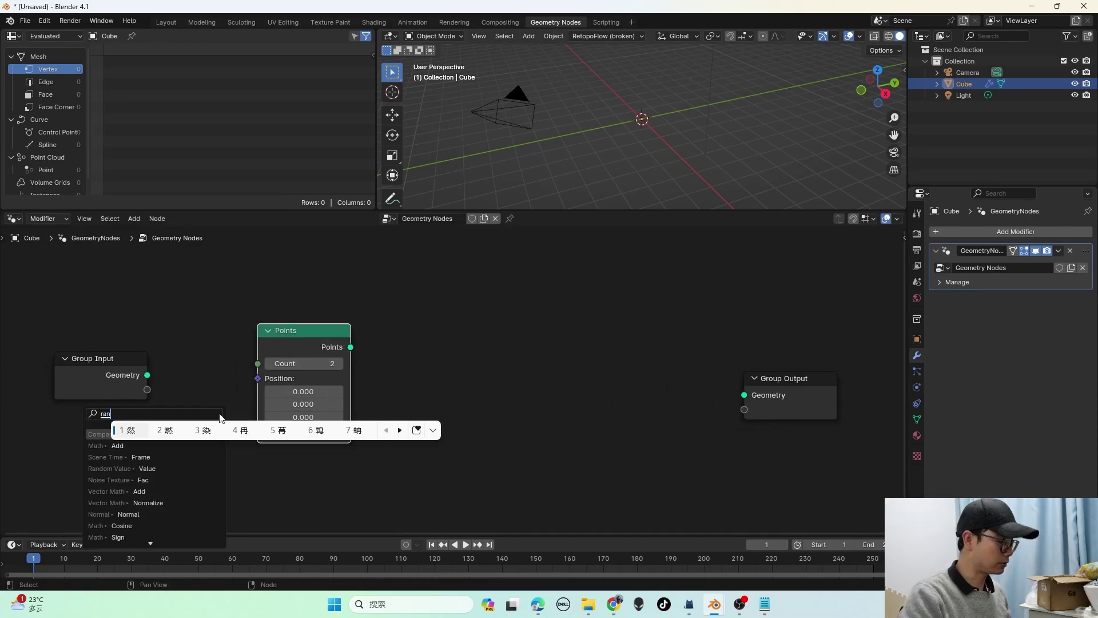
key("shift")
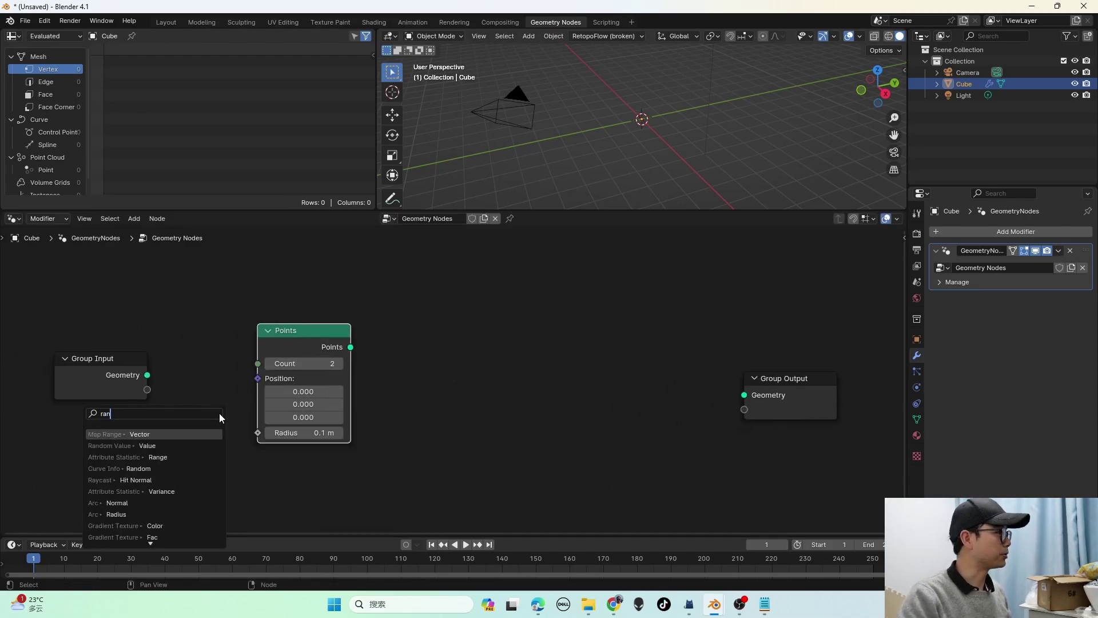
left_click(196, 433)
left_click(208, 396)
middle_click_drag(216, 393, 166, 339)
scroll(226, 359, "down", 1)
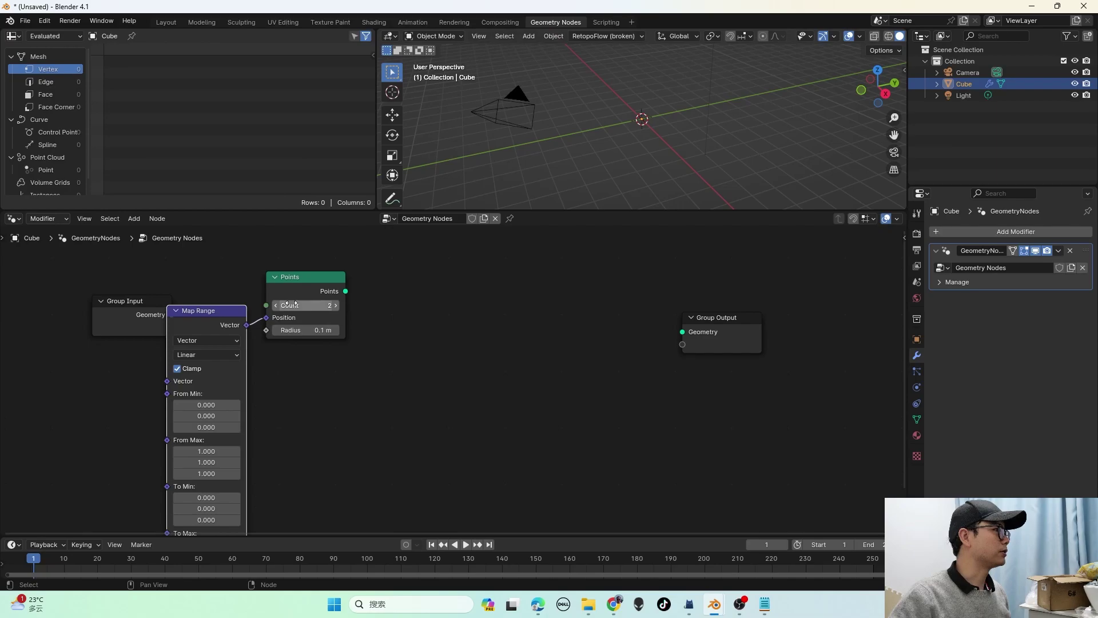
left_click_drag(289, 286, 314, 295)
left_click(220, 313)
key("x")
Step: Add a Random Value node beside the Points node and set its data type to Vector
key("shift+a")
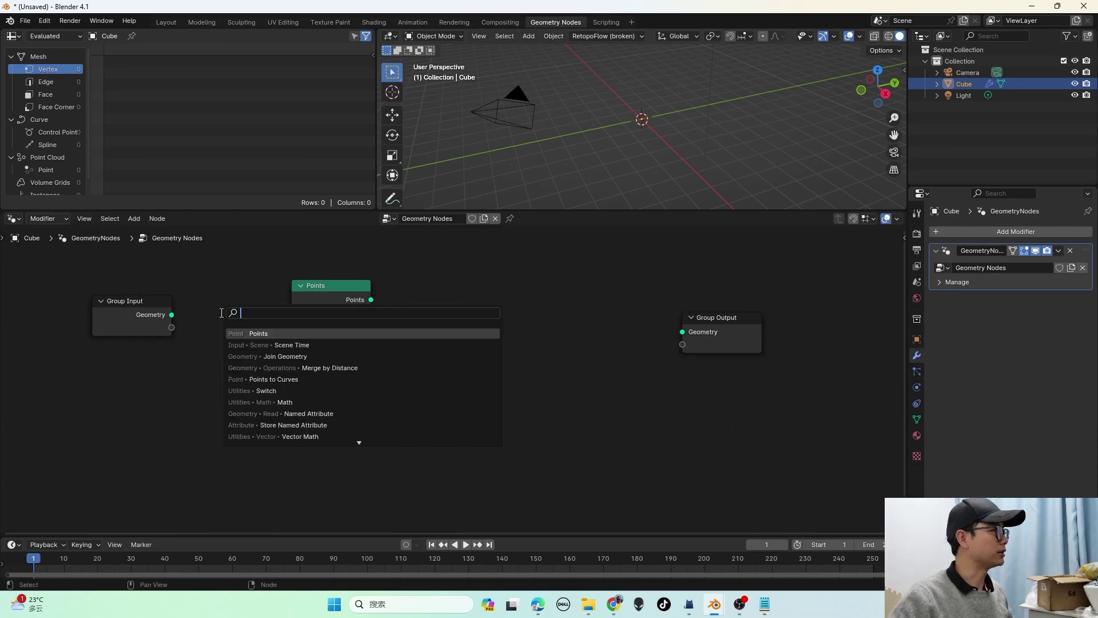
type("rand")
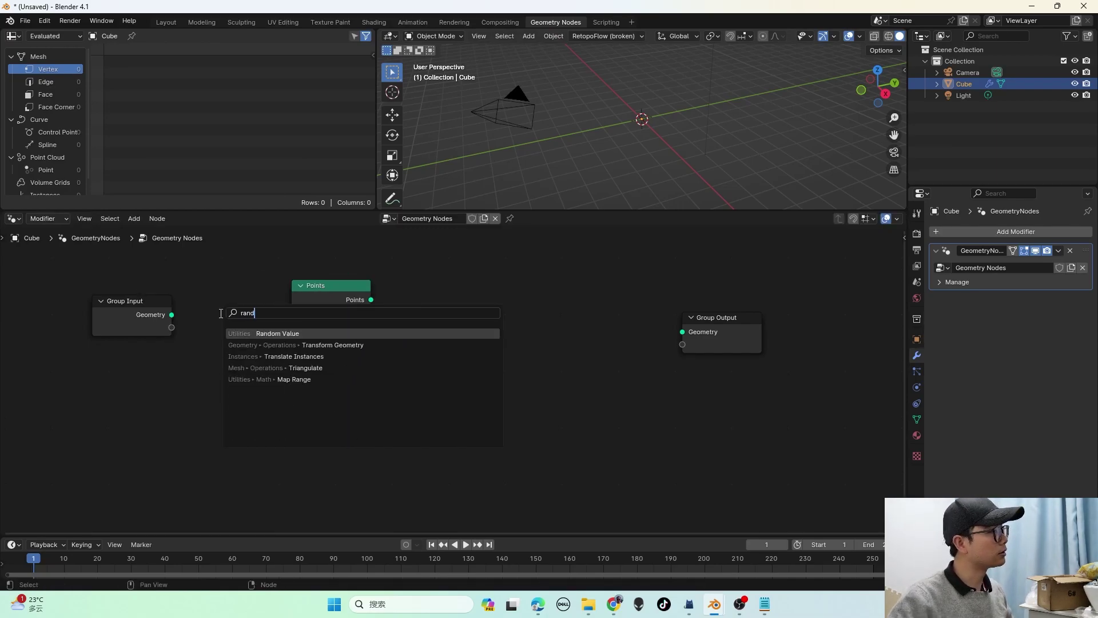
key("Return")
left_click(187, 328)
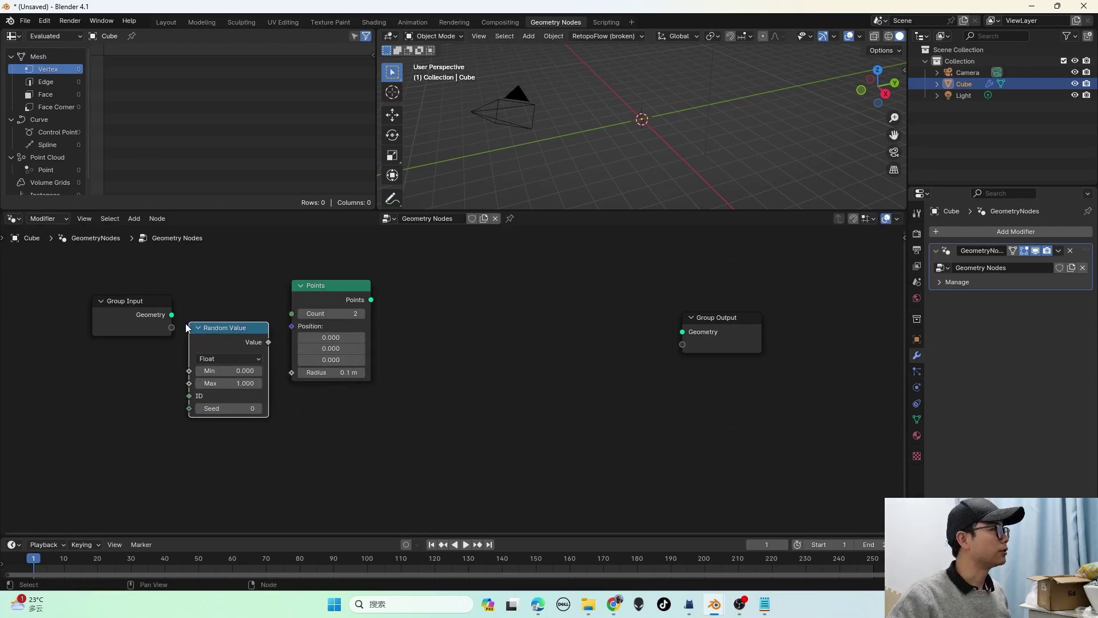
left_click(248, 358)
left_click(211, 411)
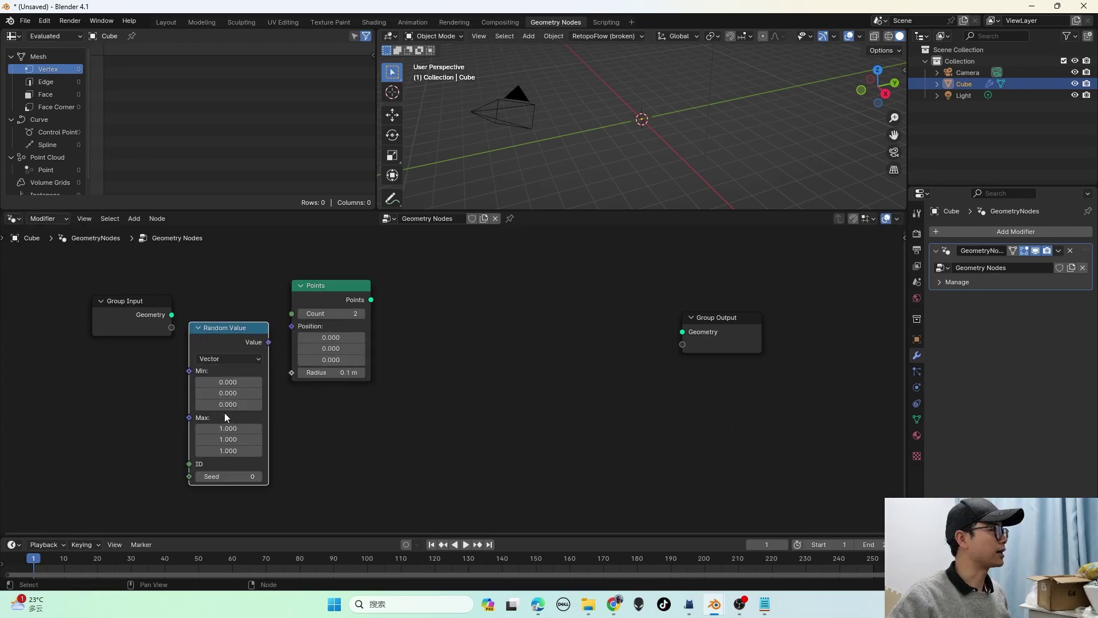
Step: Set all three Min components of the Random Value node to -1 and link its Value output to the Points node's Position
scroll(454, 380, "up", 2)
left_click_drag(190, 383, 190, 412)
type("-1")
key("Return")
key("KP_Decimal")
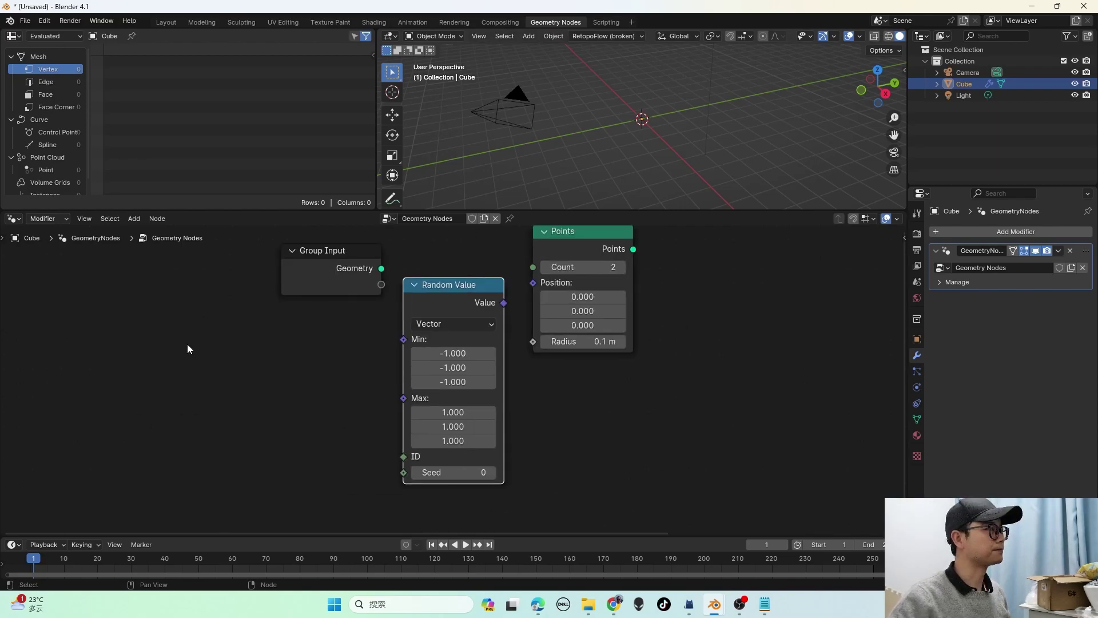
left_click_drag(445, 319, 474, 299)
scroll(438, 326, "down", 2)
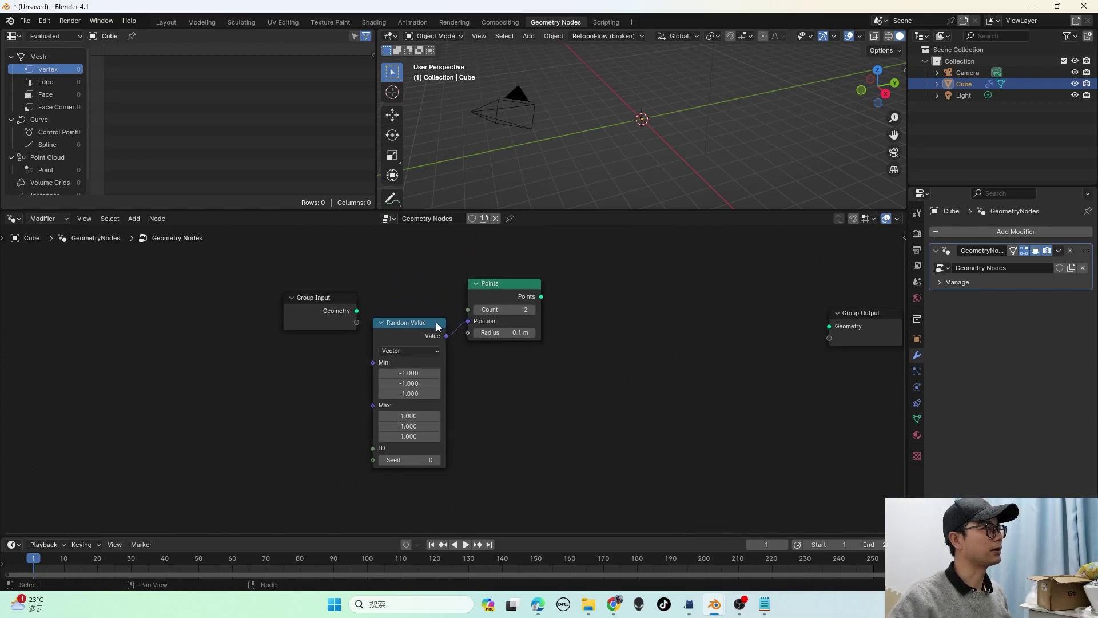
key("Home")
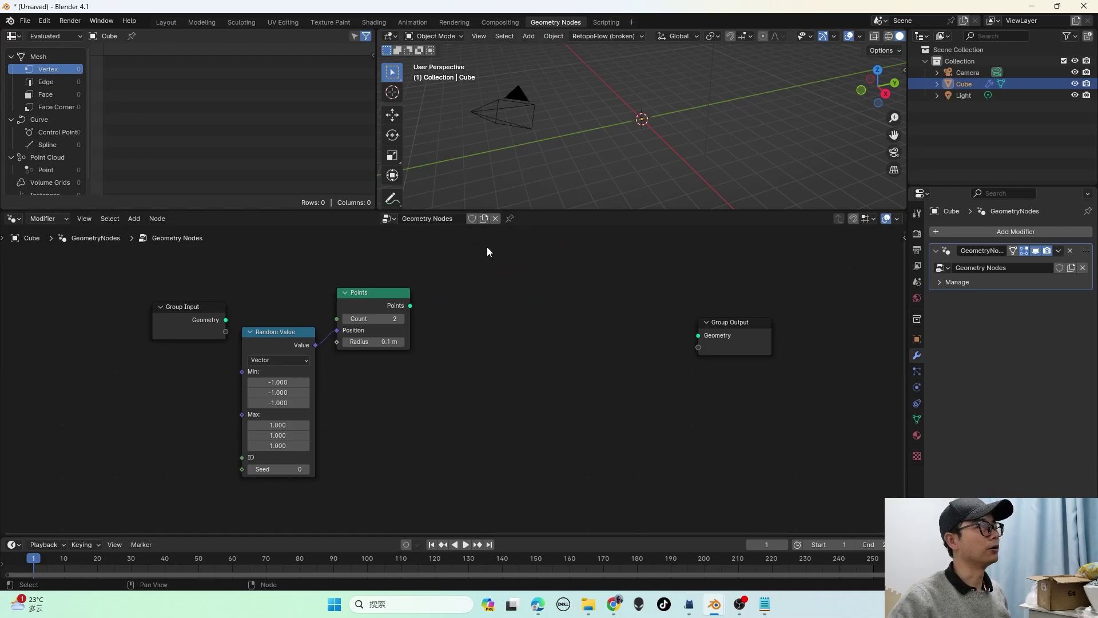
Step: Link the Points node's output to Group Output's Geometry and inspect the two points in the viewport
left_click_drag(410, 306, 799, 328)
middle_click_drag(690, 180, 666, 117)
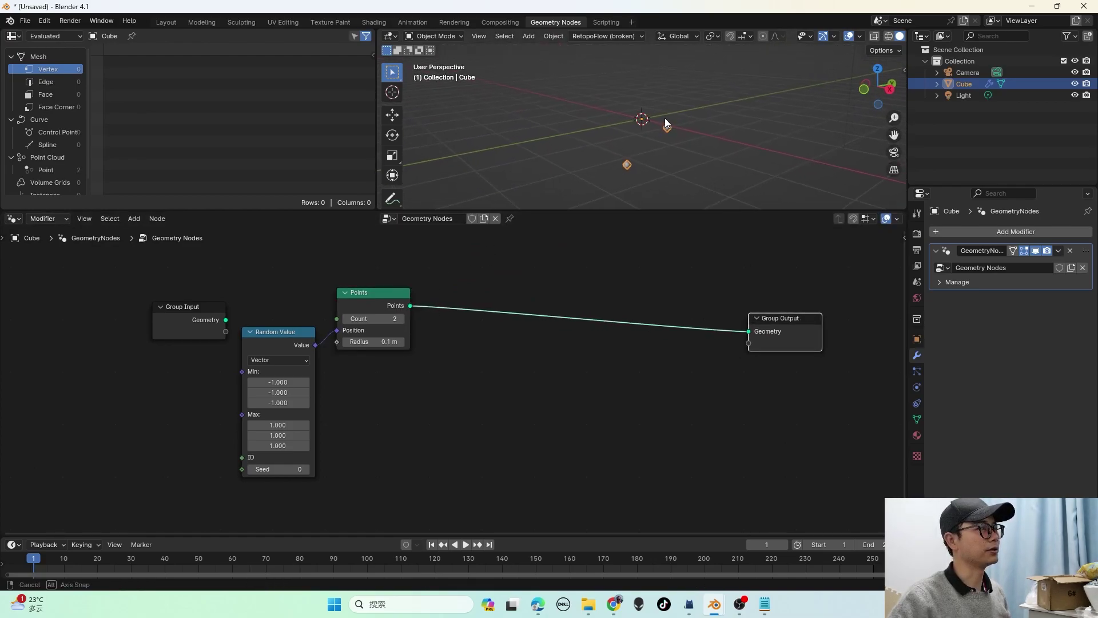
scroll(520, 305, "down", 1)
Step: Add a Simulation Zone, link Points into its input node and its output node to Group Output, and space the nodes apart
key("shift+a")
left_click(500, 285)
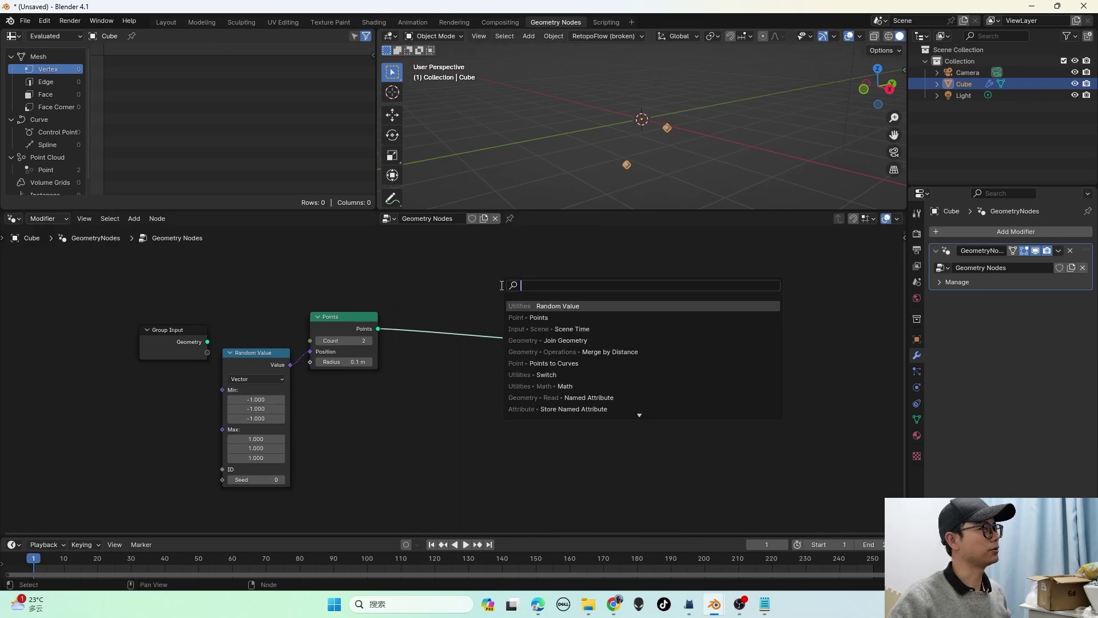
type("simu")
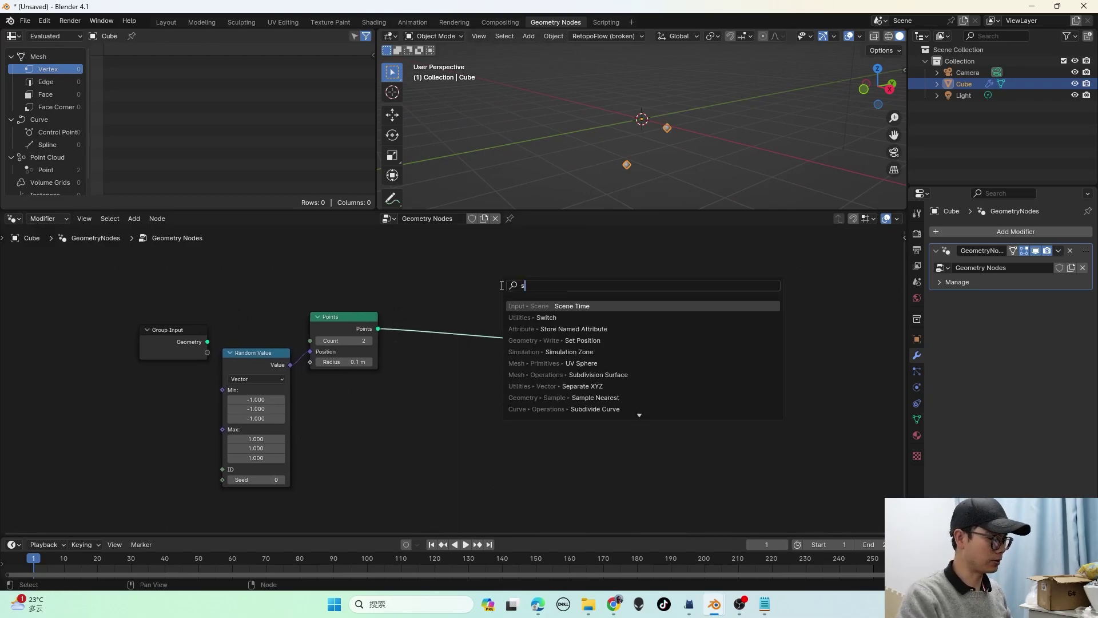
key("Return")
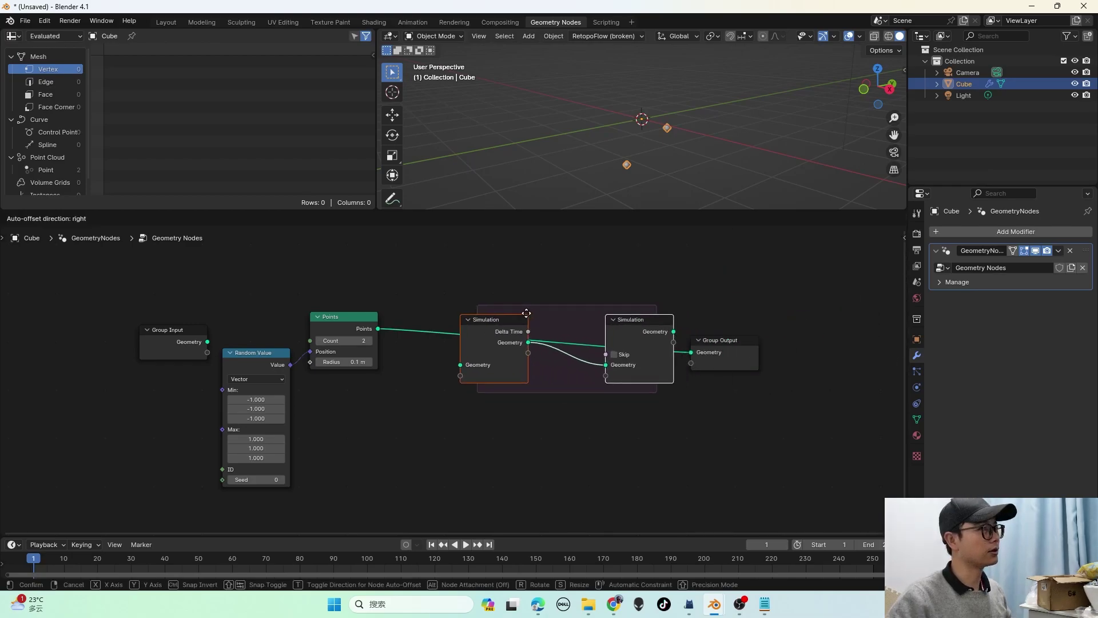
left_click(459, 323)
left_click_drag(378, 328, 434, 358)
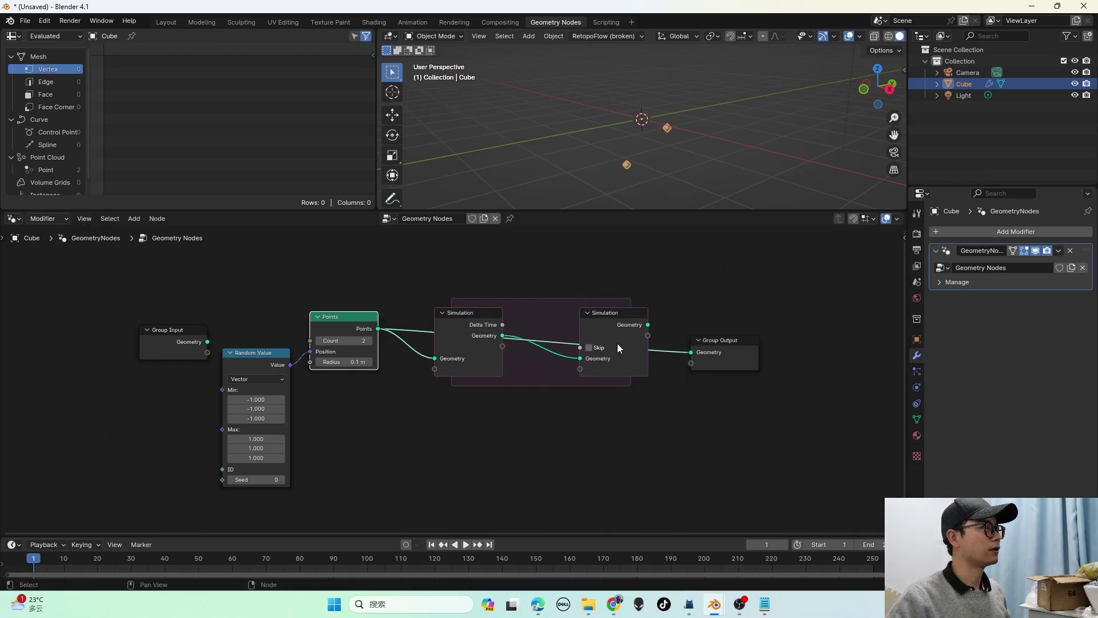
left_click_drag(649, 325, 898, 357)
left_click_drag(609, 321, 750, 326)
Step: Insert a Set Position node on the geometry link inside the simulation zone and rearrange the surrounding nodes
key("shift+a")
type("s")
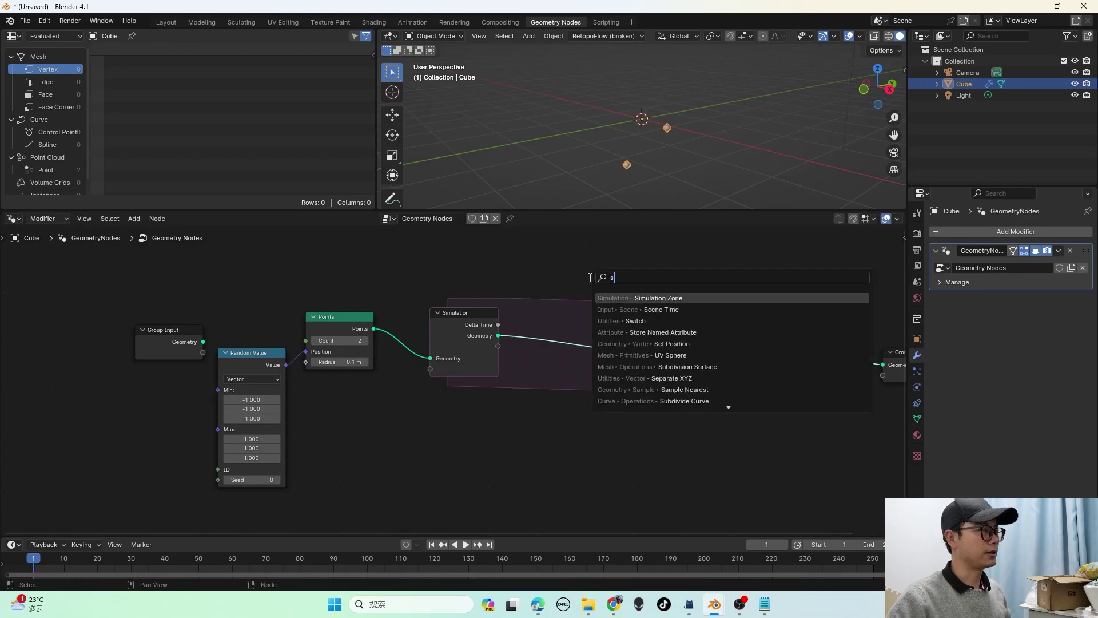
type("et po")
key("Return")
left_click(589, 296)
scroll(576, 298, "down", 1)
middle_click_drag(553, 302, 407, 311)
left_click_drag(850, 511, 720, 349)
left_click_drag(498, 320, 569, 336)
Step: Insert a Join Geometry node between Set Position and the simulation output node
key("shift+a")
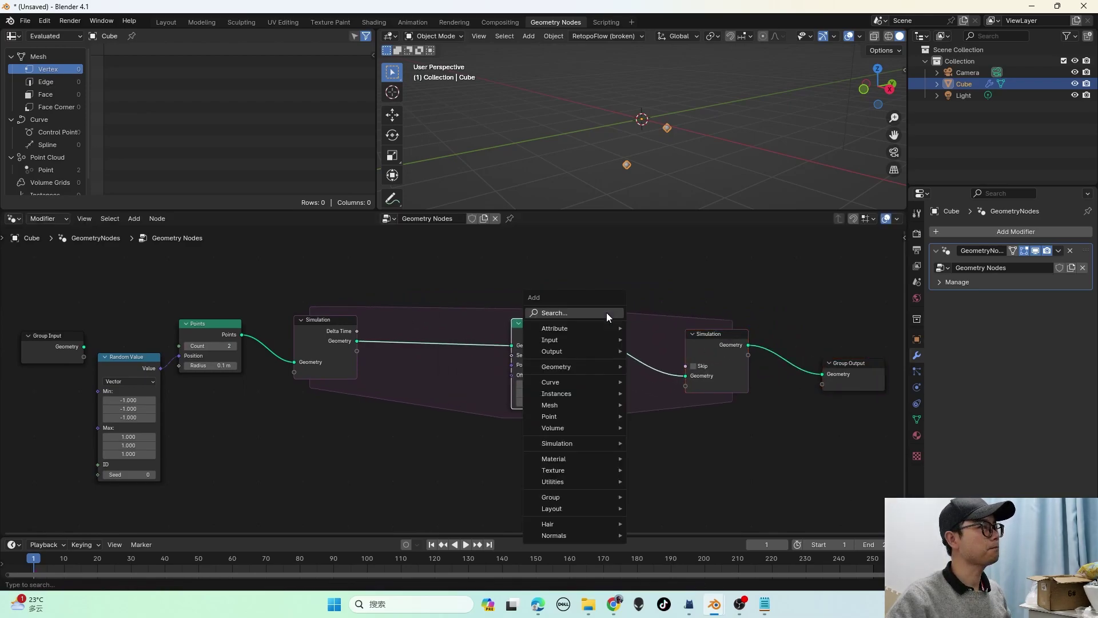
left_click(606, 313)
type("join")
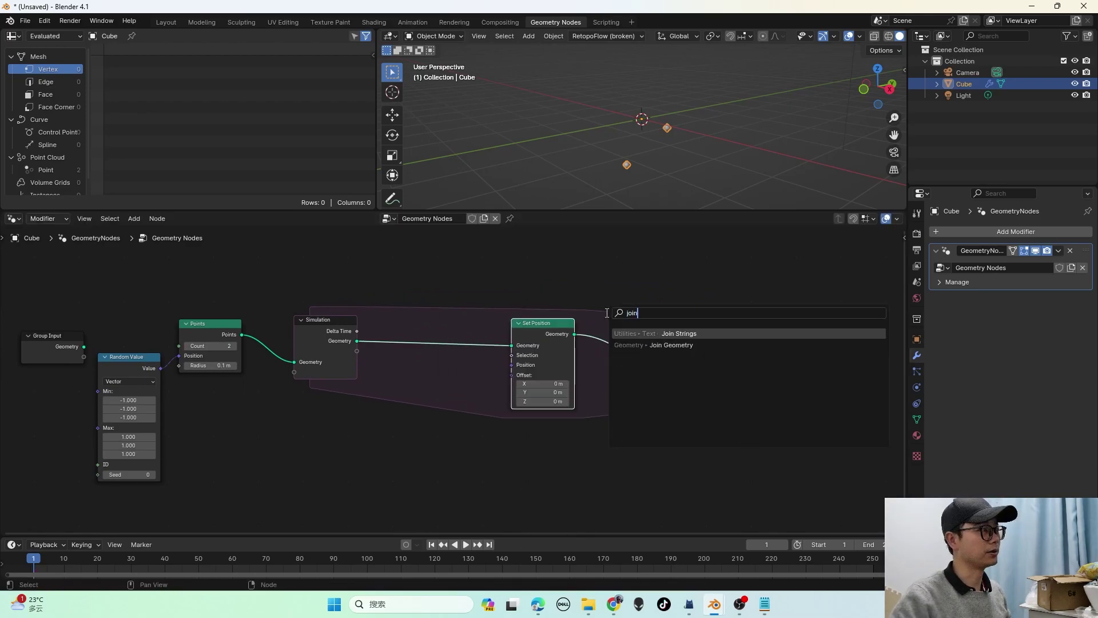
left_click(722, 343)
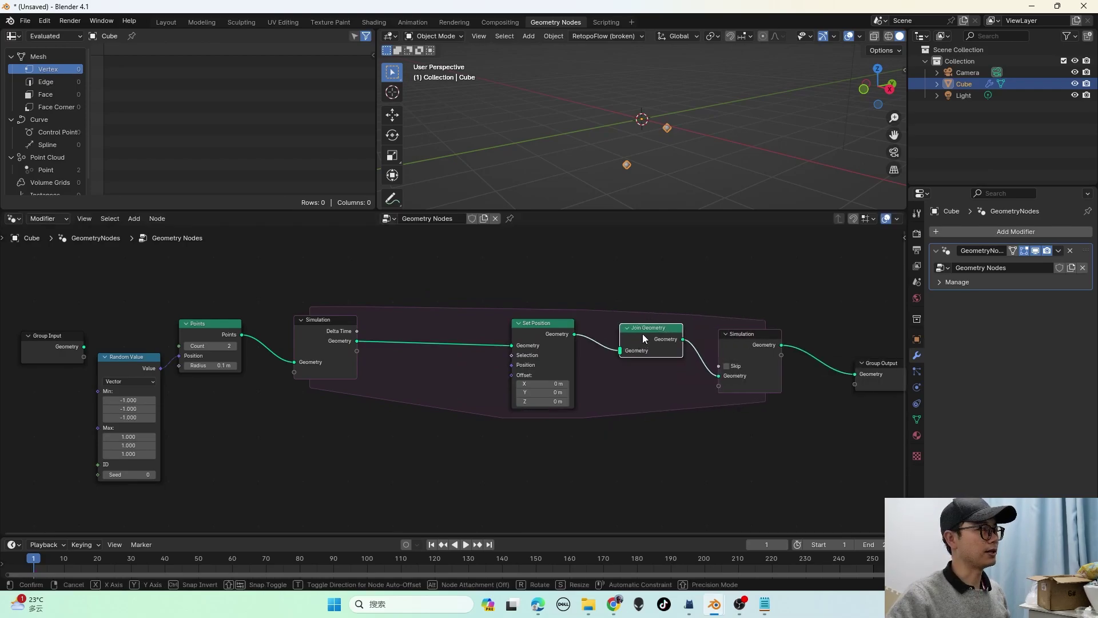
left_click(643, 270)
Step: Link the Points node's output to Join Geometry as well and route that link above the simulation input node with a reroute
left_click_drag(245, 341, 620, 285)
right_click_drag(375, 323, 457, 322, "shift")
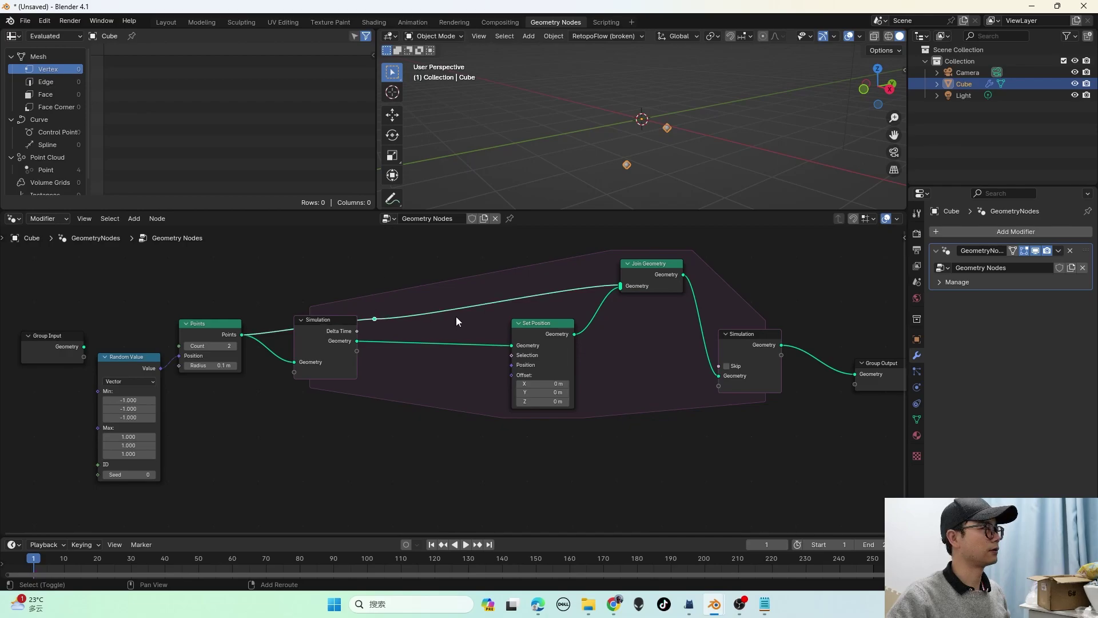
key("g")
key("shift")
key("g")
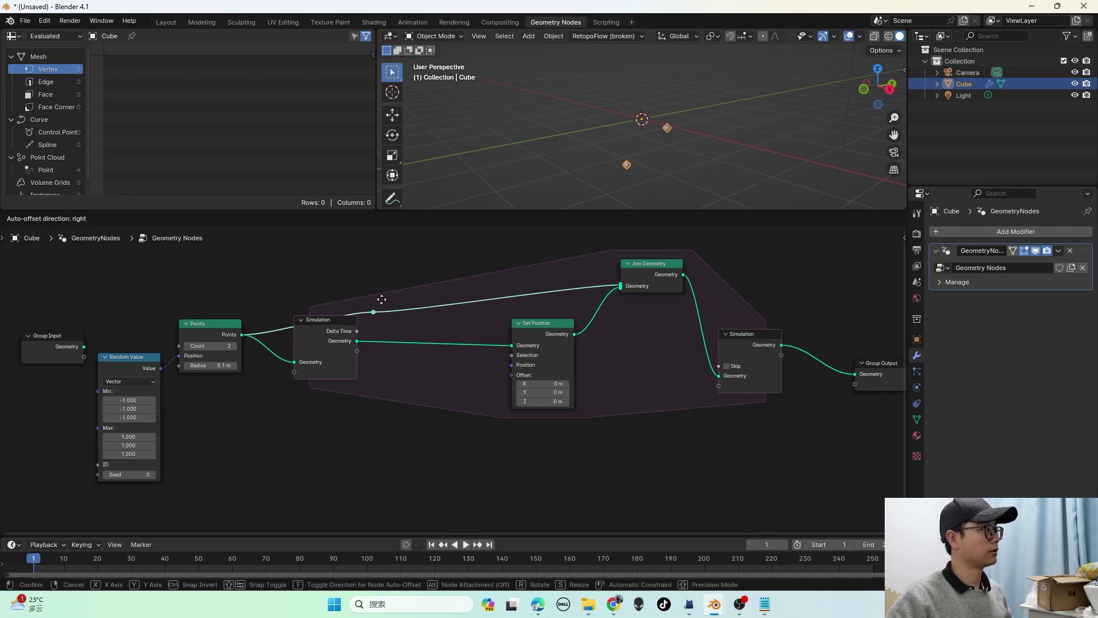
left_click(366, 263)
scroll(426, 309, "down", 3)
middle_click_drag(486, 341, 422, 334)
scroll(572, 326, "up", 2)
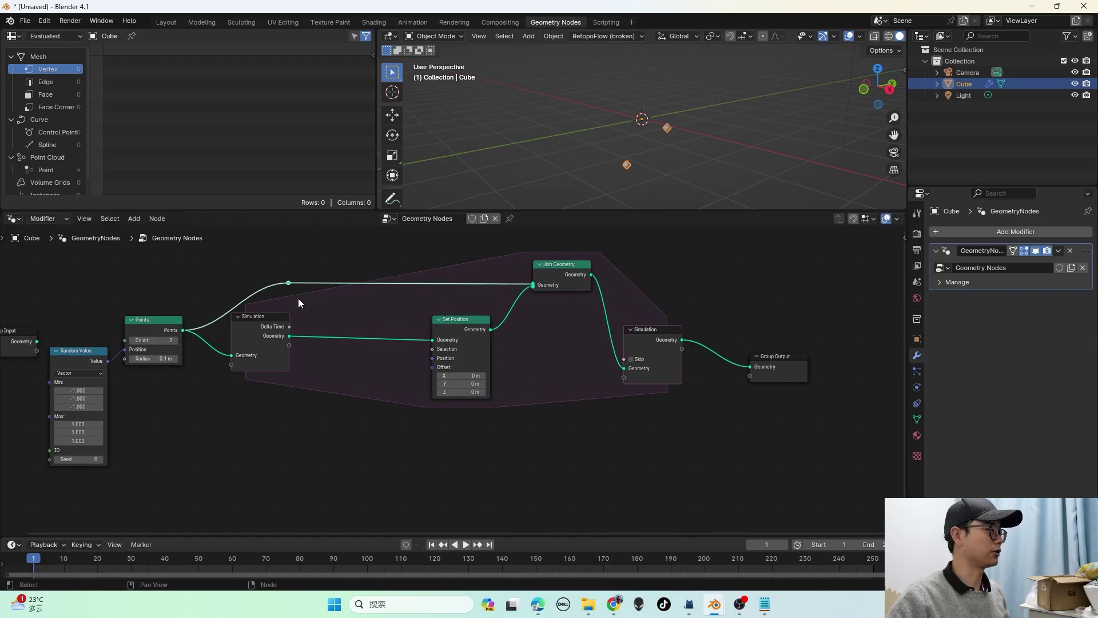
Step: Add a Noise Texture node below the zone, feeding Set Position's Offset
scroll(420, 365, "up", 2)
scroll(420, 365, "down", 1)
middle_click_drag(420, 365, 548, 339)
left_click_drag(546, 321, 490, 406)
type("ni")
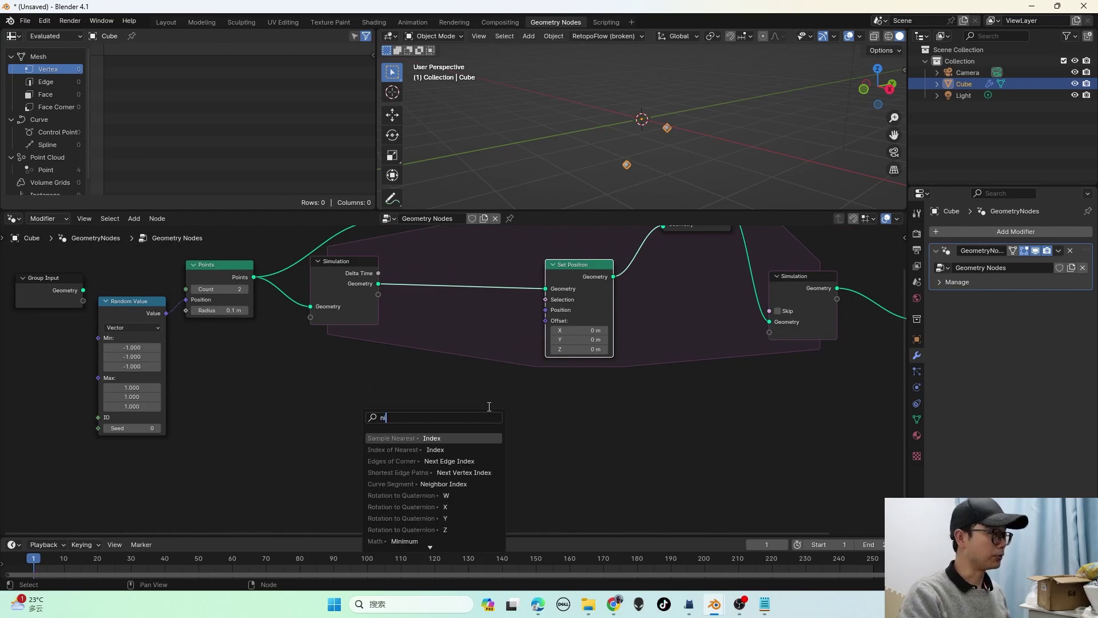
key("BackSpace")
type("osi")
key("Return")
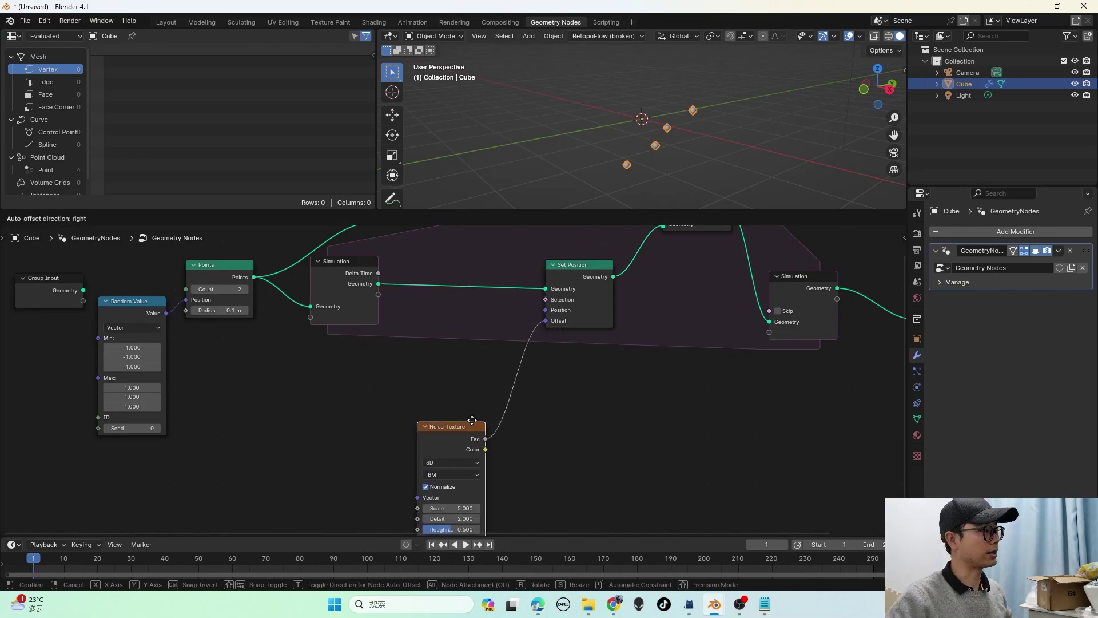
left_click(453, 419)
Step: Set the Noise Texture to 4D and drive its W with a #frame division expression that gives 0.050 at frame 1
left_click(437, 458)
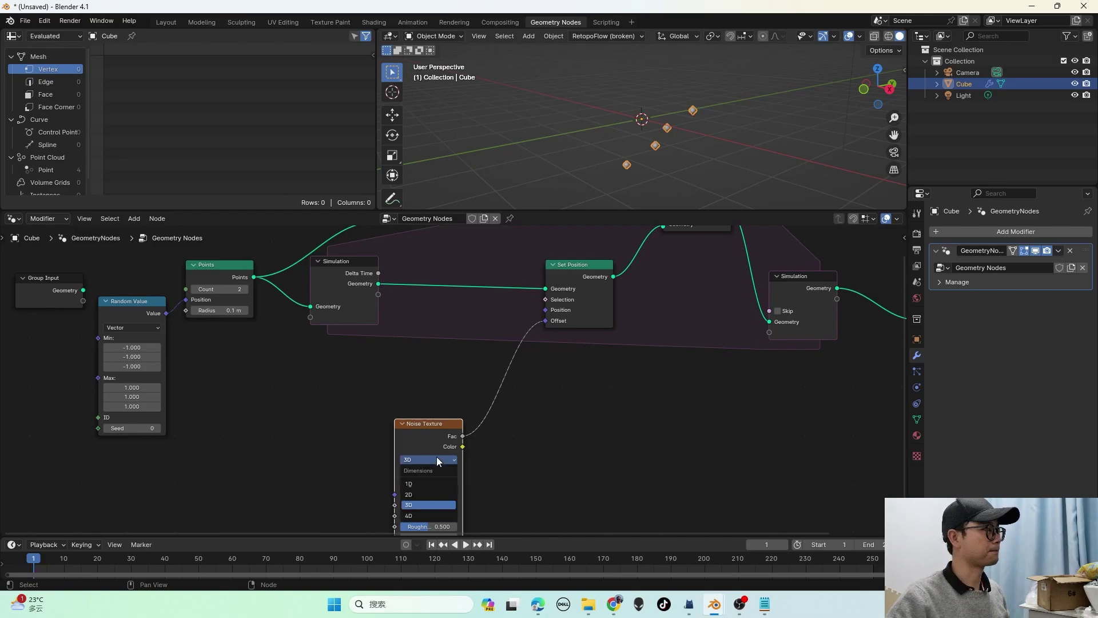
left_click(423, 513)
scroll(408, 445, "up", 1)
left_click_drag(408, 445, 348, 400)
left_click_drag(340, 460, 341, 468)
middle_click_drag(341, 467, 370, 385)
left_click_drag(370, 386, 370, 407)
left_click(379, 484)
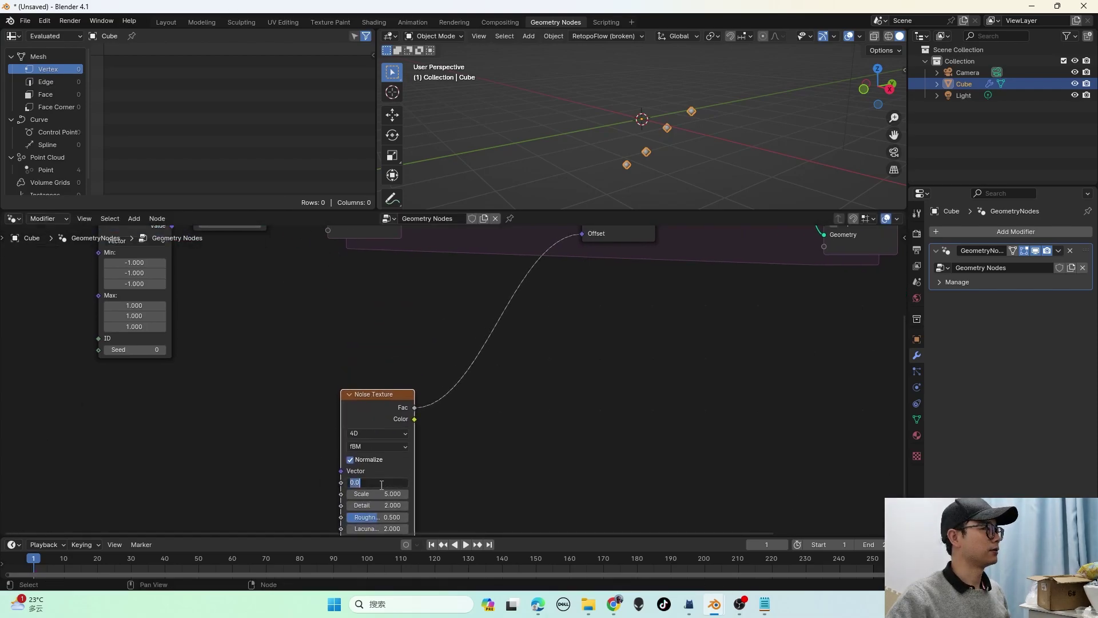
type("#frame/")
key("Return")
Step: Insert a Map Range node between the Noise Texture and Set Position's Offset
scroll(401, 428, "up", 1)
key("shift+a")
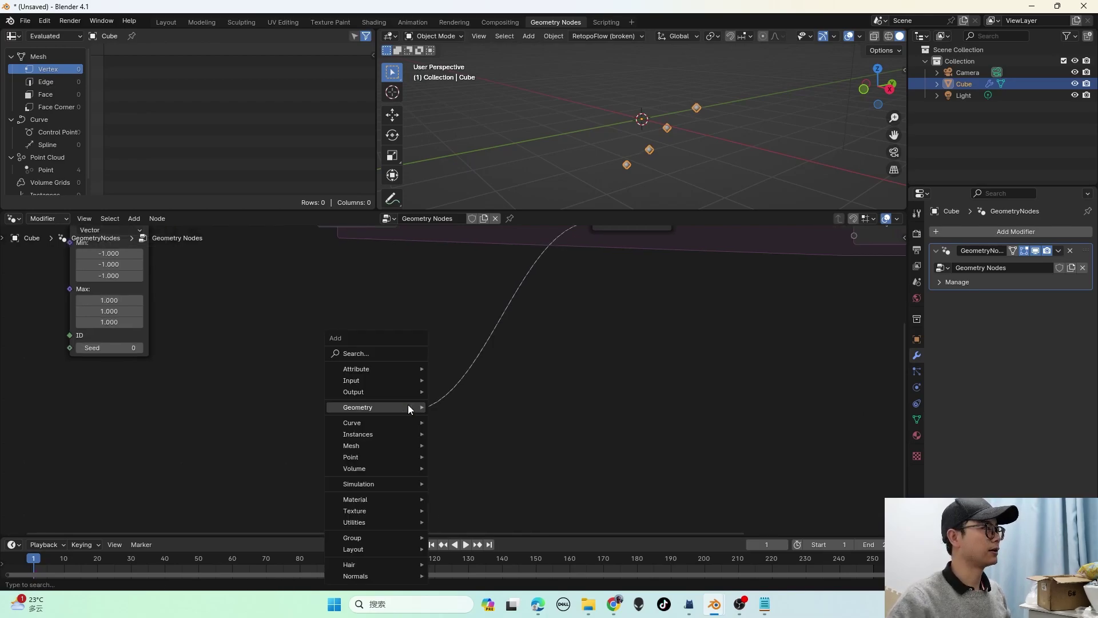
left_click(412, 353)
type("ma")
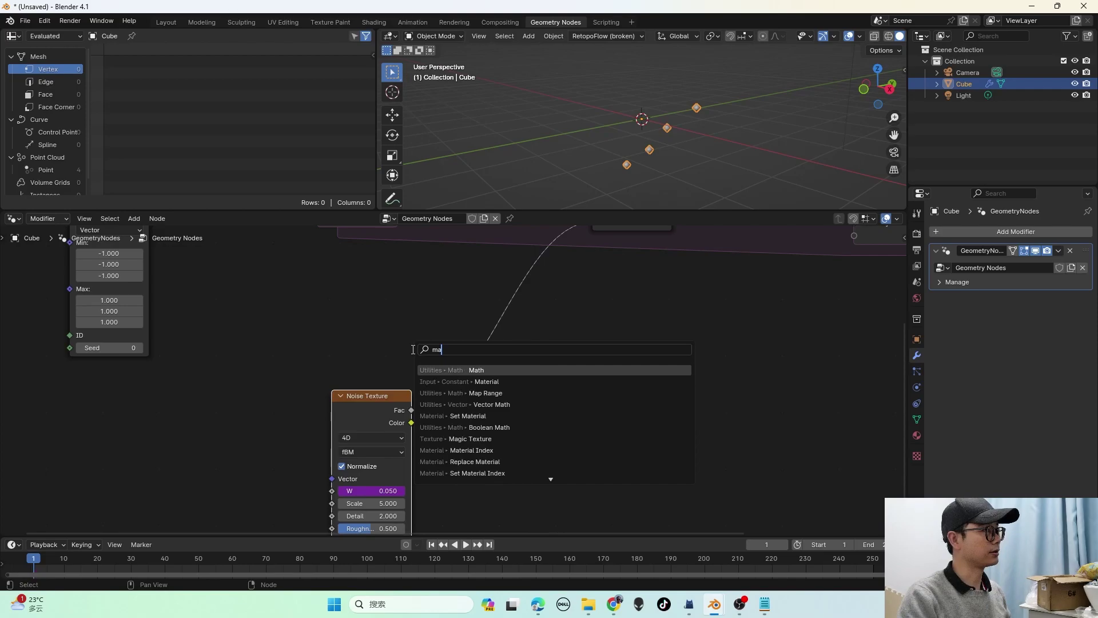
type("p rang")
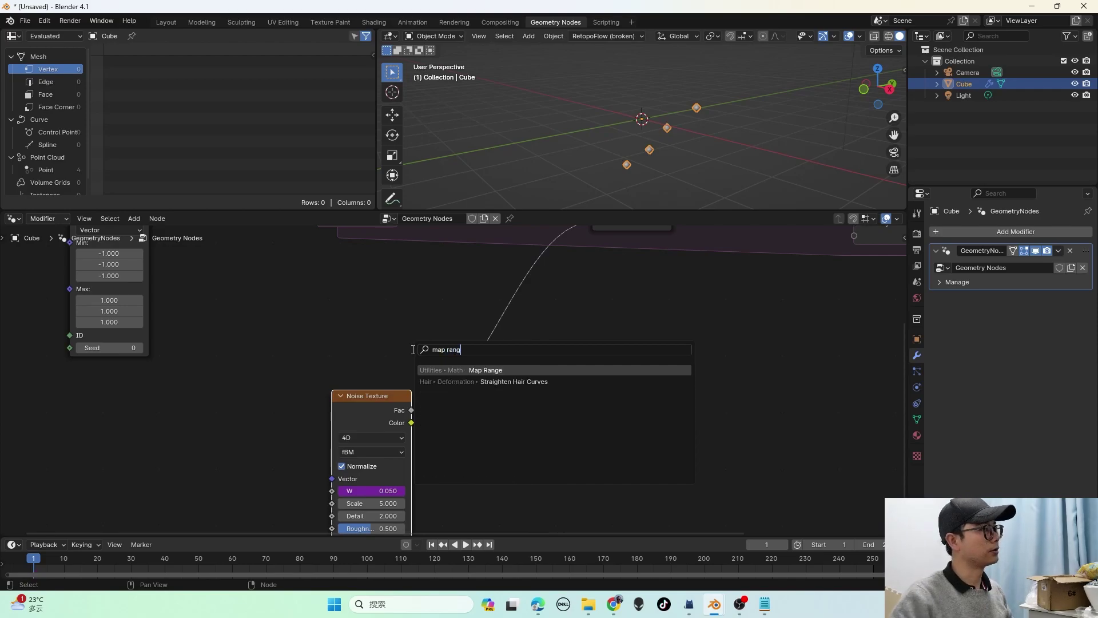
key("Return")
left_click(456, 342)
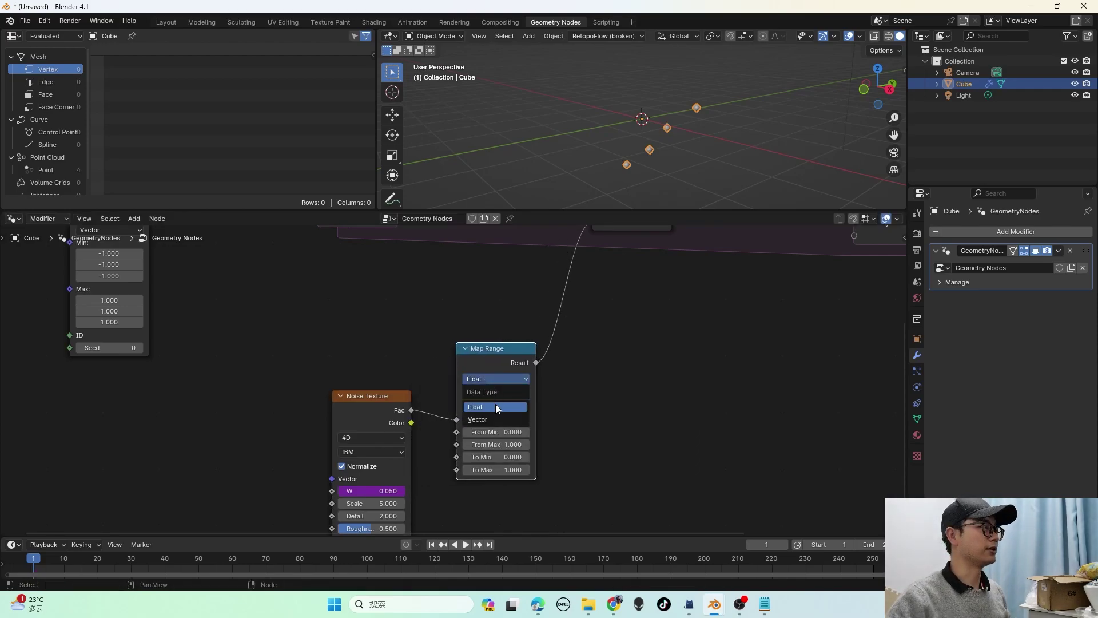
Step: Set Map Range's data type to Vector, feed it from the Noise Texture's Color, and link its Vector output to Set Position's Offset
left_click(498, 416)
left_click_drag(411, 423, 454, 417)
left_click_drag(497, 350, 468, 407)
scroll(466, 410, "down", 2)
middle_click_drag(485, 411, 464, 430)
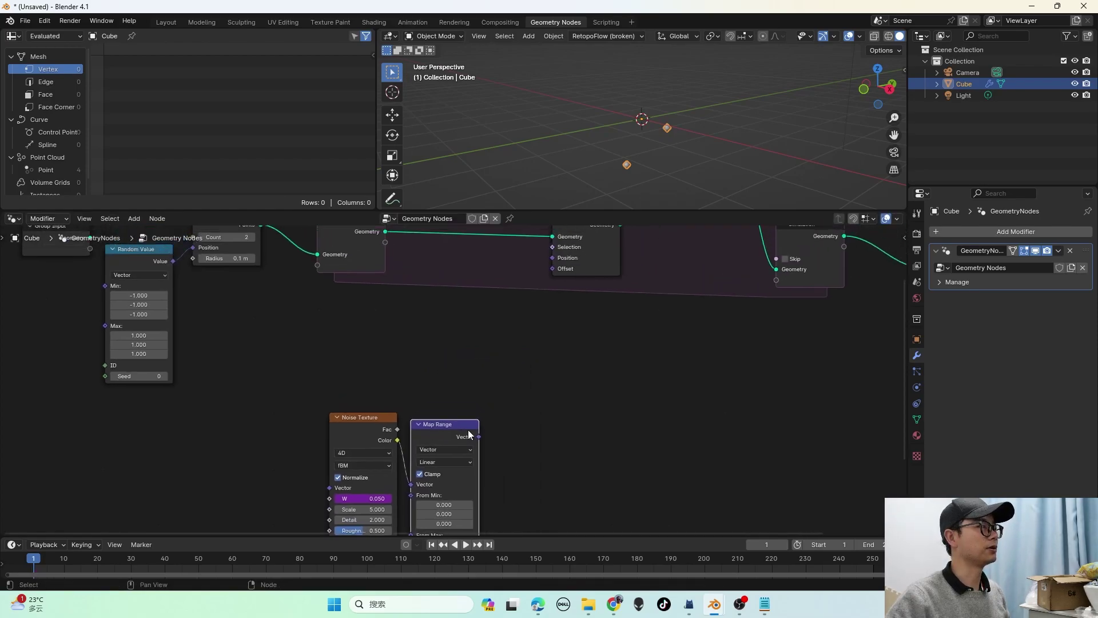
left_click_drag(479, 436, 554, 270)
middle_click_drag(482, 363, 478, 297)
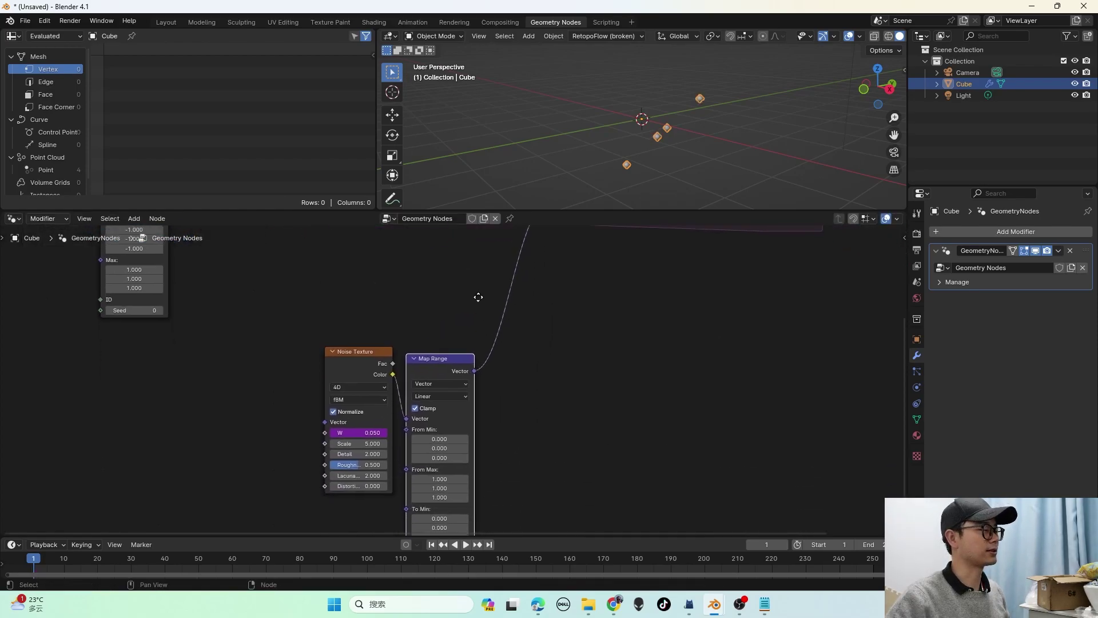
Step: Set all three To Min components of the Map Range node to -1
scroll(460, 349, "up", 2)
left_click_drag(432, 363, 447, 332)
middle_click_drag(469, 483, 433, 389)
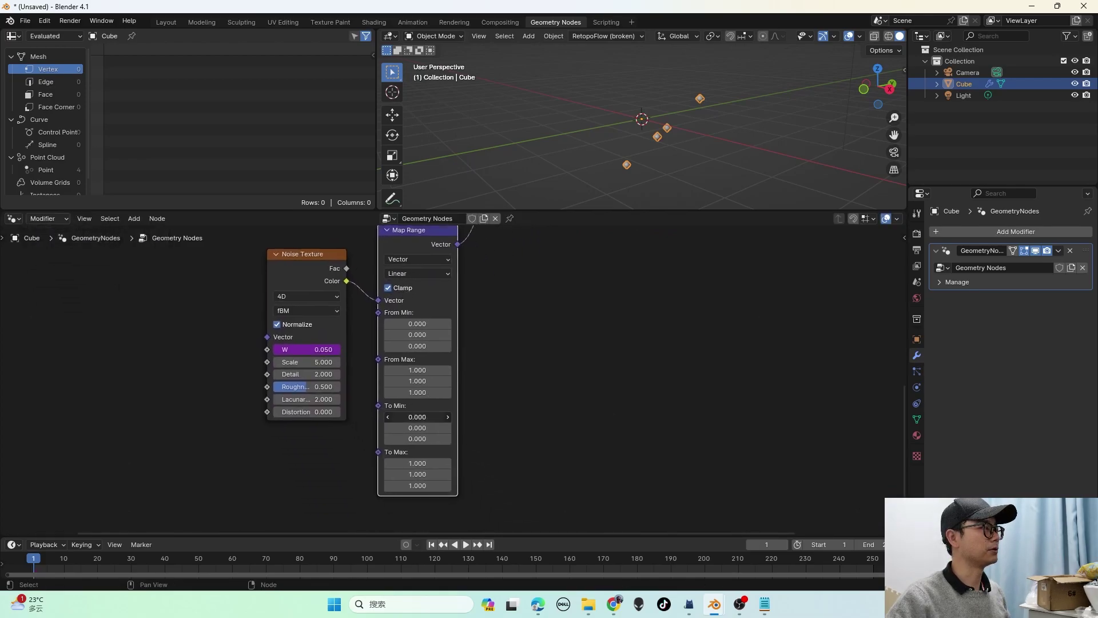
left_click_drag(417, 417, 419, 439)
type("-1")
key("Return")
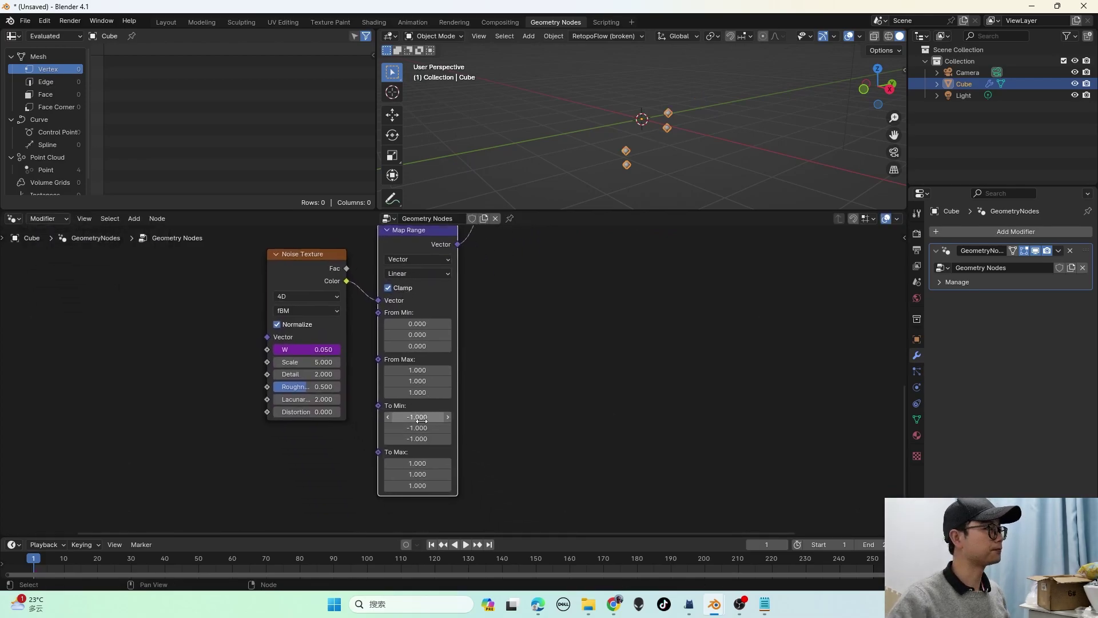
Step: Insert a Vector Math node between Map Range and Set Position's Offset
scroll(404, 373, "down", 2)
left_click_drag(404, 369, 401, 387)
key("shift+a")
left_click(497, 339)
type(",")
key("BackSpace")
type("matr")
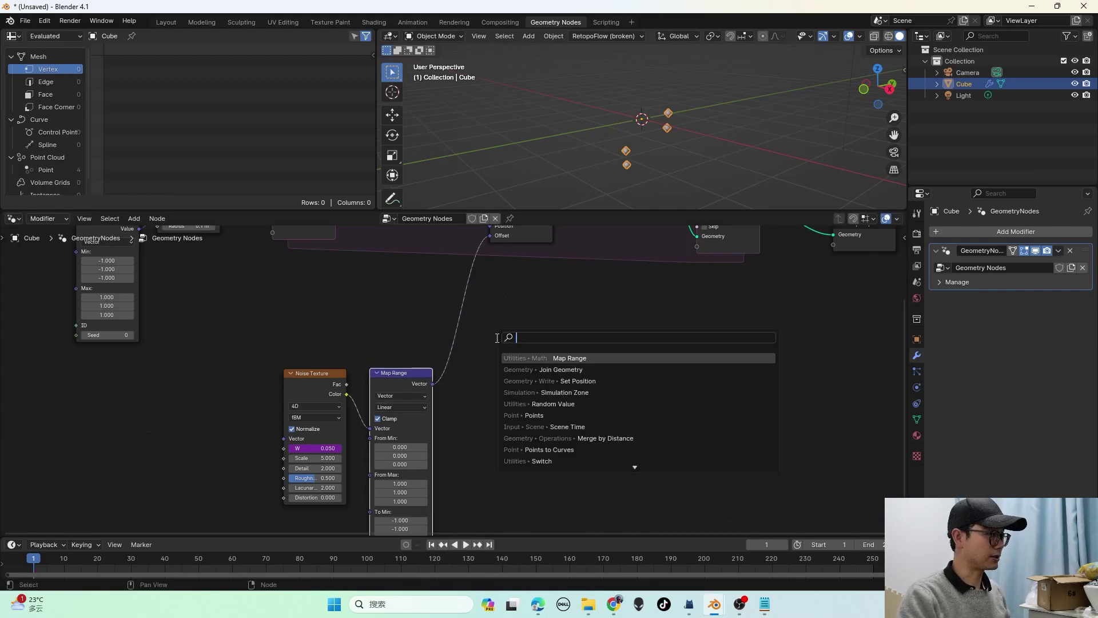
type("h v")
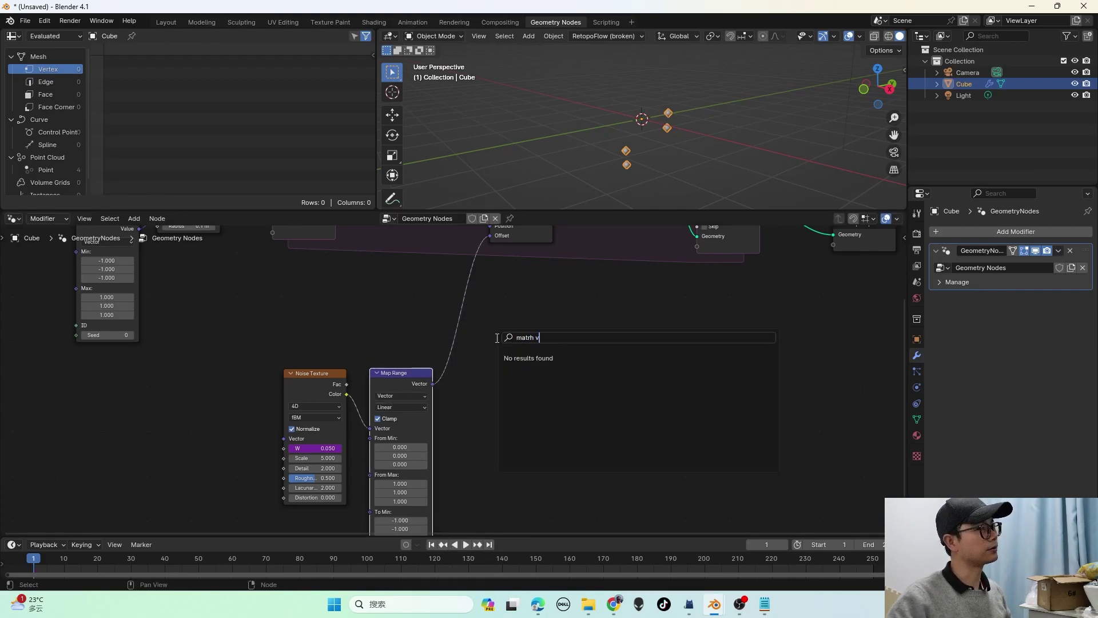
key("BackSpace")
key("BackSpace")
key("BackSpace")
key("BackSpace")
type("h v")
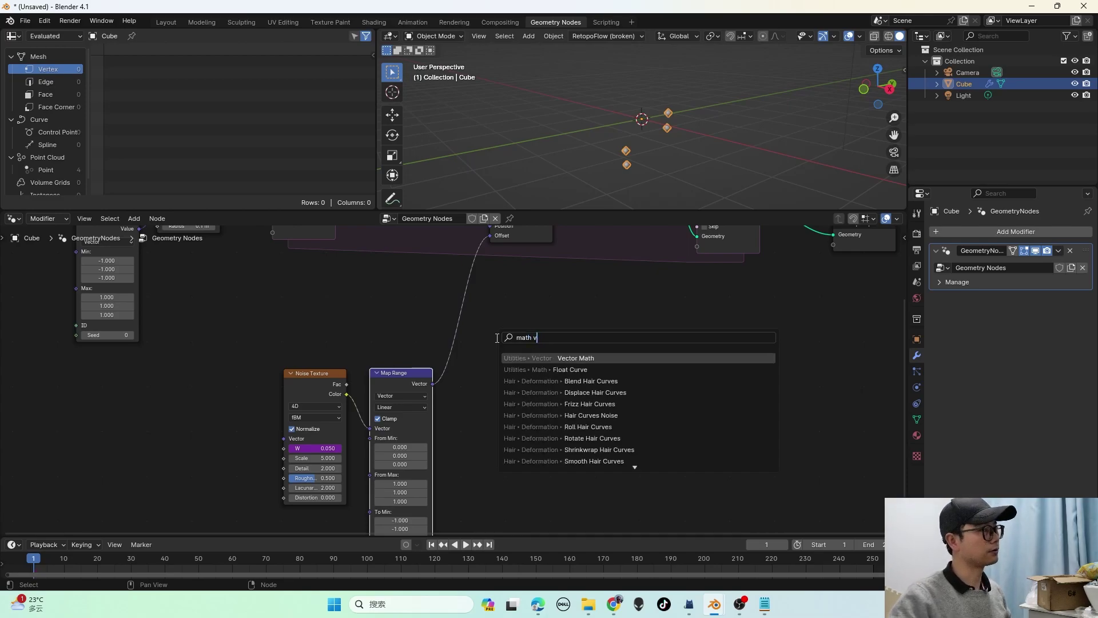
key("Return")
left_click(487, 352)
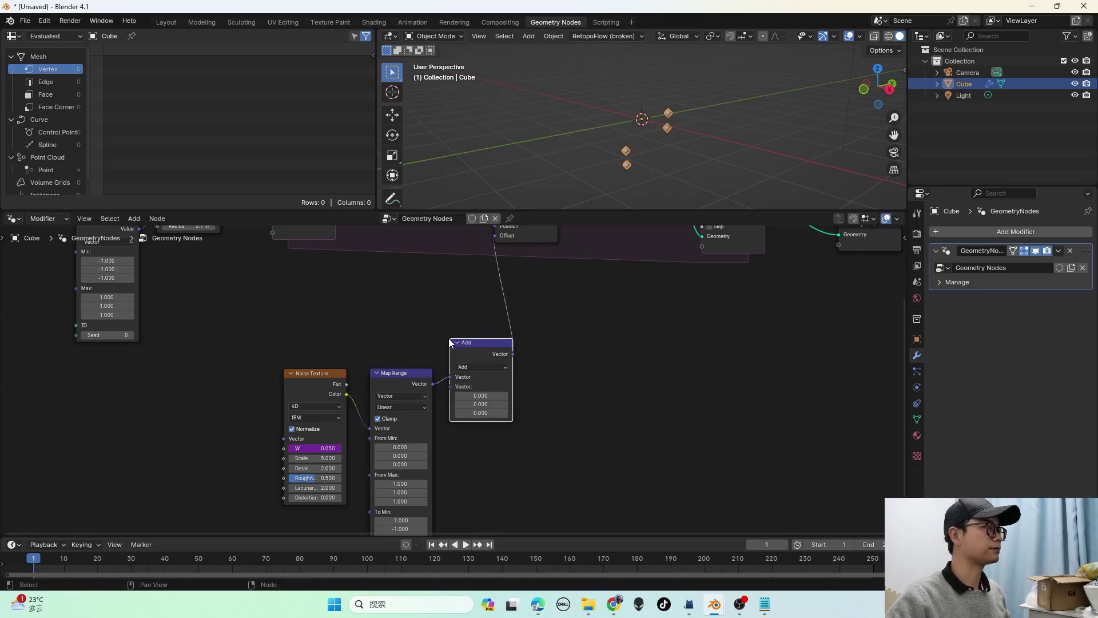
left_click_drag(487, 352, 469, 378)
Step: Set the Vector Math node's operation to Scale and line it up beside Map Range
scroll(482, 393, "up", 1)
left_click(482, 393)
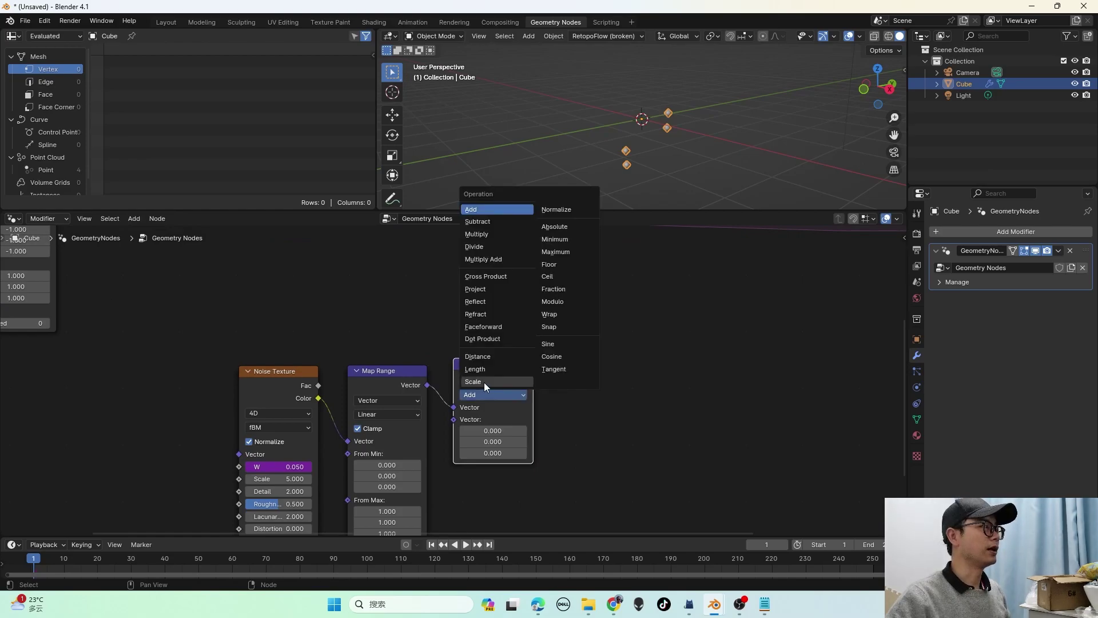
left_click(484, 382)
scroll(495, 406, "up", 1)
scroll(497, 411, "up", 1)
left_click(506, 429)
left_click(630, 412)
scroll(568, 380, "down", 3)
middle_click_drag(568, 380, 516, 402)
scroll(487, 398, "up", 1)
left_click_drag(463, 386, 456, 406)
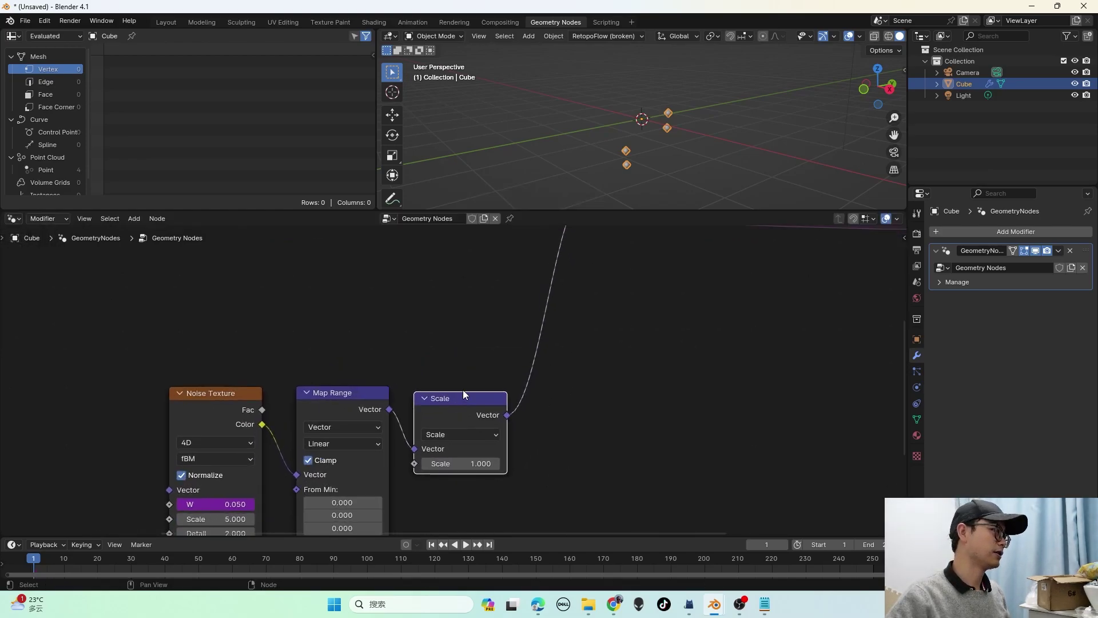
Step: Play the simulation up to frame 84 and examine the accumulating points from another angle
scroll(460, 391, "down", 2)
middle_click_drag(441, 309, 422, 387)
scroll(429, 366, "down", 3)
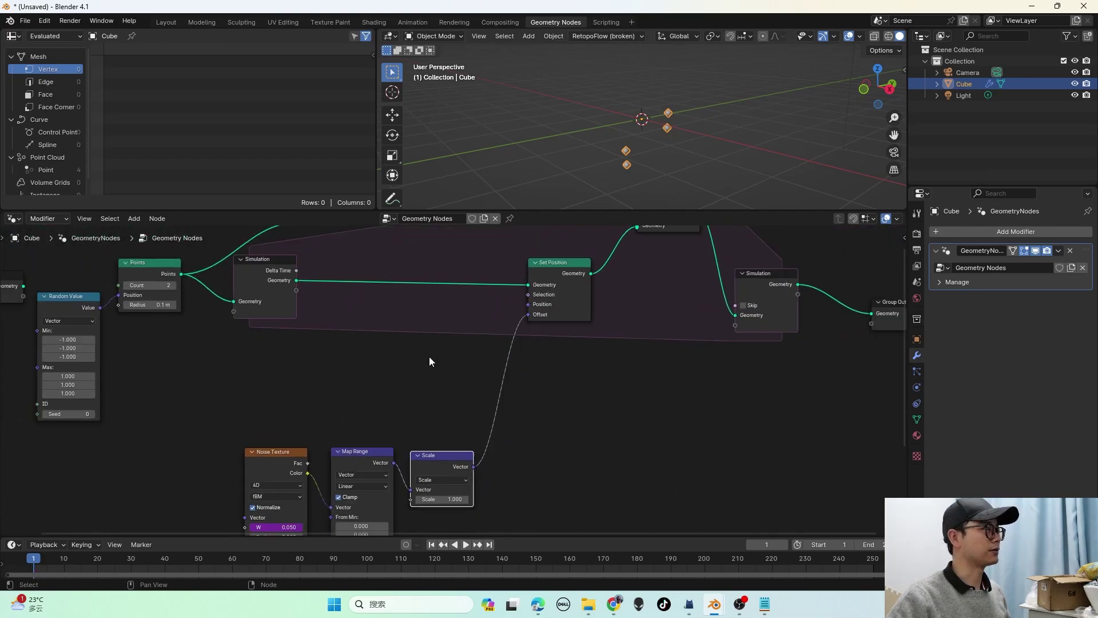
middle_click_drag(496, 353, 398, 395)
scroll(397, 396, "down", 1)
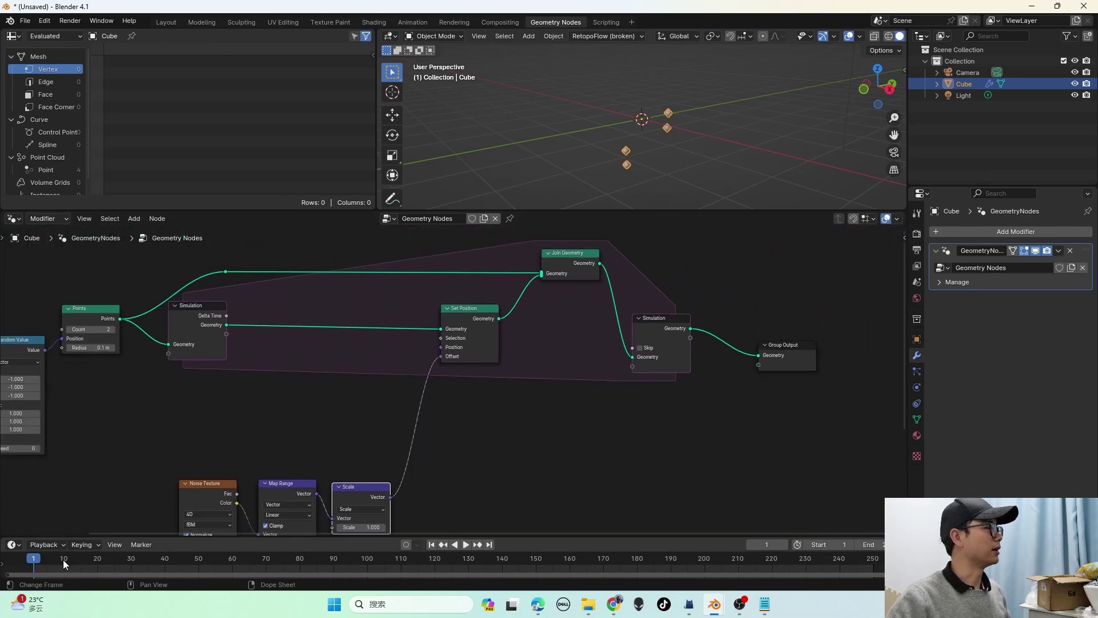
key("space")
middle_click_drag(665, 116, 700, 128)
key("space")
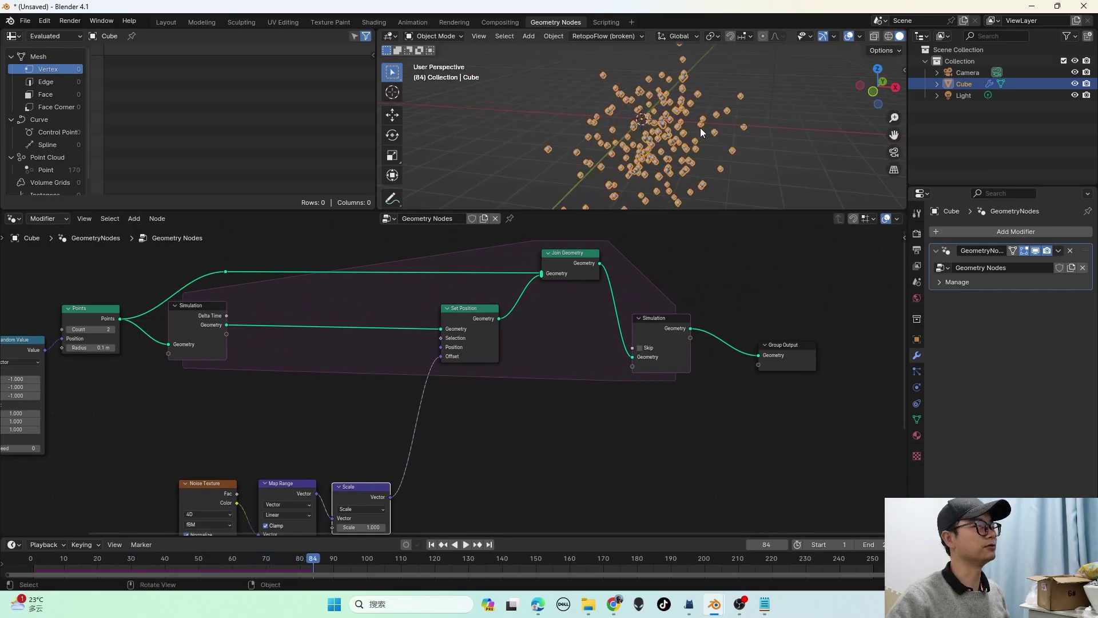
Step: Move Group Output farther away and insert a Points to Curves node between the simulation output node and Group Output
middle_click_drag(461, 385, 422, 397)
scroll(515, 393, "up", 2)
scroll(433, 379, "down", 1)
scroll(433, 378, "up", 1)
scroll(433, 377, "down", 1)
middle_click_drag(700, 371, 496, 378)
left_click_drag(635, 354, 807, 325)
key("shift+a")
left_click(571, 298)
type("poin to c")
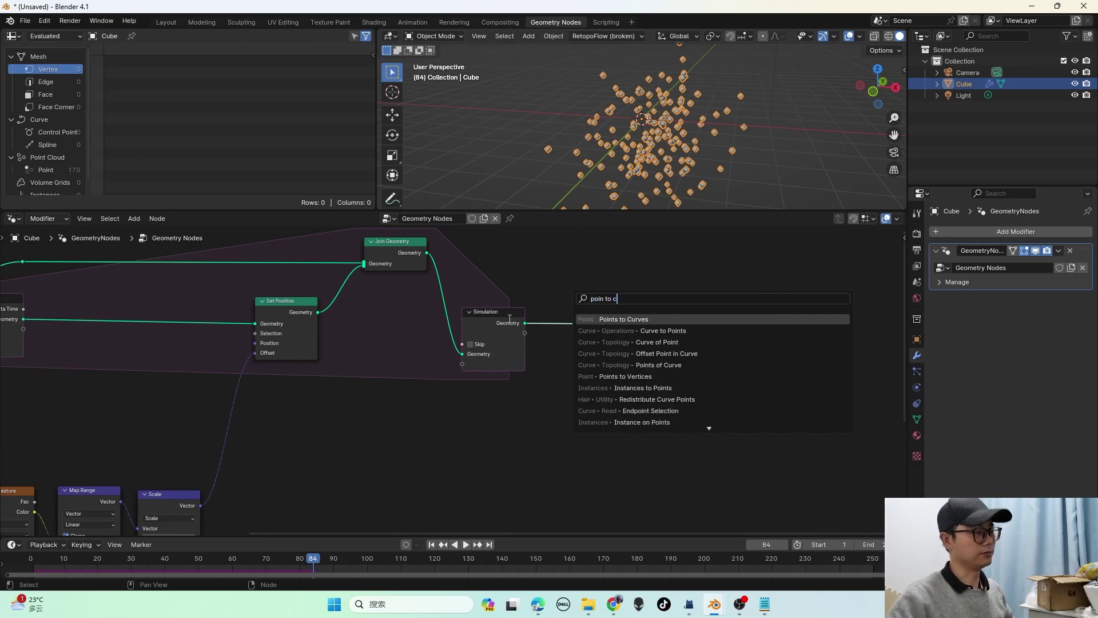
key("Return")
left_click(568, 304)
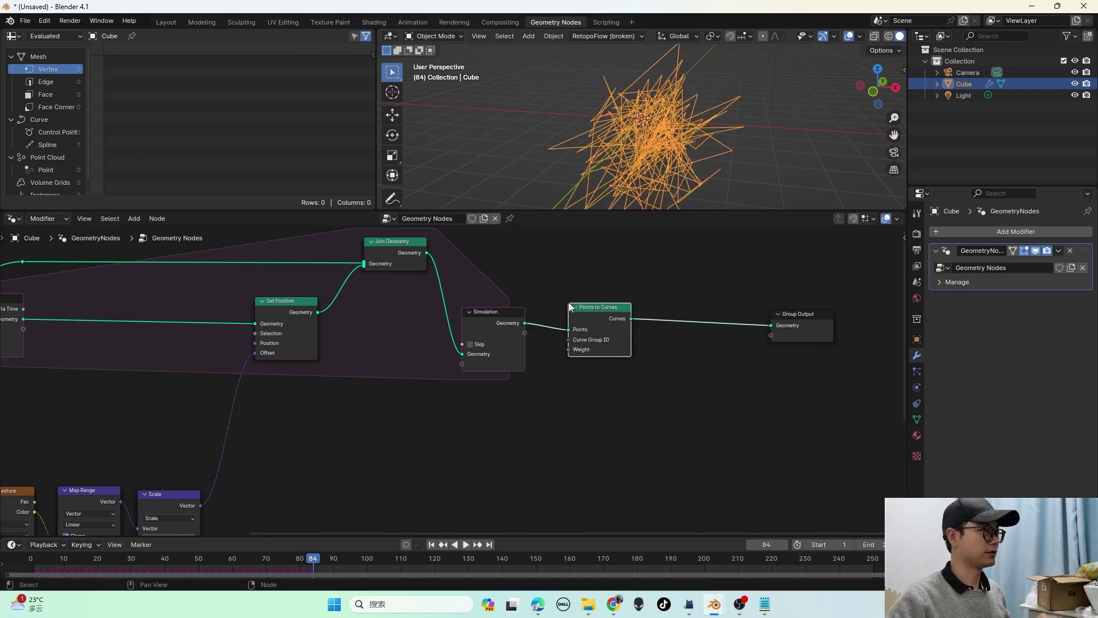
Step: Space out the Points to Curves and Set Position nodes, and select the Noise Texture, Map Range and Scale nodes below the simulation zone
scroll(590, 325, "up", 1)
left_click_drag(603, 303, 623, 302)
middle_click_drag(550, 319, 653, 315)
middle_click_drag(170, 326, 471, 330)
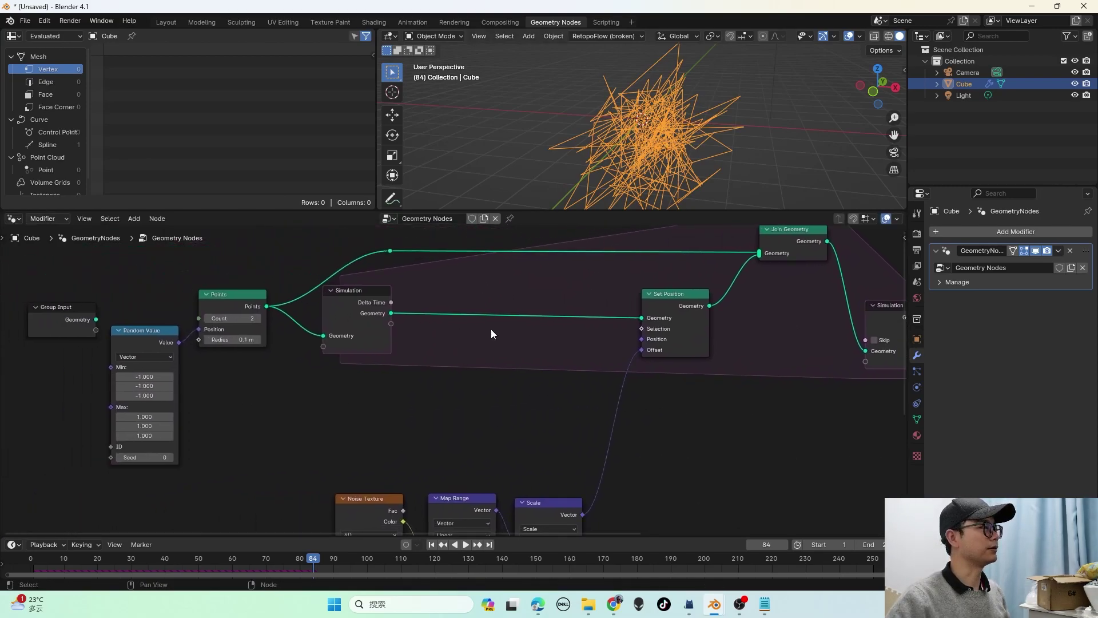
left_click_drag(675, 318, 642, 318)
scroll(635, 355, "down", 1)
middle_click_drag(635, 356, 467, 349)
left_click_drag(203, 433, 409, 524)
scroll(405, 499, "up", 1)
middle_click_drag(399, 477, 366, 450)
left_click_drag(365, 450, 259, 486)
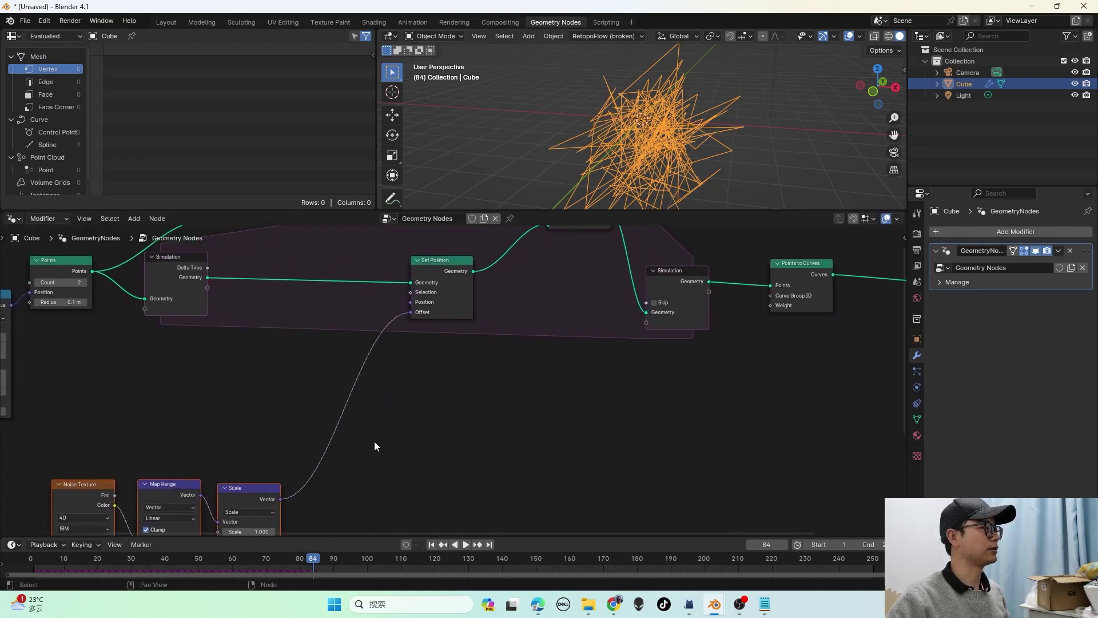
Step: Insert a Merge by Distance node between Set Position and Join Geometry inside the simulation zone
middle_click_drag(474, 338, 482, 359)
left_click_drag(460, 315, 441, 315)
key("shift+a")
left_click(473, 282)
type("mer")
key("Return")
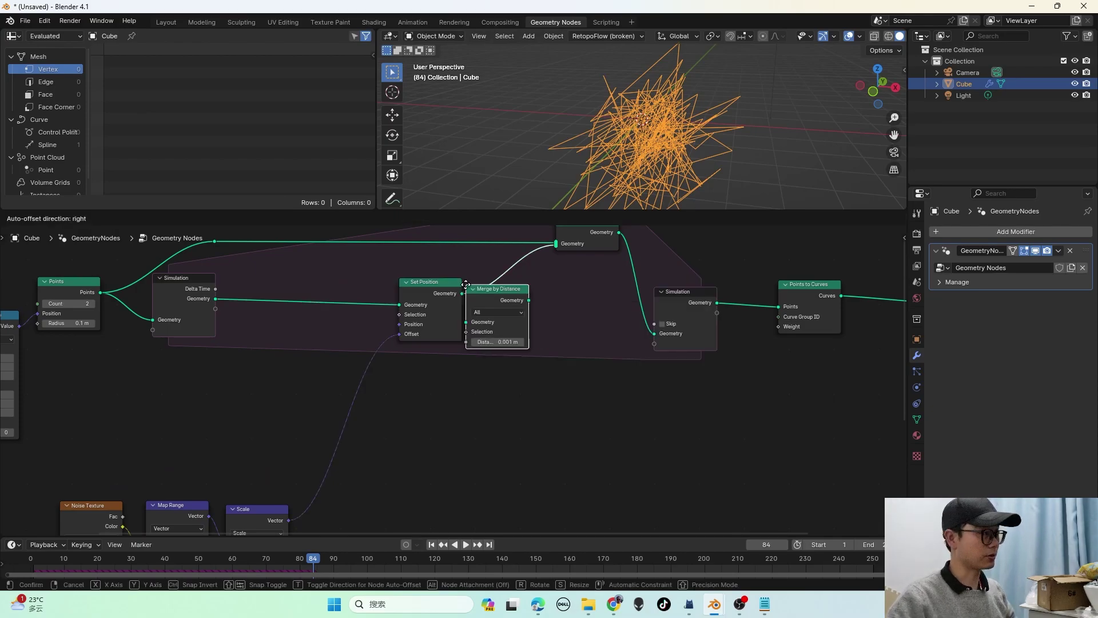
left_click(480, 272)
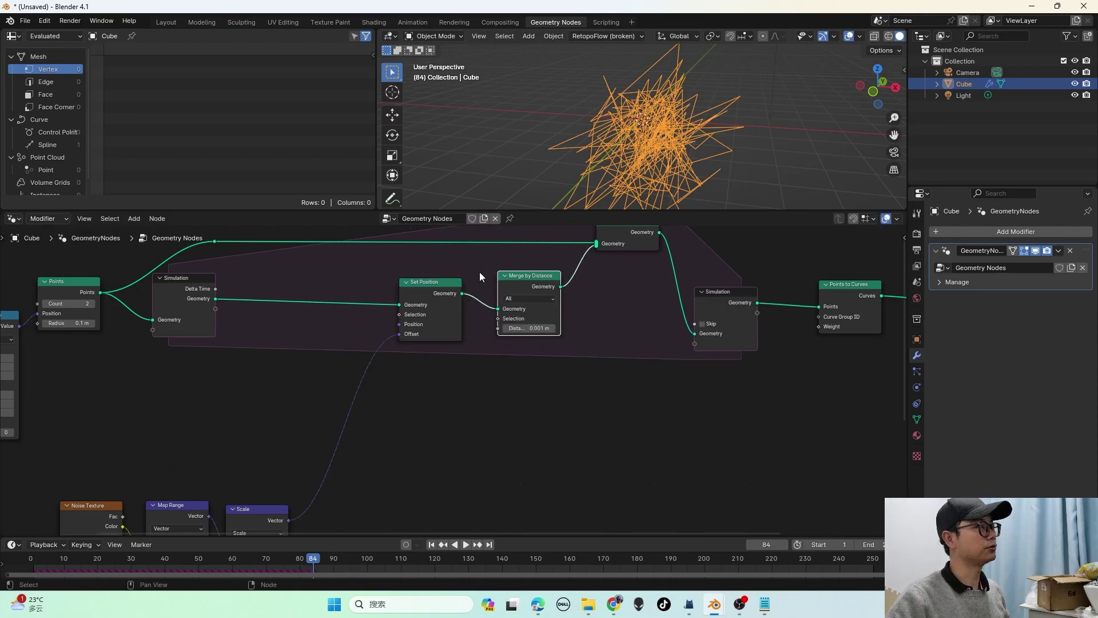
Step: Replay the simulation from near the start up to frame 68 and examine the curves from another angle
left_click(45, 558)
key("space")
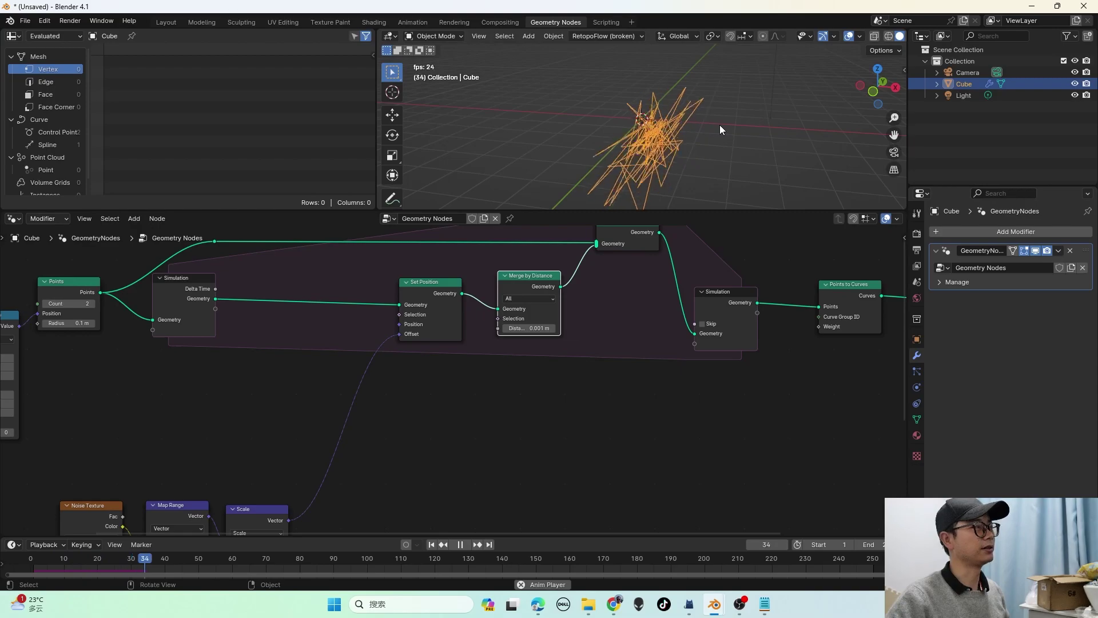
key("space")
middle_click_drag(424, 373, 519, 342)
scroll(471, 371, "down", 2)
left_click_drag(177, 436, 392, 491)
middle_click_drag(667, 163, 644, 165)
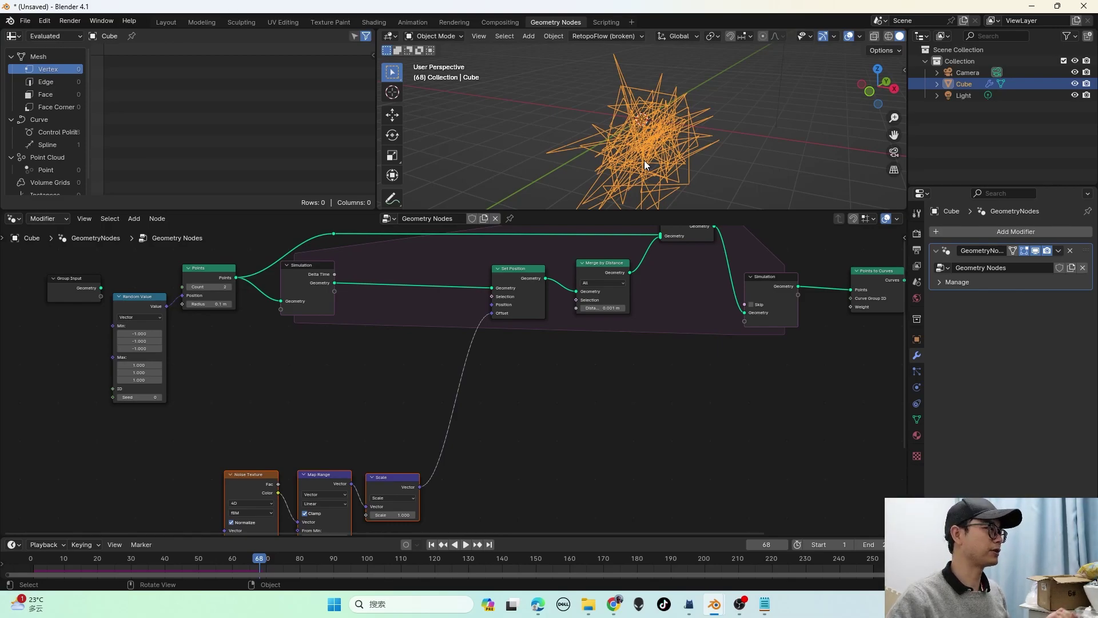
Step: Add a Switch node below the Set Position node, outside the simulation zone
scroll(458, 400, "up", 1)
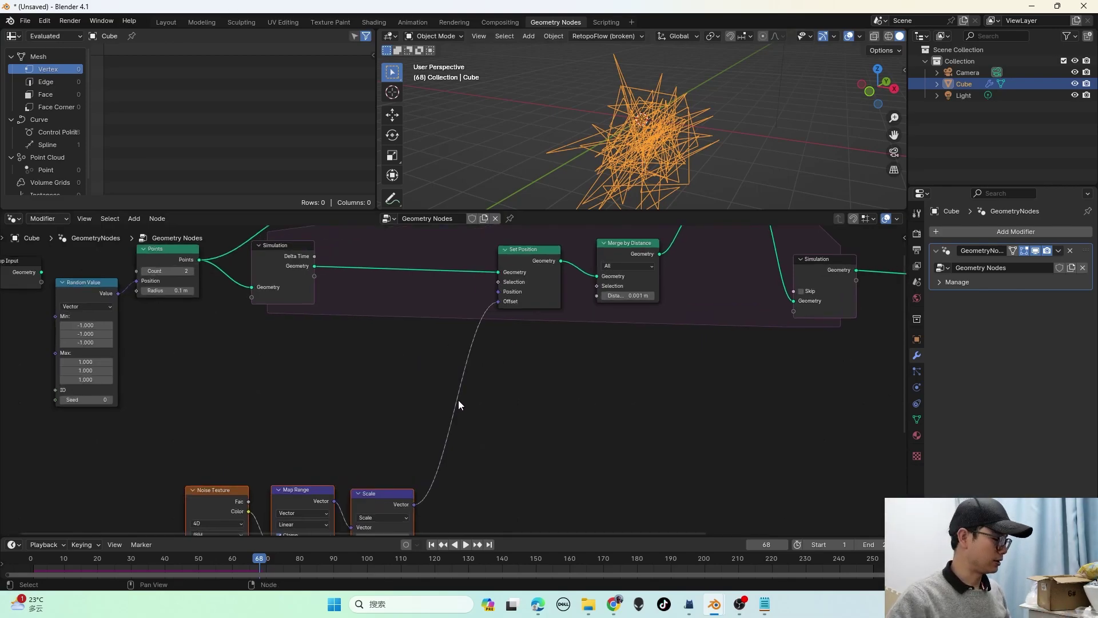
middle_click_drag(458, 400, 479, 384)
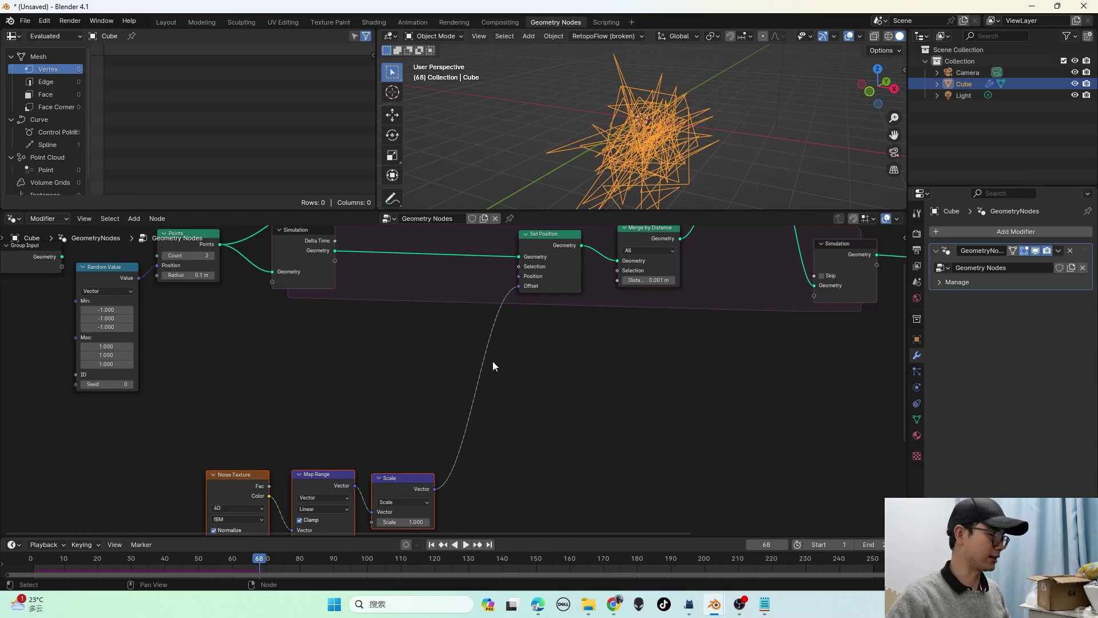
key("shift+a")
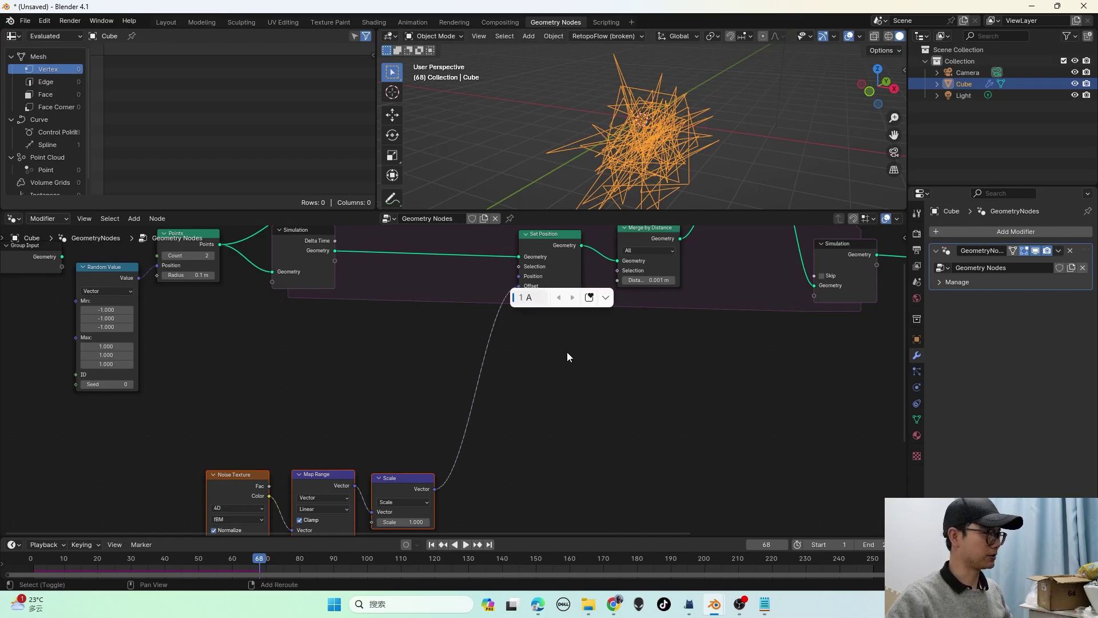
key("Escape")
key("shift+a")
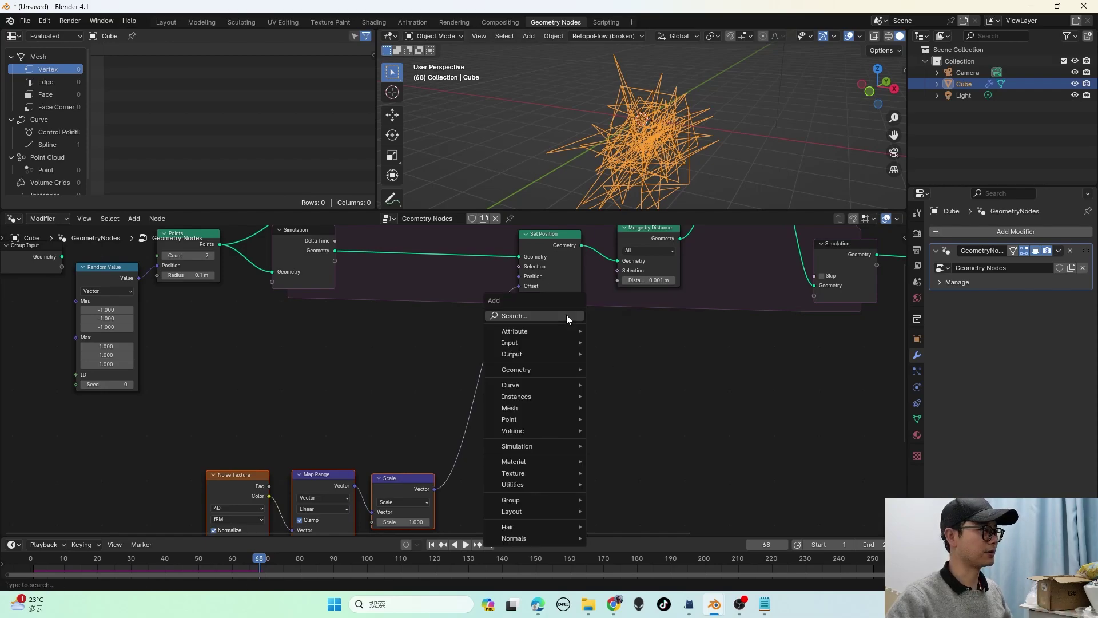
type("swi")
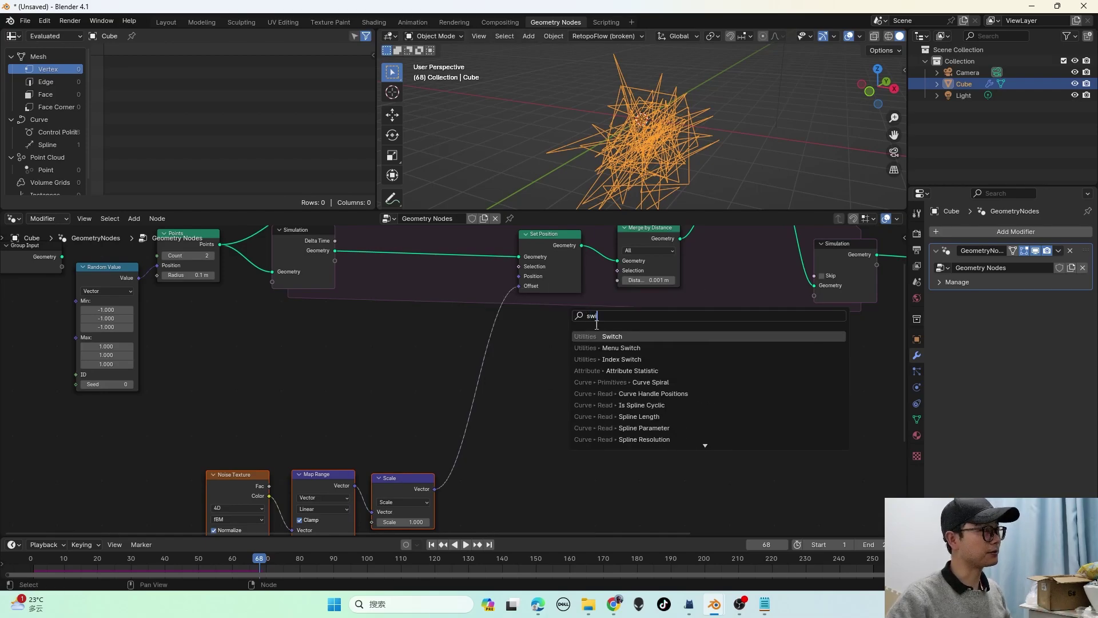
left_click(620, 337)
left_click(519, 368)
Step: Set the Switch node's input type to Vector
scroll(519, 369, "up", 1)
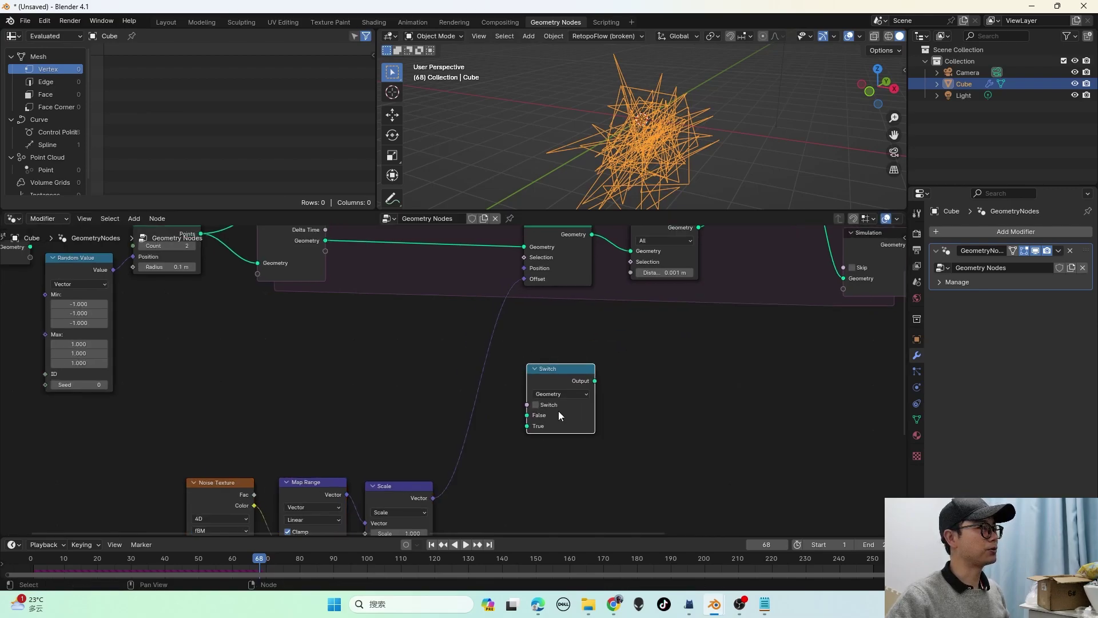
scroll(558, 406, "up", 1)
middle_click_drag(558, 401, 532, 373)
left_click(551, 372)
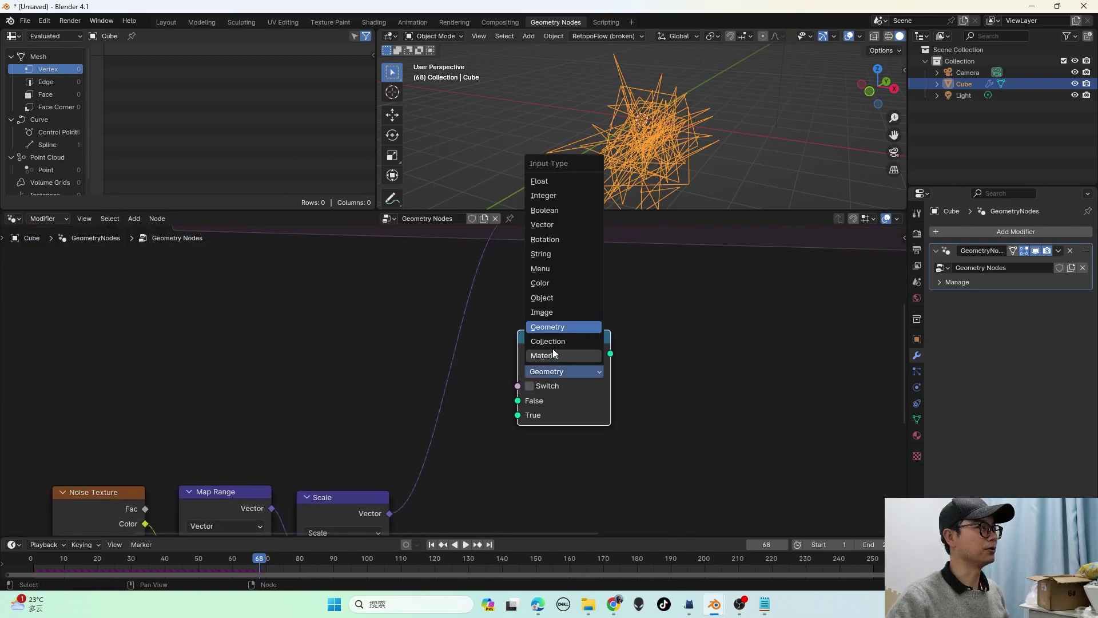
left_click(581, 375)
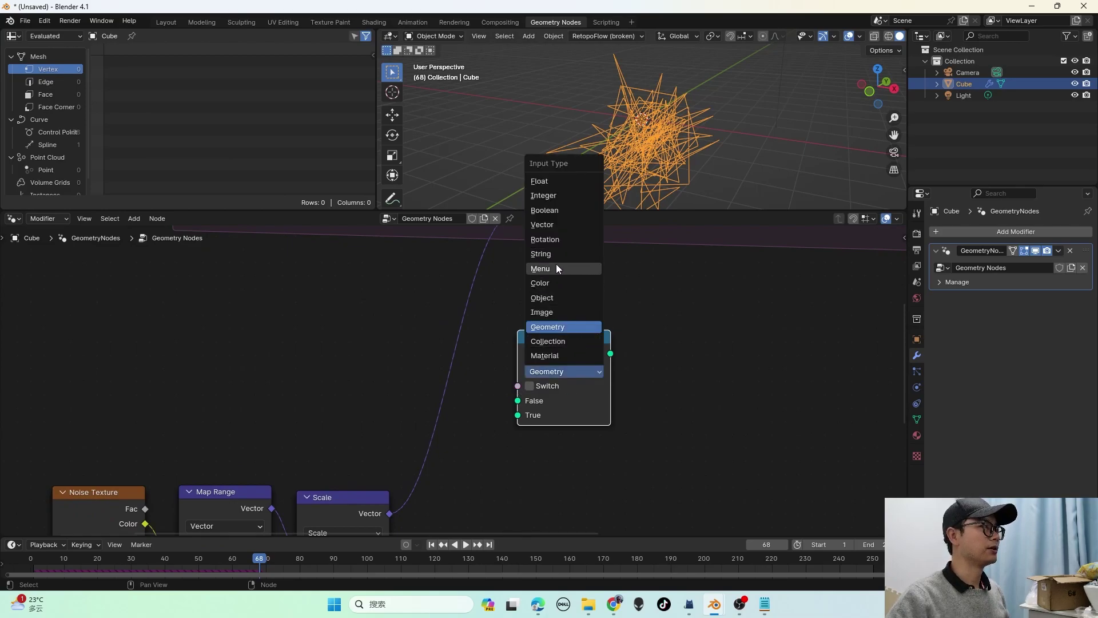
left_click(558, 223)
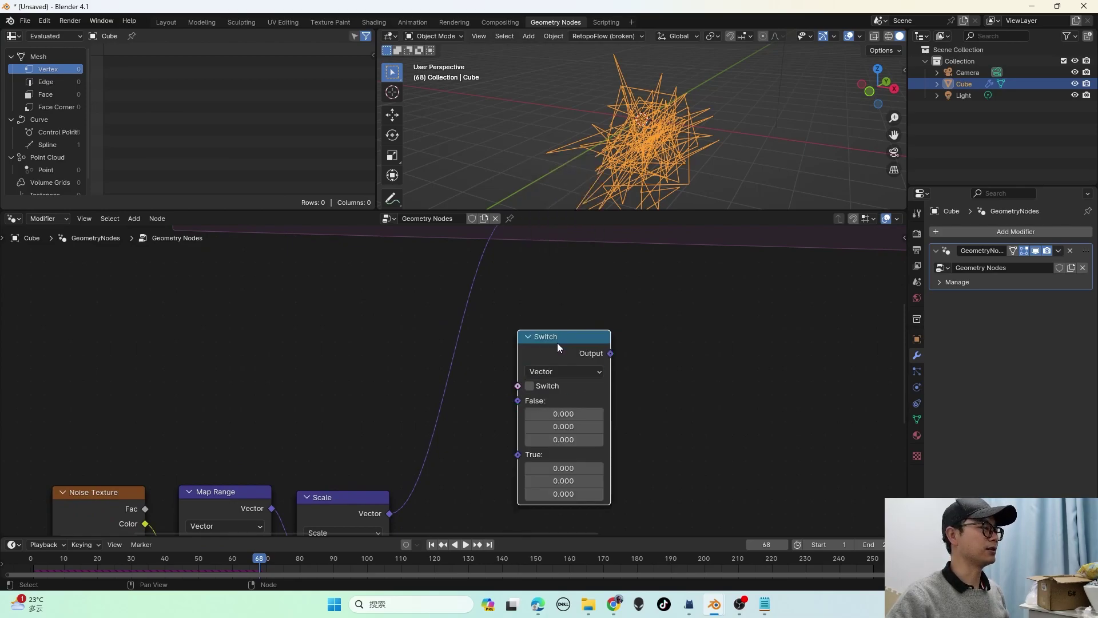
Step: Insert the Switch node between Scale and Set Position's Offset, with Scale feeding the True input
scroll(558, 343, "down", 1)
left_click_drag(557, 342, 425, 323)
left_click_drag(480, 370, 479, 421)
Step: Add a Scene Time node above the Noise Texture node, leaving space before the Switch node
middle_click_drag(477, 357, 487, 373)
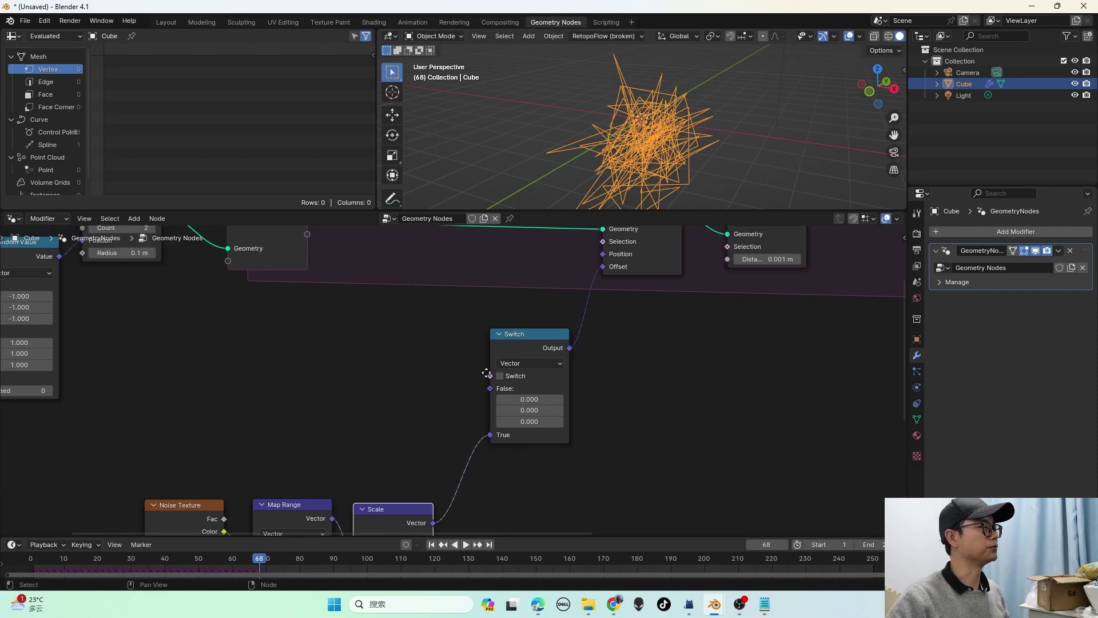
key("shift+a")
type("sce")
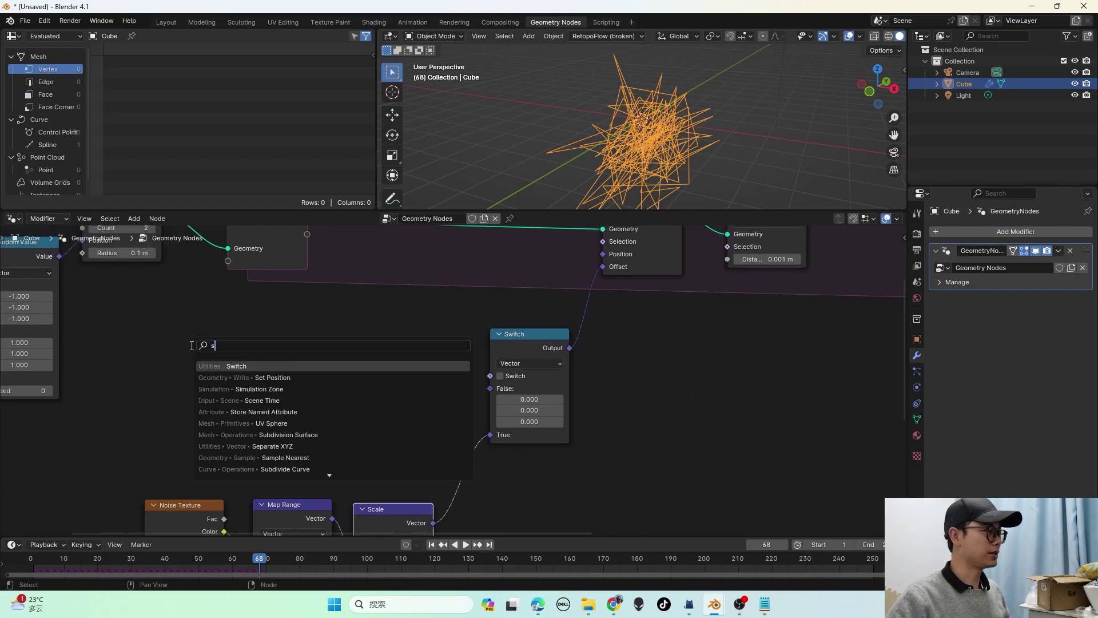
key("Return")
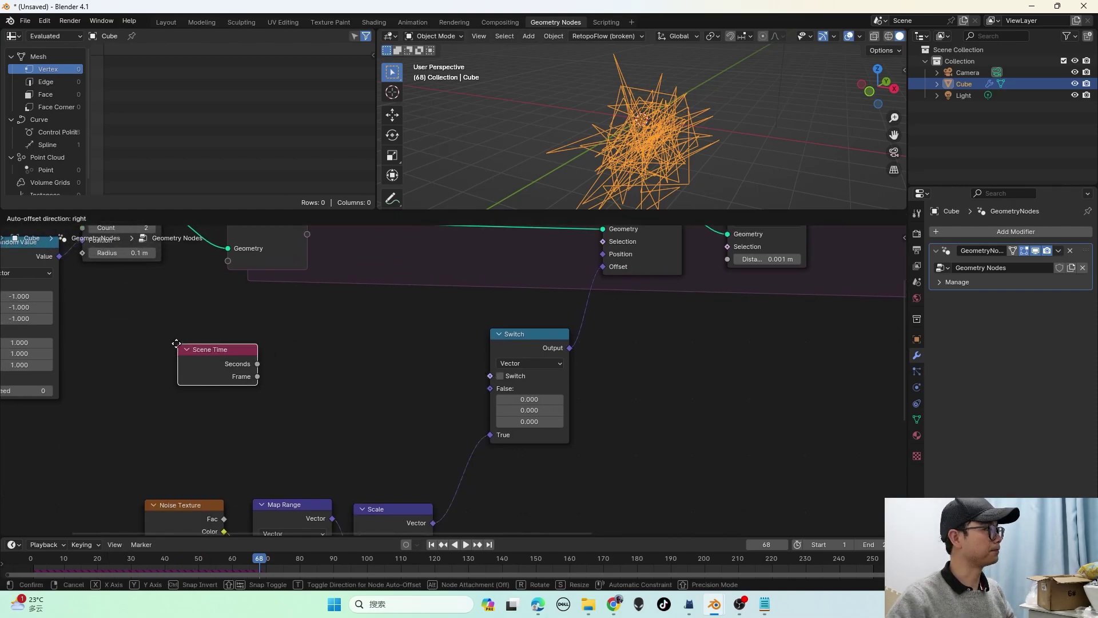
left_click(146, 348)
Step: Add a Math node fed by Scene Time's Frame output and set its operation to Wrap
left_click_drag(200, 364, 245, 382)
type("math")
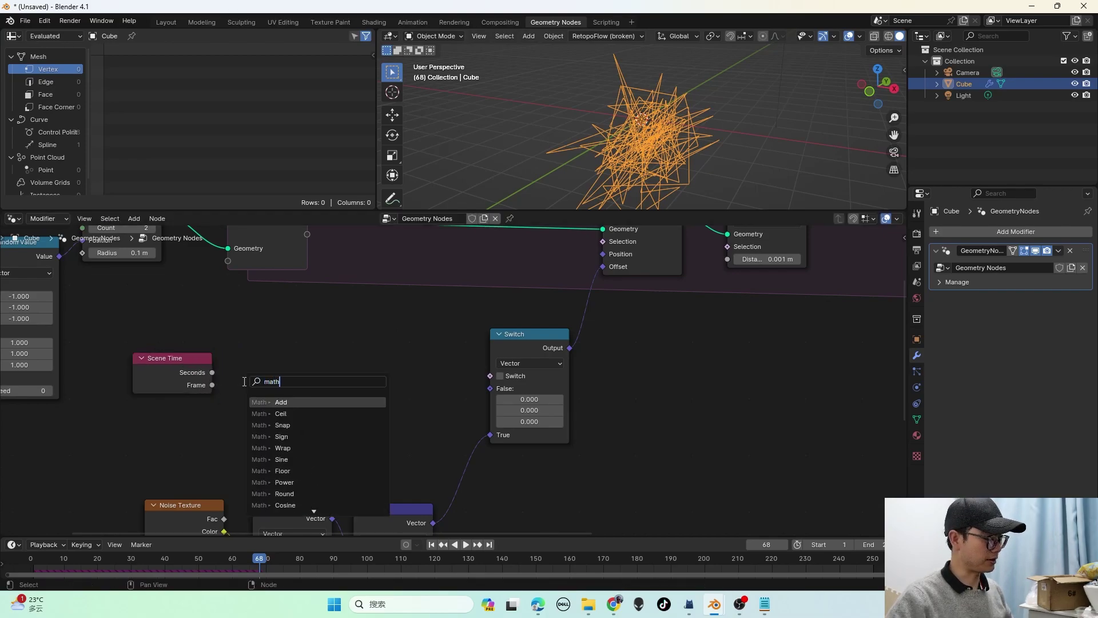
key("Return")
left_click(269, 367)
left_click(271, 373)
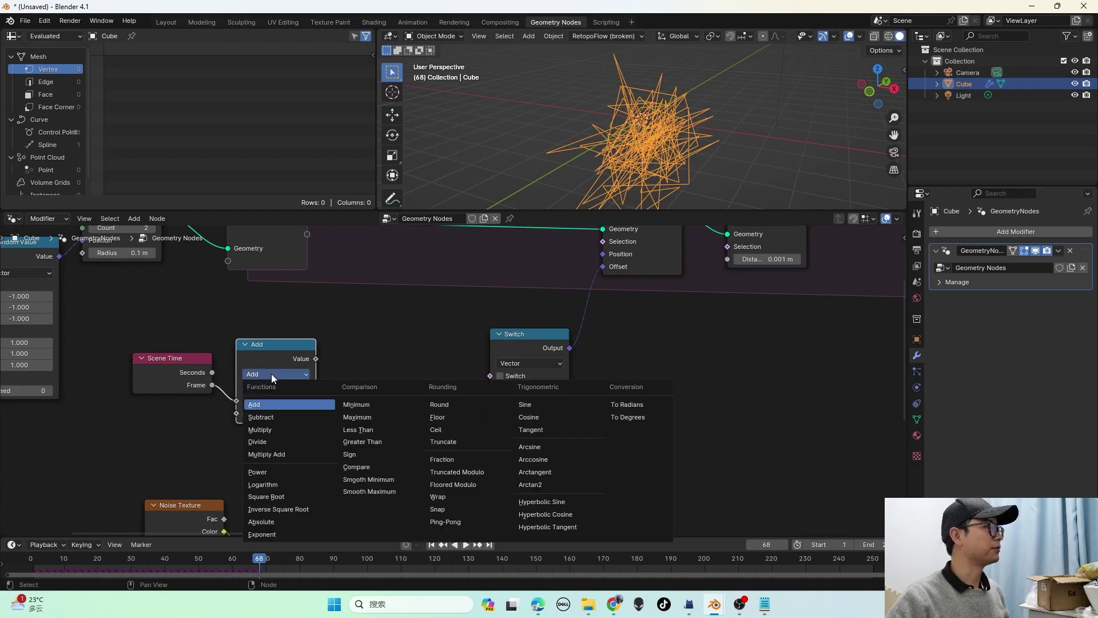
left_click(465, 495)
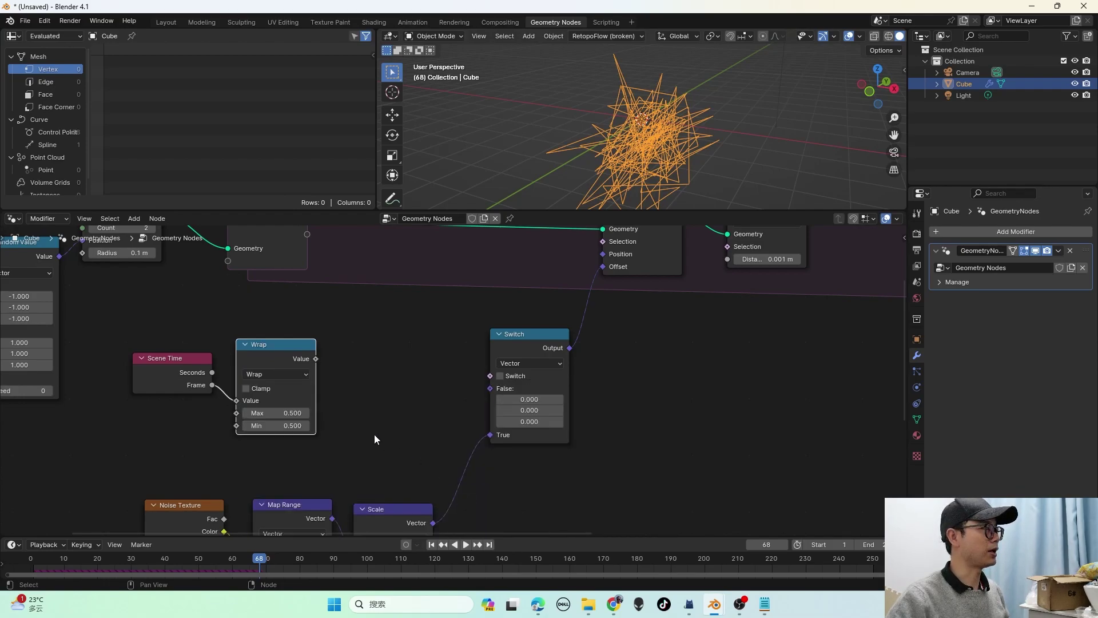
Step: Set the Wrap node's Max to 20 and Min to 0
left_click(297, 417)
type("20")
left_click(318, 433)
left_click(294, 425)
type("0")
left_click(325, 395)
Step: Add a Compare node after Wrap, set its type to Integer, and connect Wrap's Value to its A input
left_click_drag(315, 359, 342, 358)
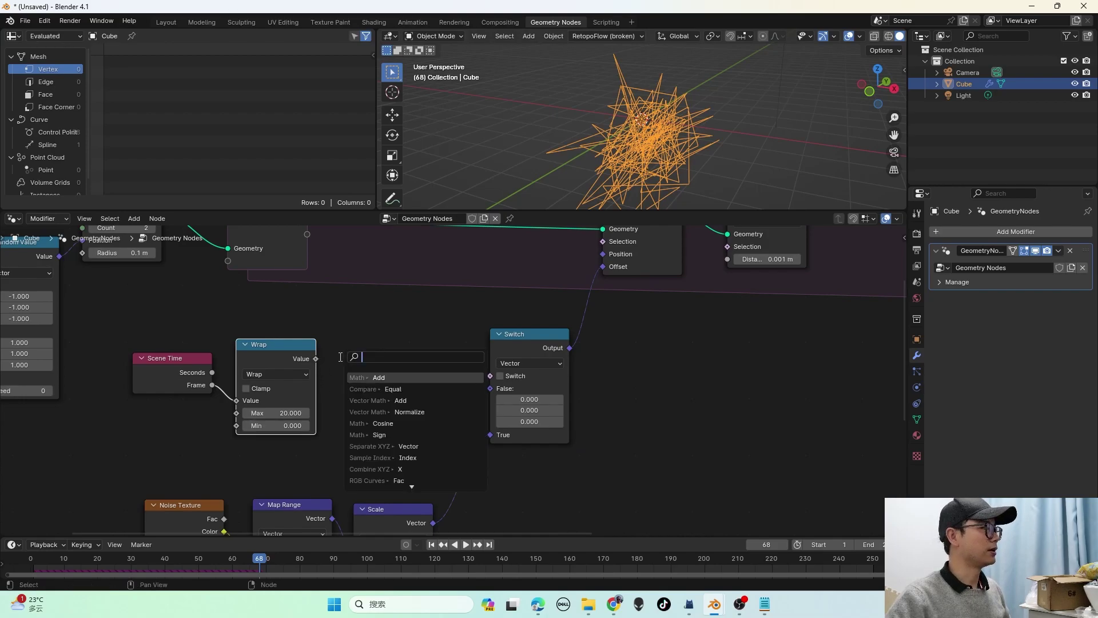
type("comp")
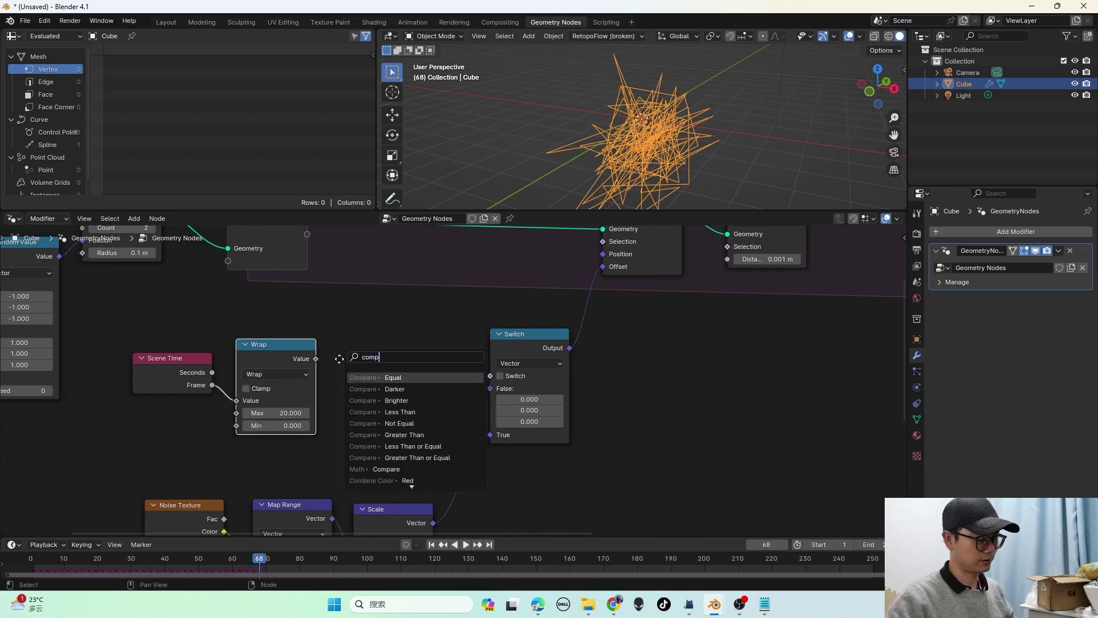
key("Return")
left_click(334, 344)
left_click(369, 367)
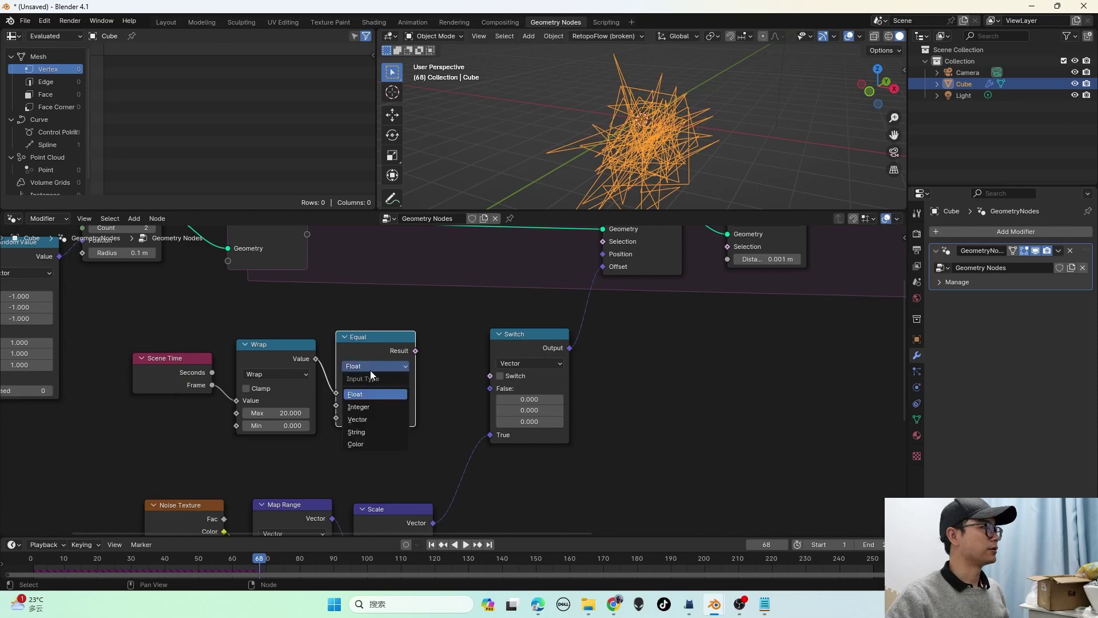
left_click(370, 408)
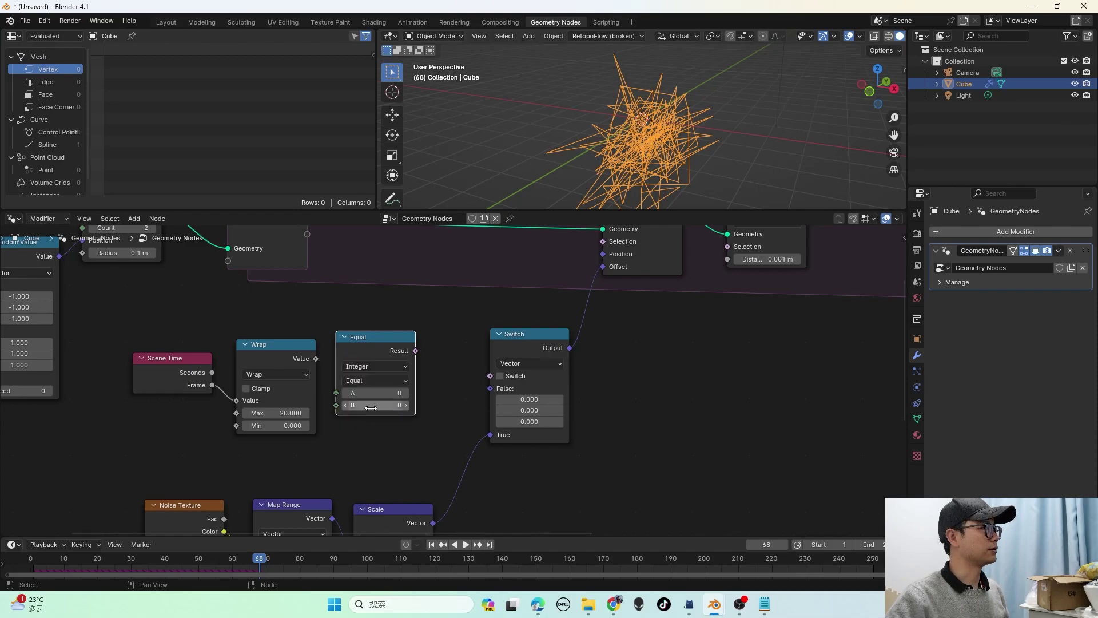
left_click_drag(315, 358, 361, 382)
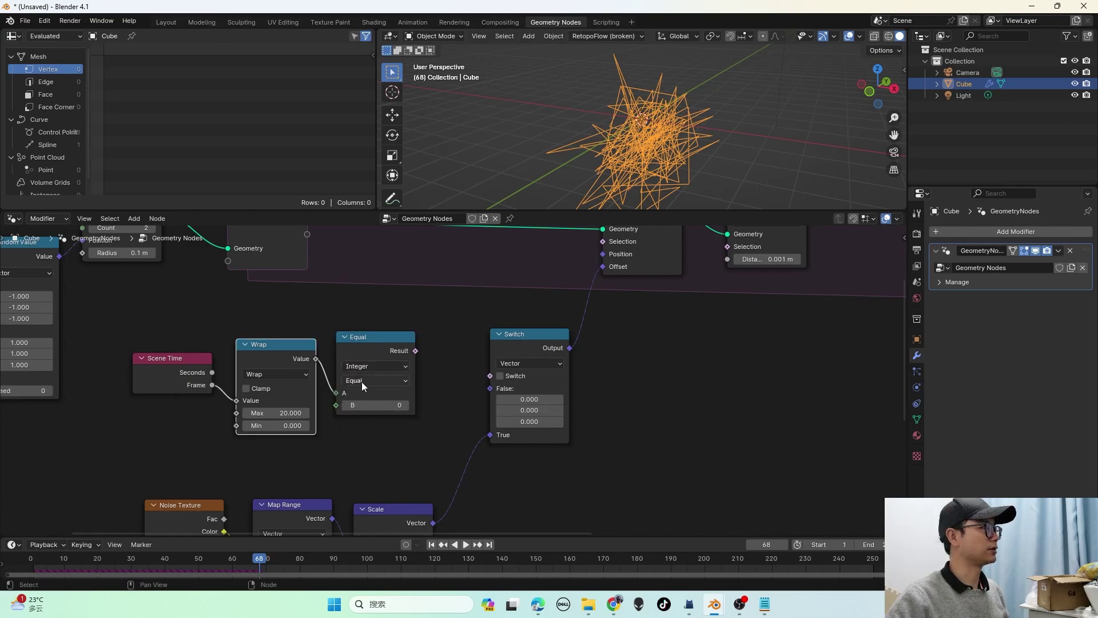
Step: Set the Compare node's operation to Greater Than and line it up with the Wrap node
scroll(363, 381, "up", 1)
left_click(365, 380)
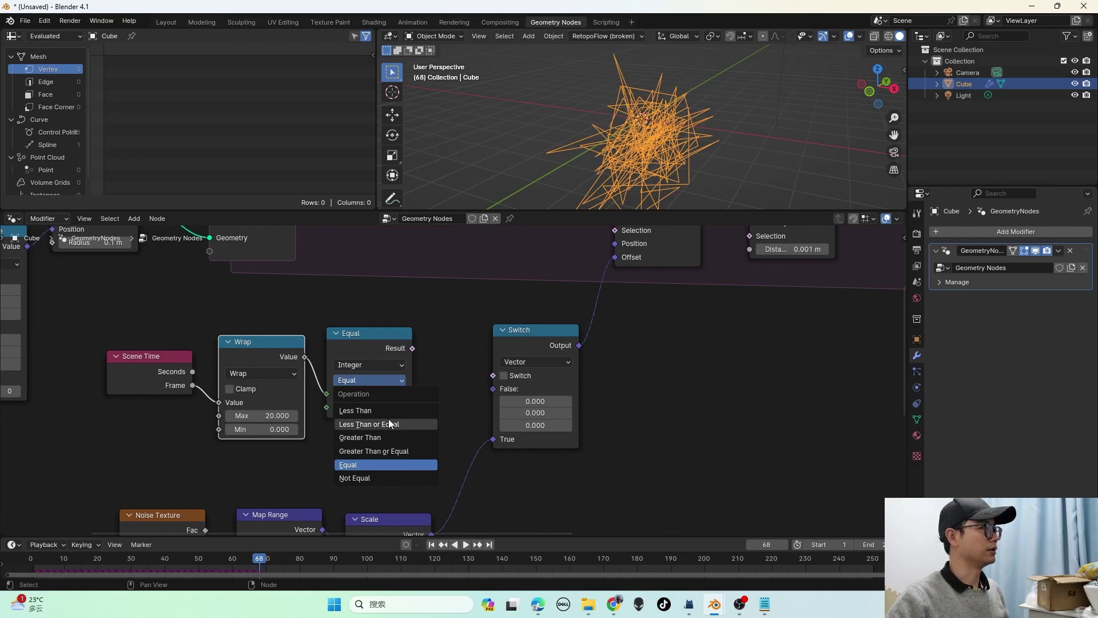
left_click(386, 438)
left_click_drag(341, 349, 339, 372)
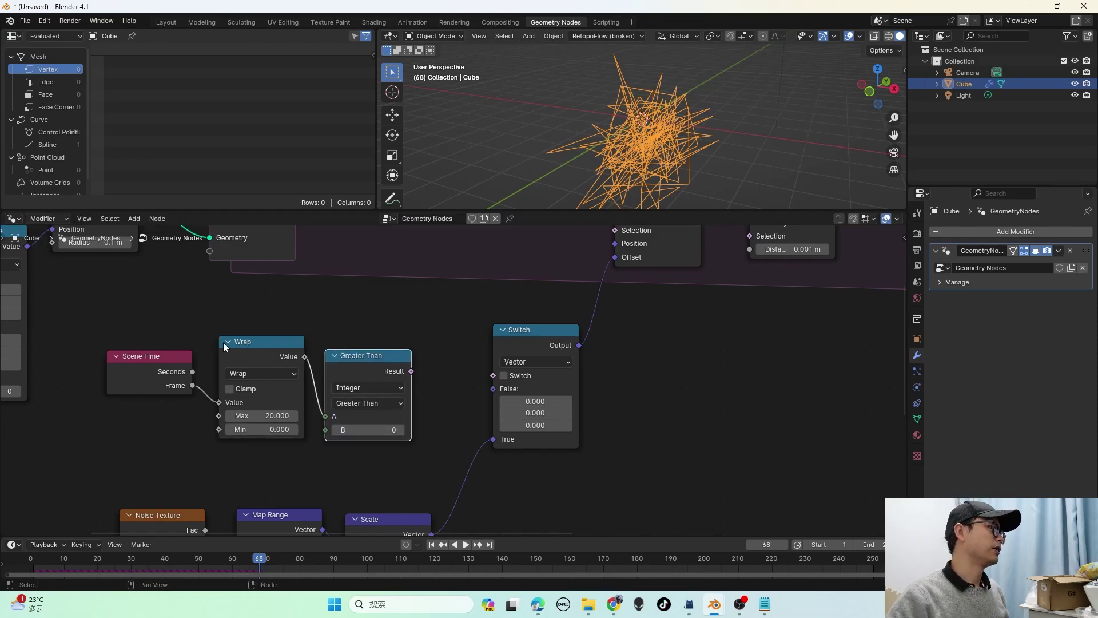
left_click_drag(95, 314, 427, 466)
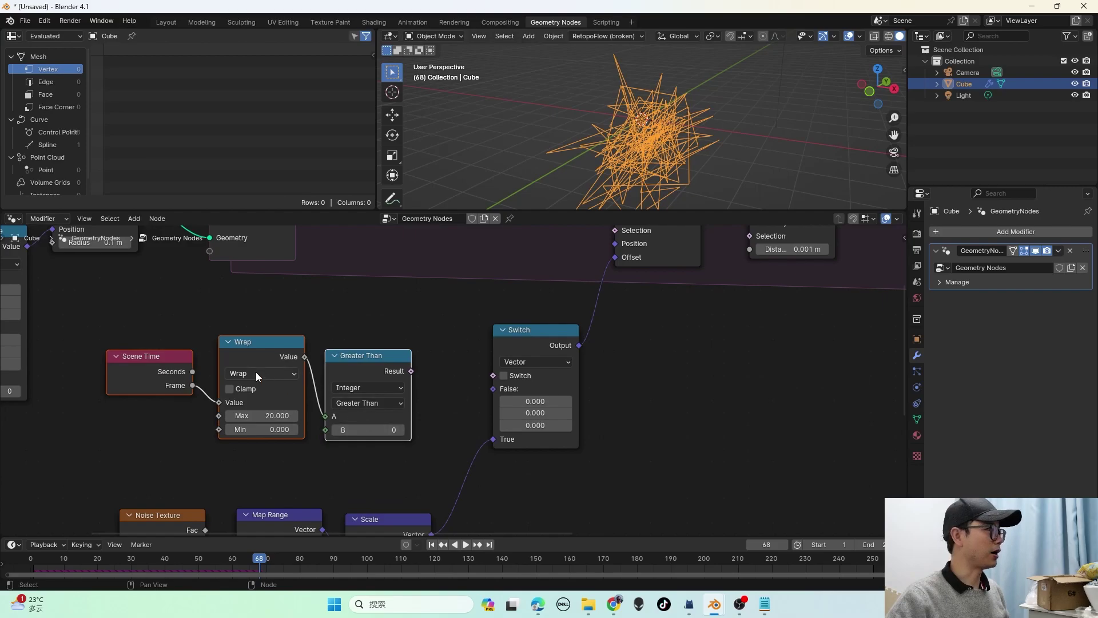
left_click_drag(257, 348, 250, 362)
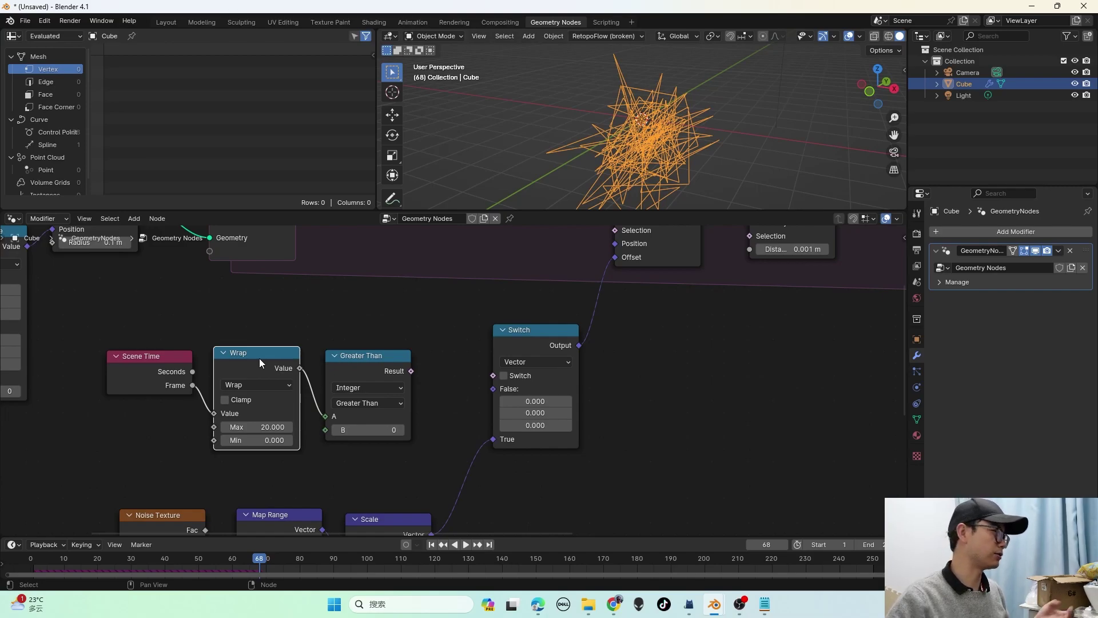
Step: Connect the Greater Than result to the Switch node's Switch input and set the comparison's B value to 15
middle_click_drag(342, 379, 338, 372)
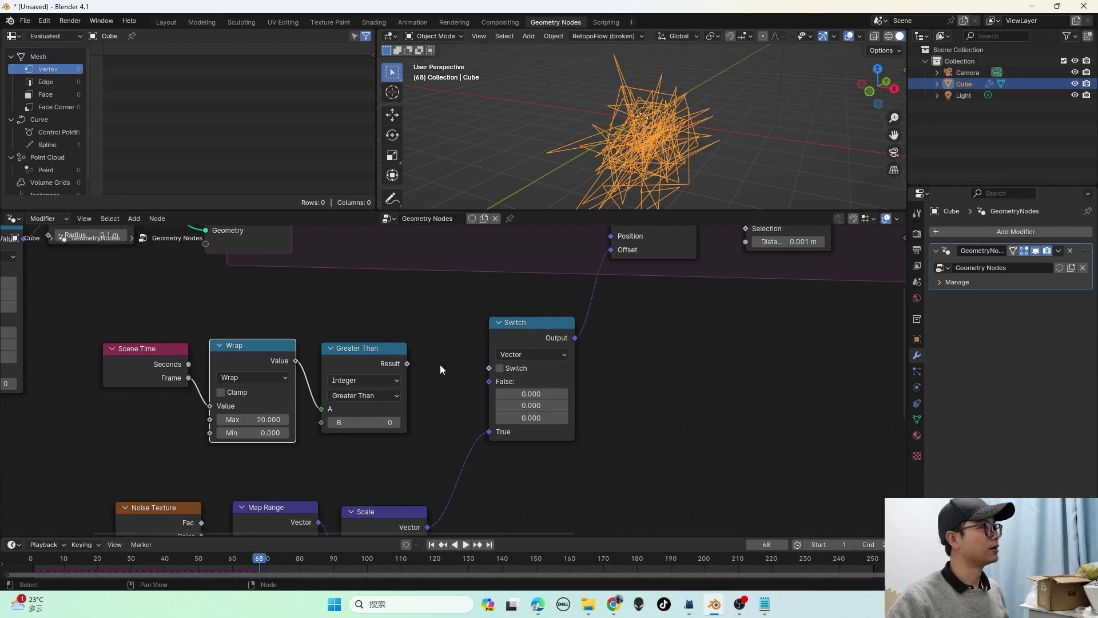
left_click_drag(409, 364, 480, 370)
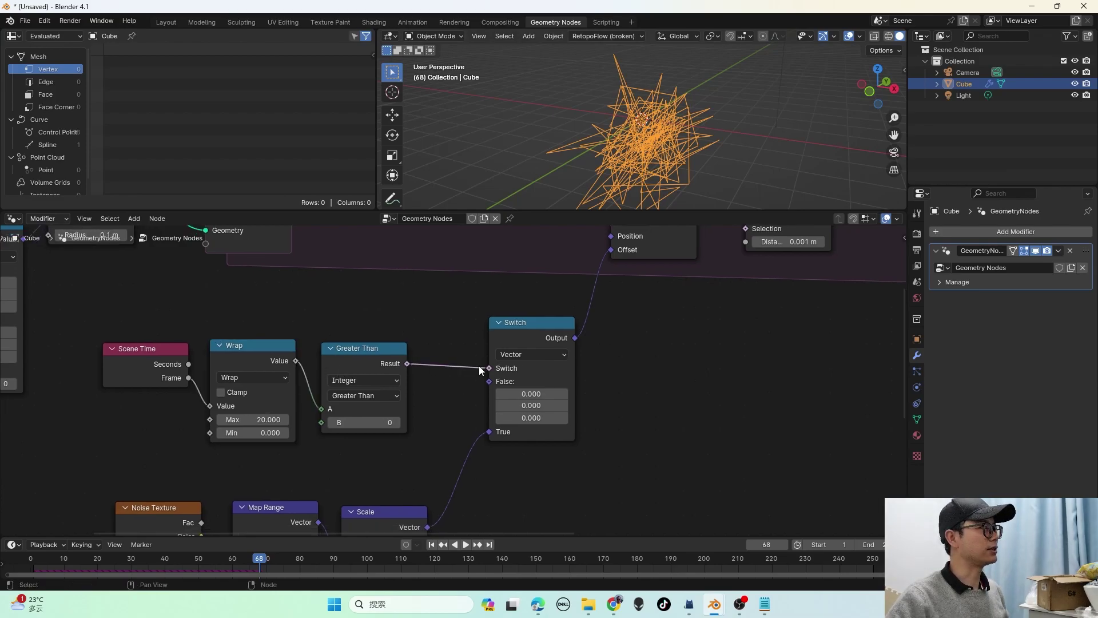
left_click(374, 422)
type("15")
key("Return")
Step: Replay the simulation from the start up to frame 223 and examine the resulting curves from another angle
scroll(440, 429, "down", 1)
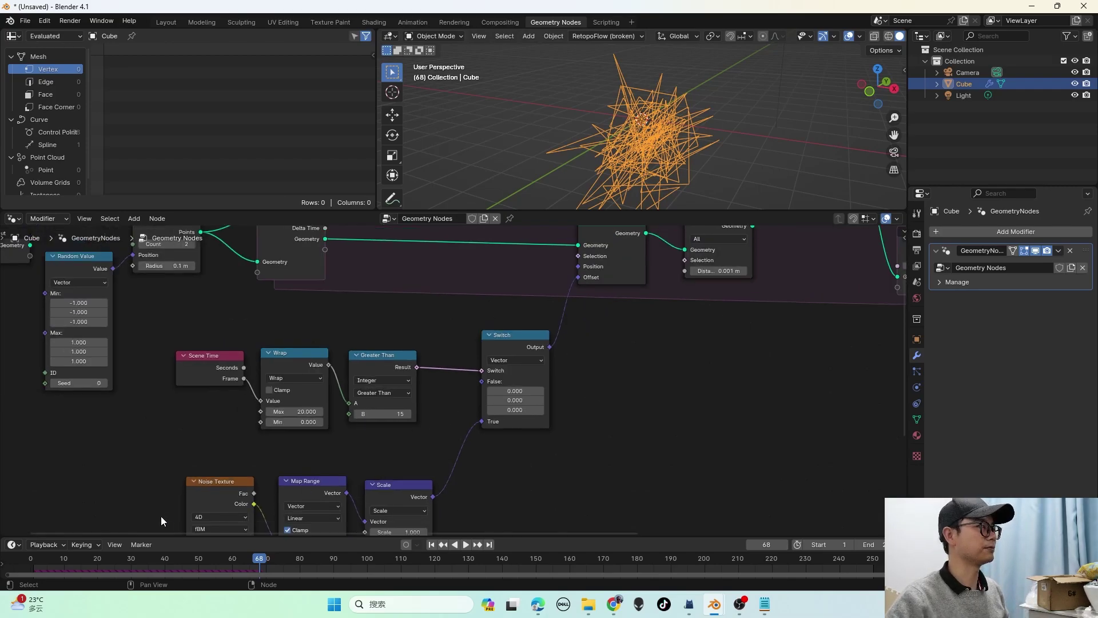
left_click(31, 562)
key("space")
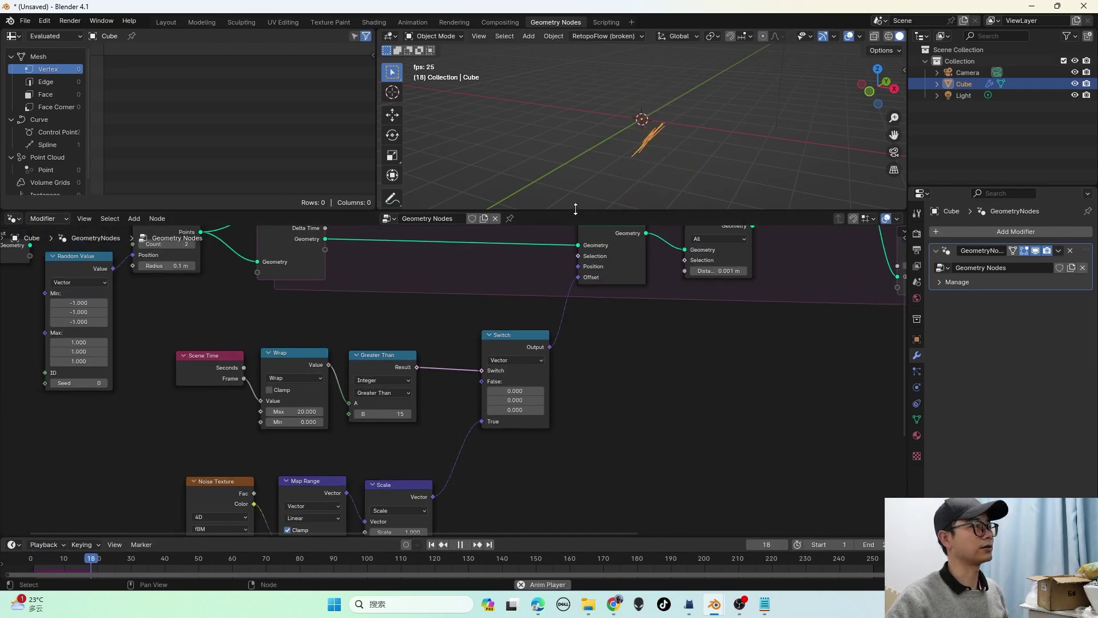
middle_click_drag(679, 169, 646, 159)
key("space")
Step: Save the project as test.simulation.blend in the "explaination of simulation node" folder
scroll(500, 342, "down", 3)
key("ctrl+s")
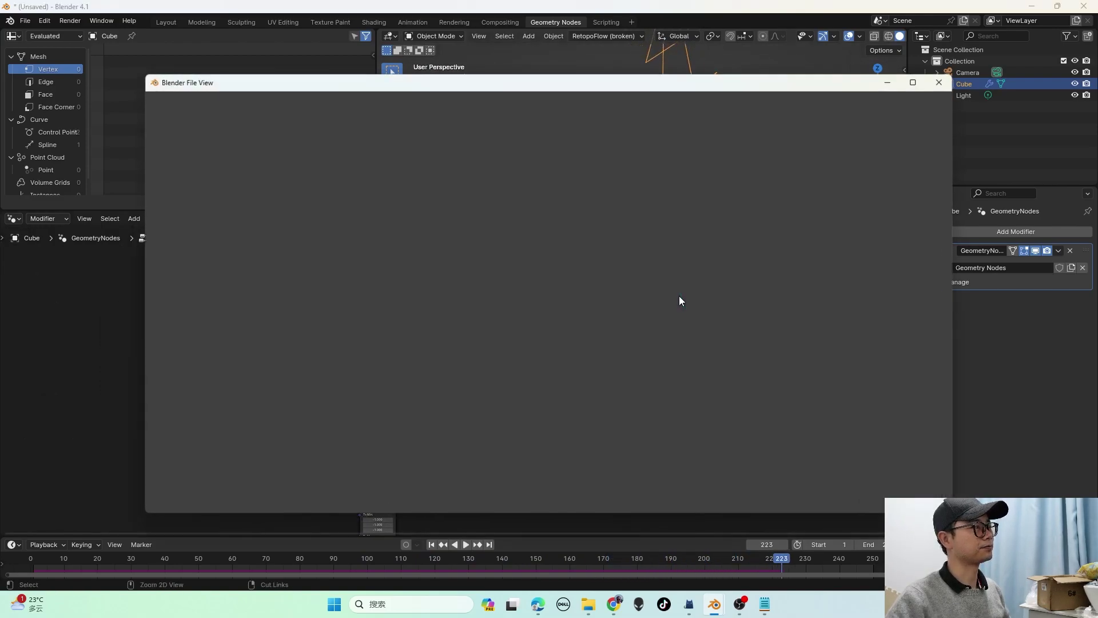
left_click(741, 184)
left_click(811, 502)
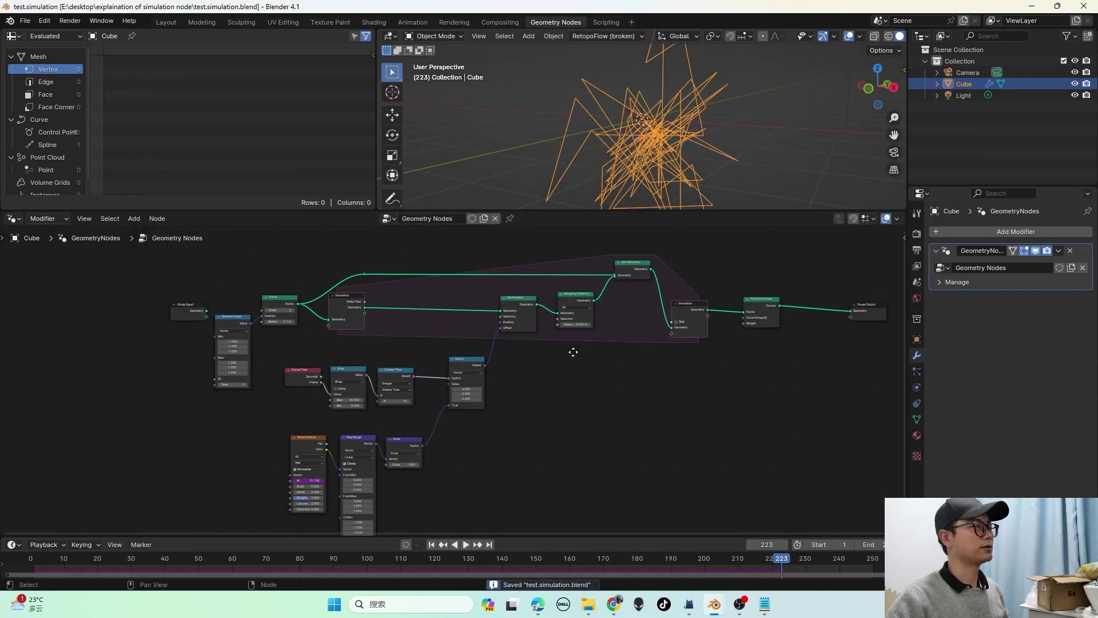
Step: Insert a Set Spline Type node between Points to Curves and Group Output and set its type to NURBS
scroll(489, 356, "up", 4)
middle_click_drag(527, 336, 586, 373)
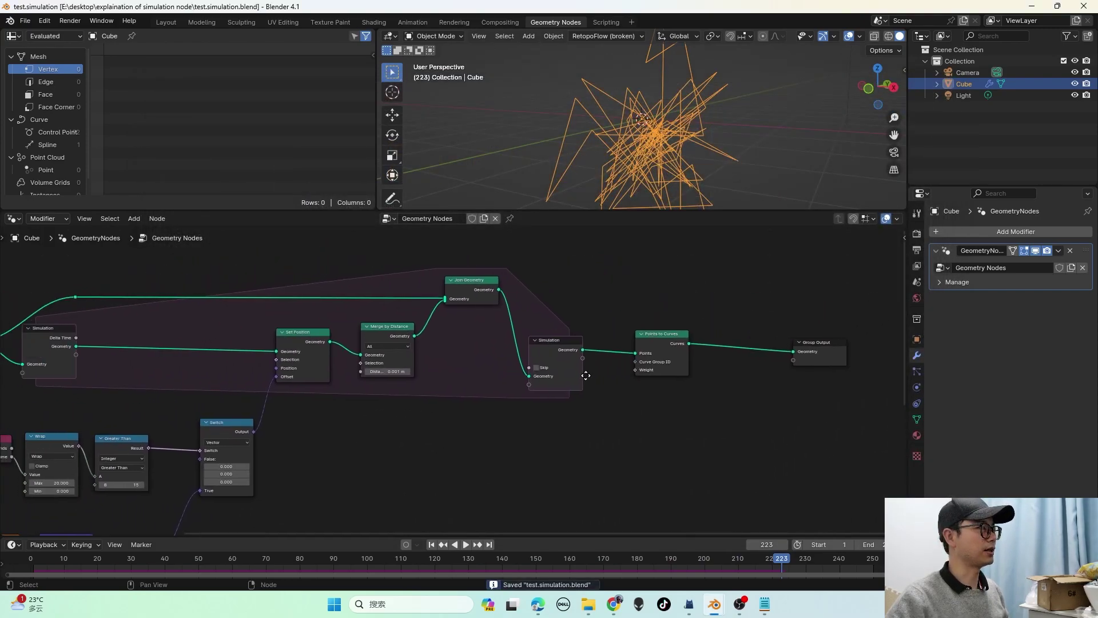
middle_click_drag(340, 398, 443, 375)
scroll(436, 381, "up", 3)
middle_click_drag(664, 358, 294, 413)
scroll(469, 385, "up", 2)
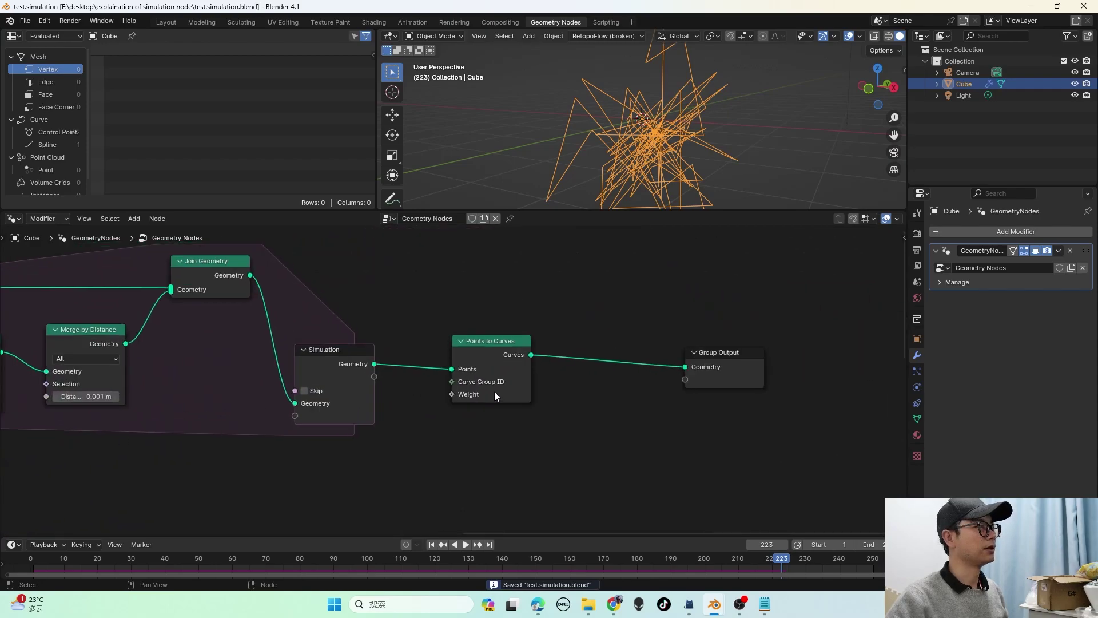
middle_click_drag(627, 375, 431, 385)
left_click_drag(498, 380, 696, 380)
key("shift+a")
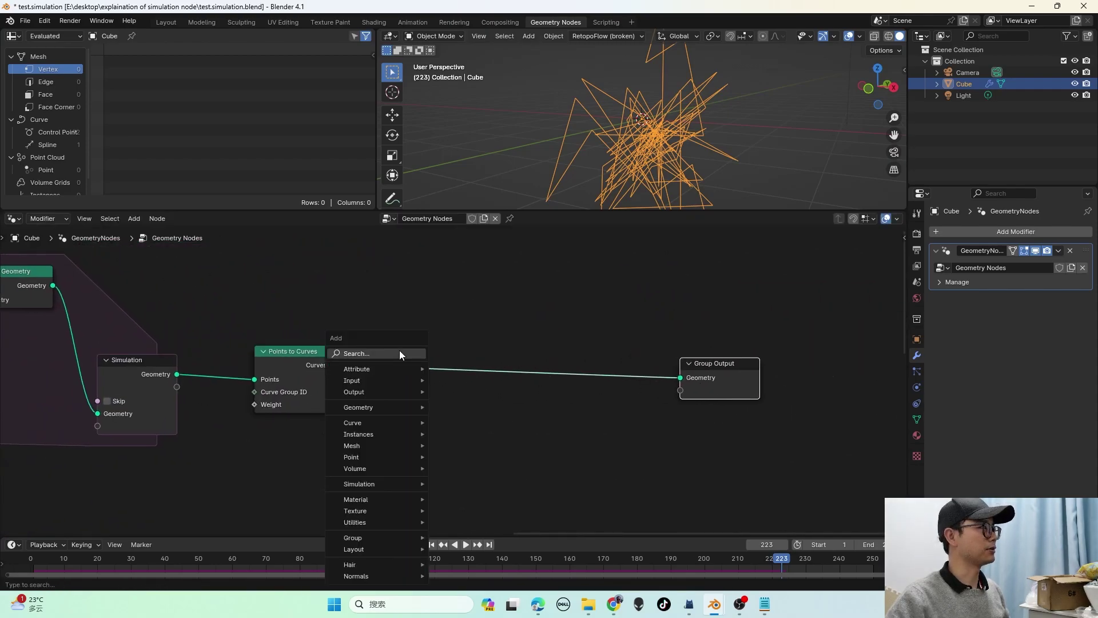
type("set spl")
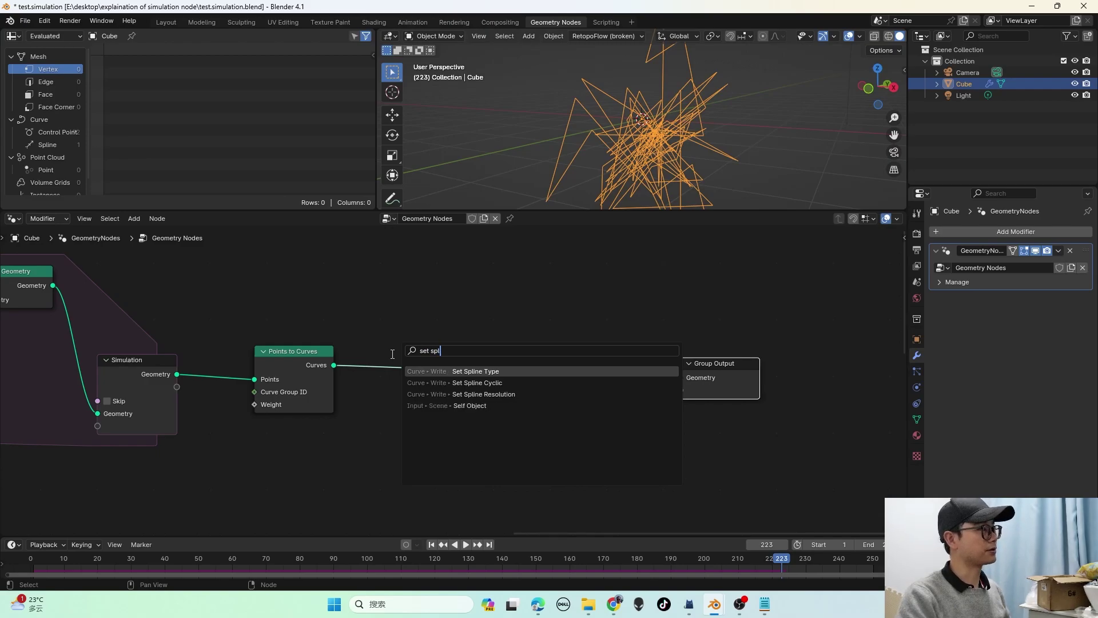
left_click(423, 339)
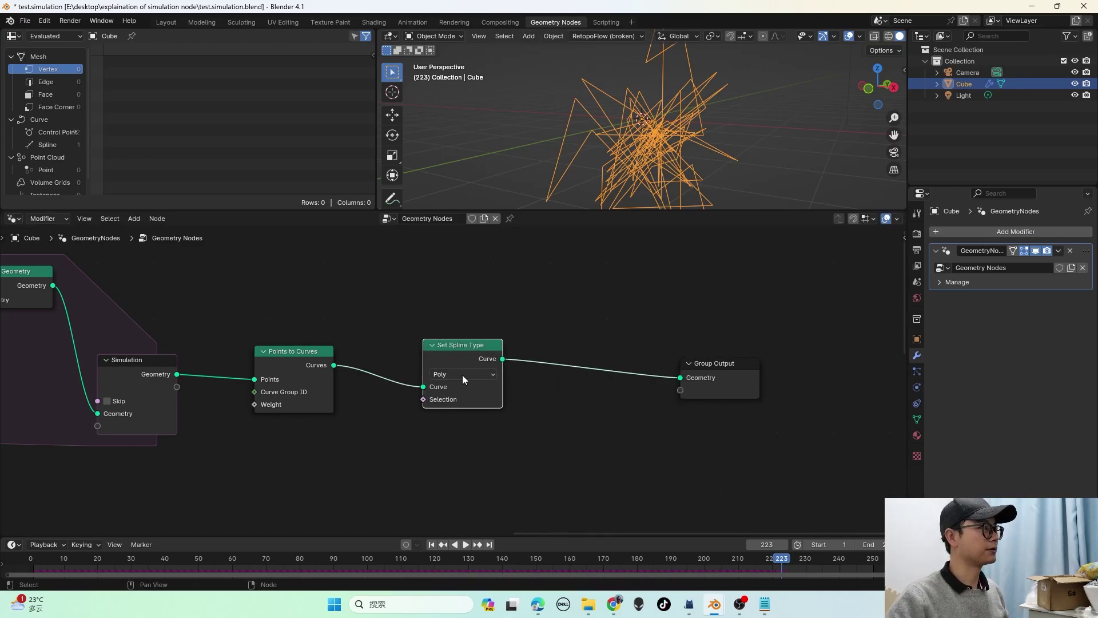
left_click(459, 374)
left_click(464, 440)
Step: Replay the simulation from frame 0 up to frame 153 and save the file
middle_click_drag(654, 145, 574, 143)
left_click(34, 553)
key("space")
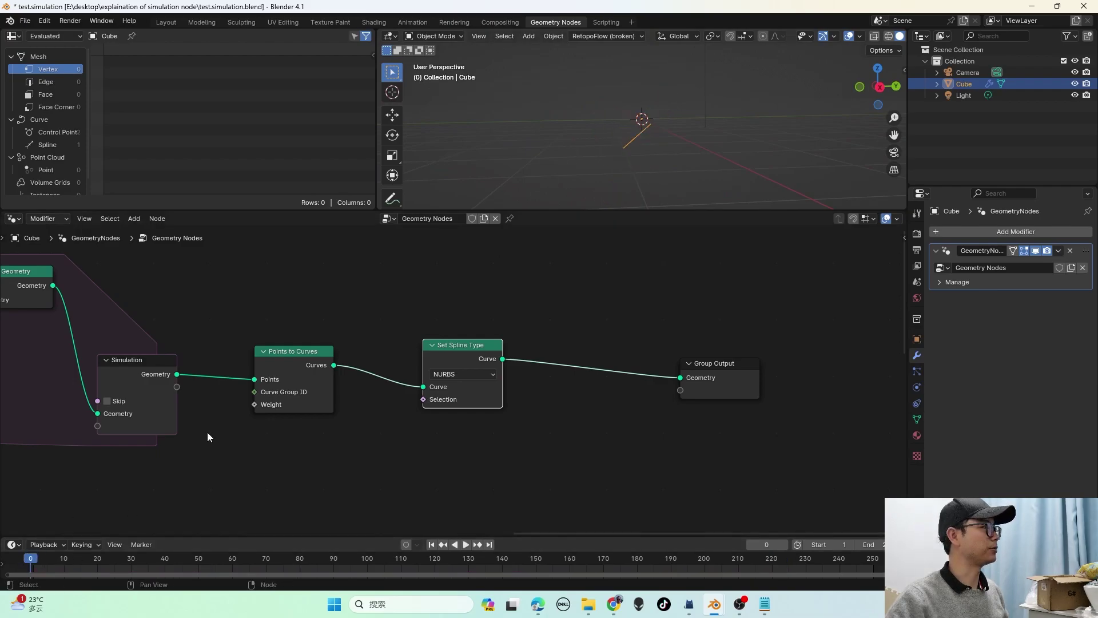
middle_click_drag(624, 149, 654, 52)
middle_click_drag(664, 149, 662, 103)
key("space")
key("ctrl+s")
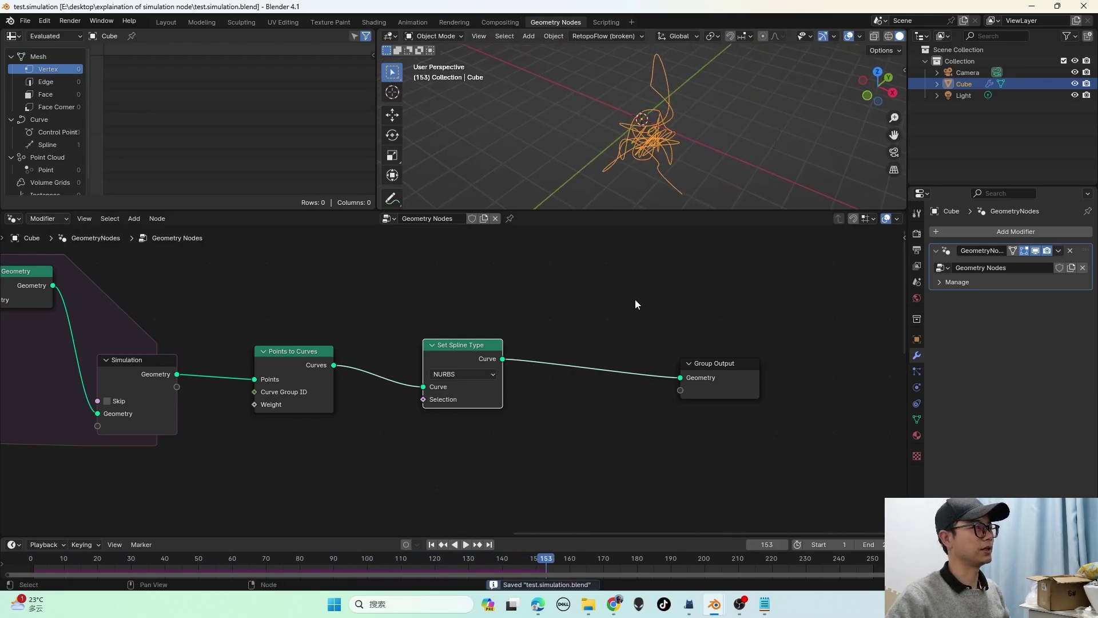
Step: Move Group Output farther from Set Spline Type and examine the smoothed curves from other angles
left_click_drag(694, 365, 767, 364)
middle_click_drag(658, 166, 625, 115)
scroll(659, 121, "up", 2)
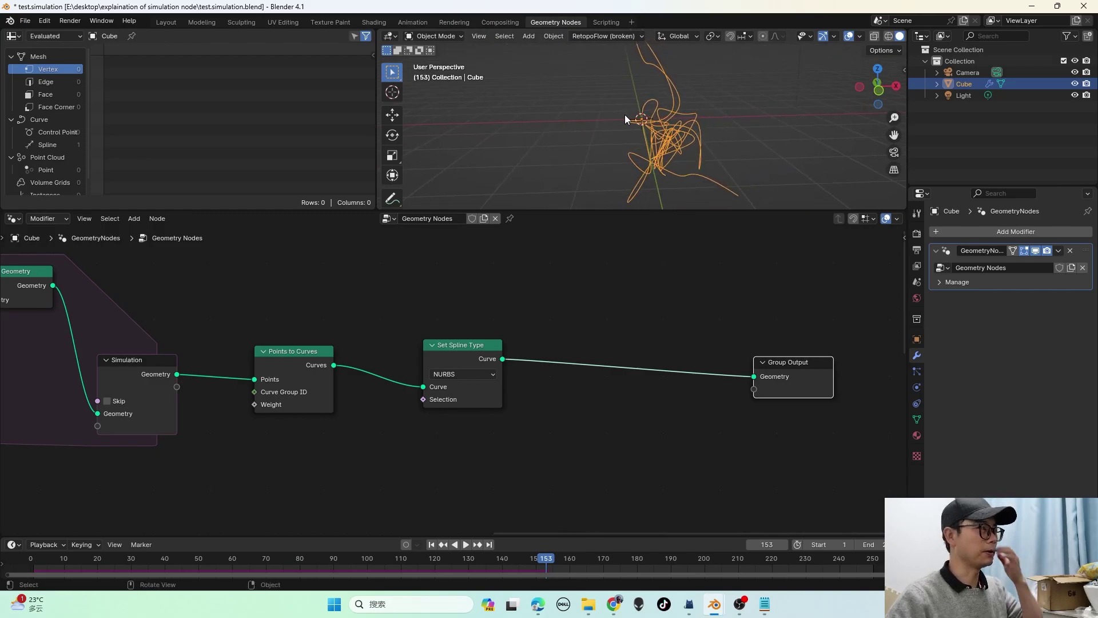
mouse_move(676, 145)
middle_mouse_down()
mouse_move(672, 123)
mouse_move(658, 134)
middle_mouse_up()
scroll(509, 312, "down", 3)
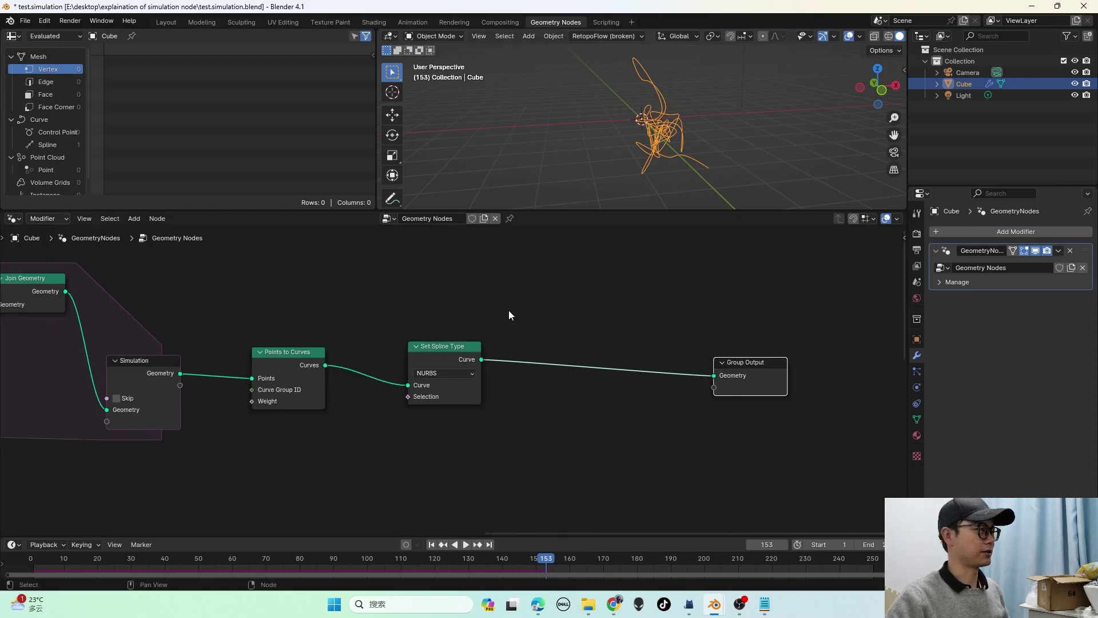
Step: Add a Bounding Box node and connect Set Spline Type's Curve output to its Geometry input
scroll(497, 358, "up", 3)
mouse_move(497, 358)
middle_mouse_down()
mouse_move(527, 341)
mouse_move(508, 343)
middle_mouse_up()
left_click_drag(447, 358, 404, 356)
key("shift+a")
left_click(476, 303)
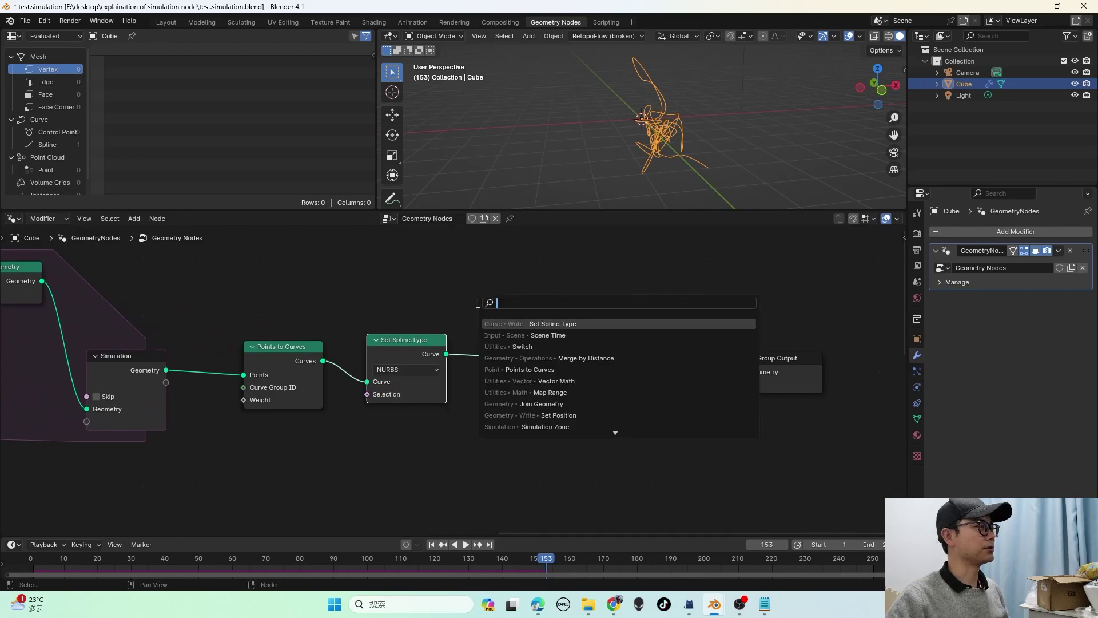
type("bound")
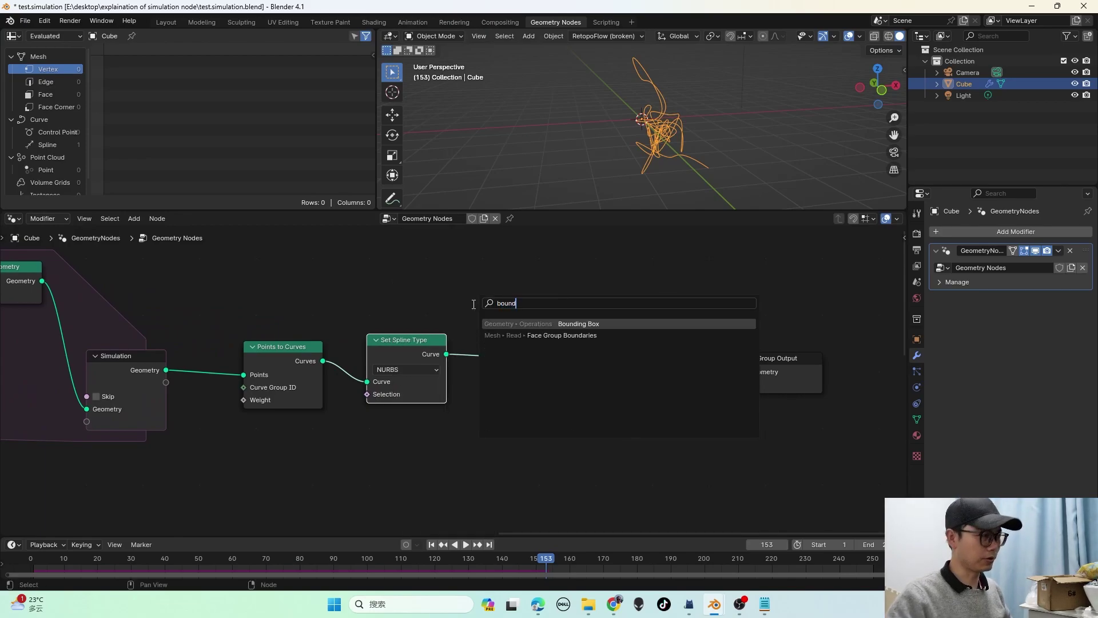
key("Return")
left_click(482, 266)
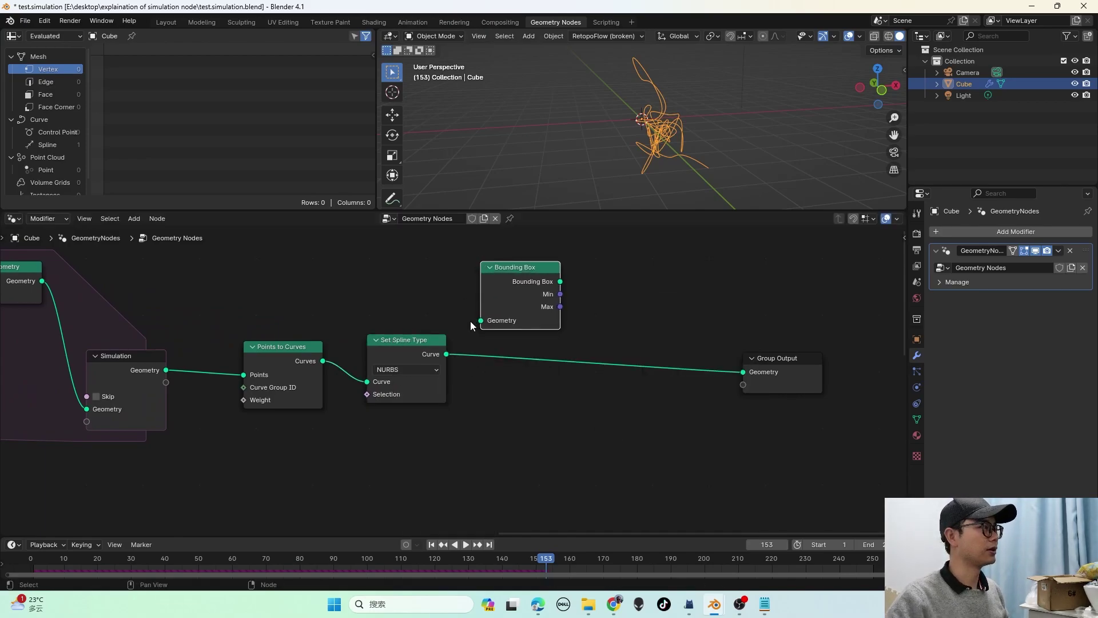
left_click_drag(446, 355, 482, 321)
Step: Add a vector Add node after Bounding Box and connect Min and Max to its two Vector inputs
middle_click_drag(514, 334, 453, 352)
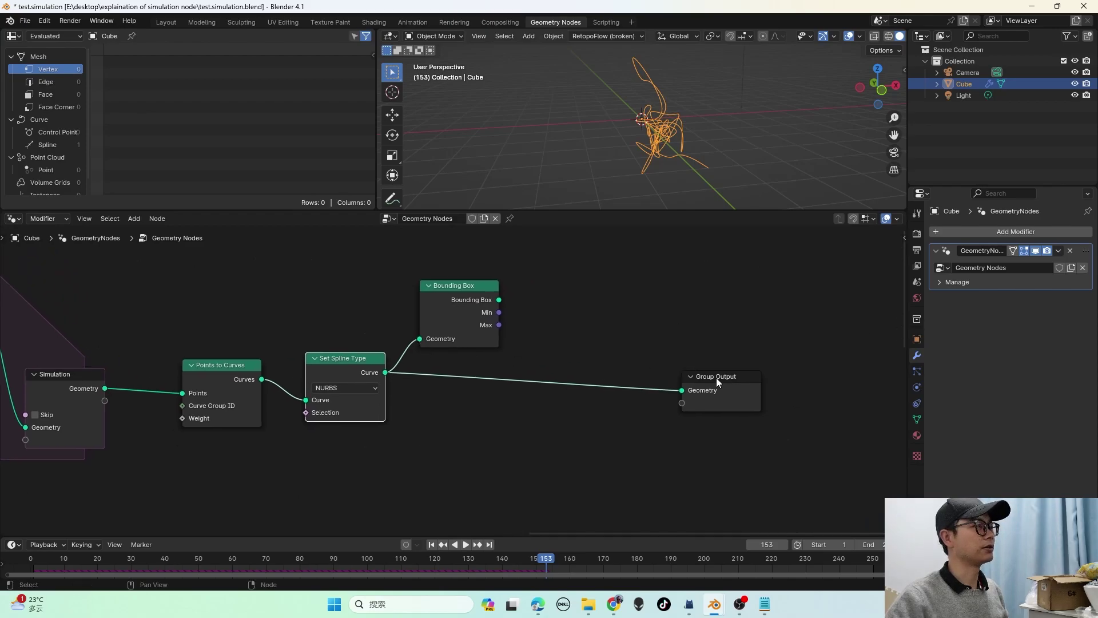
left_click_drag(716, 378, 788, 359)
middle_click_drag(601, 314, 510, 323)
scroll(393, 318, "up", 2)
left_click(379, 309)
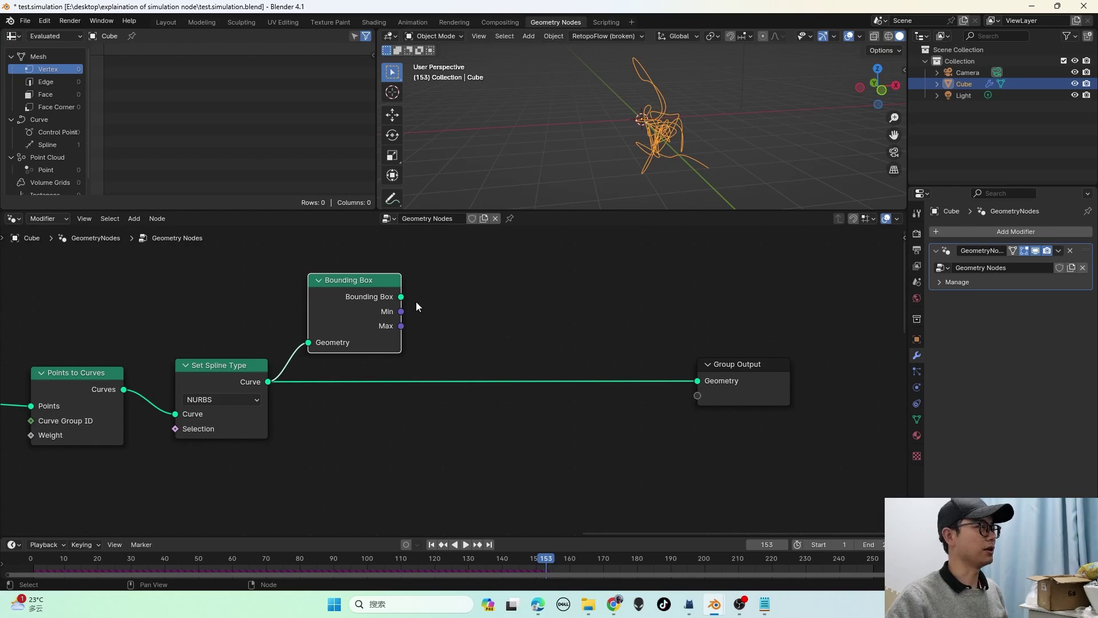
middle_click_drag(602, 185, 641, 172)
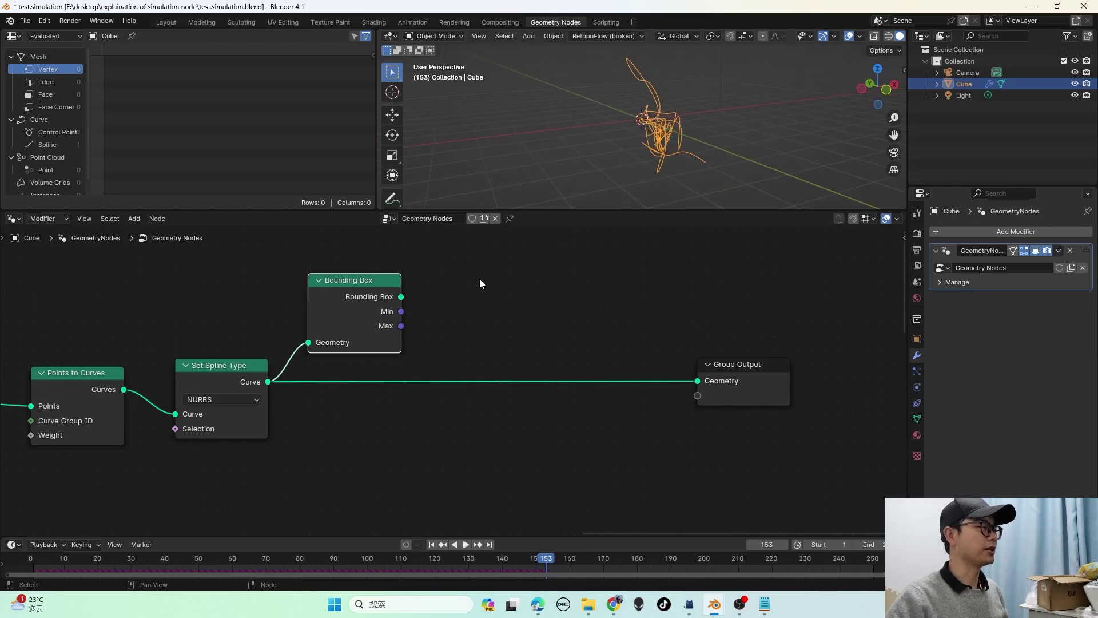
middle_click_drag(404, 316, 397, 341)
left_click_drag(395, 338, 465, 310)
type("math v")
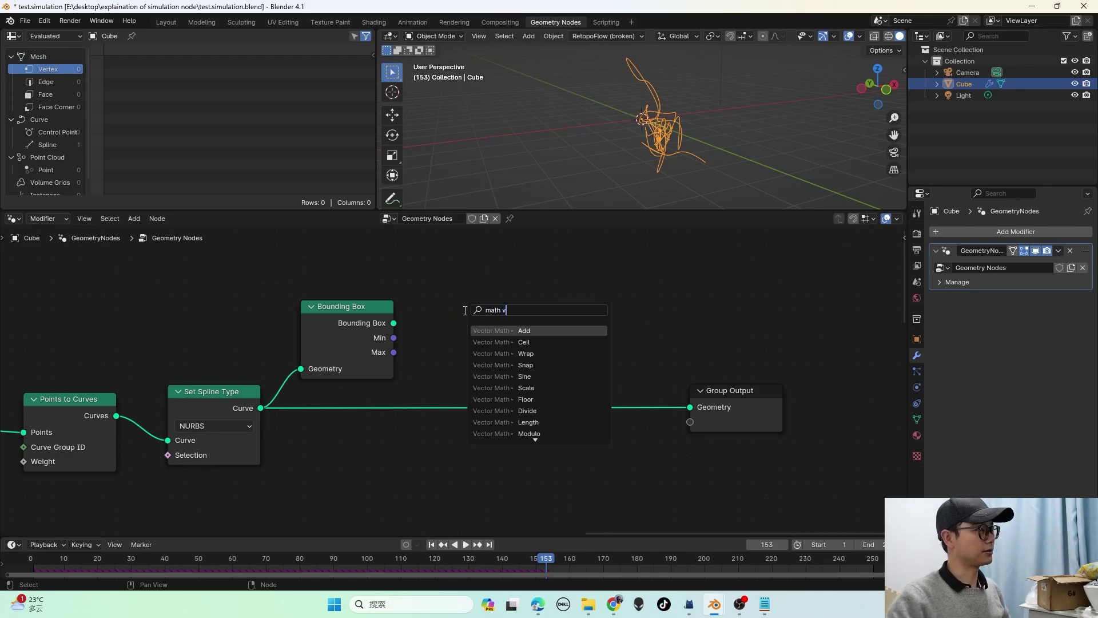
key("Return")
left_click_drag(394, 352, 452, 338)
left_click_drag(482, 289, 458, 302)
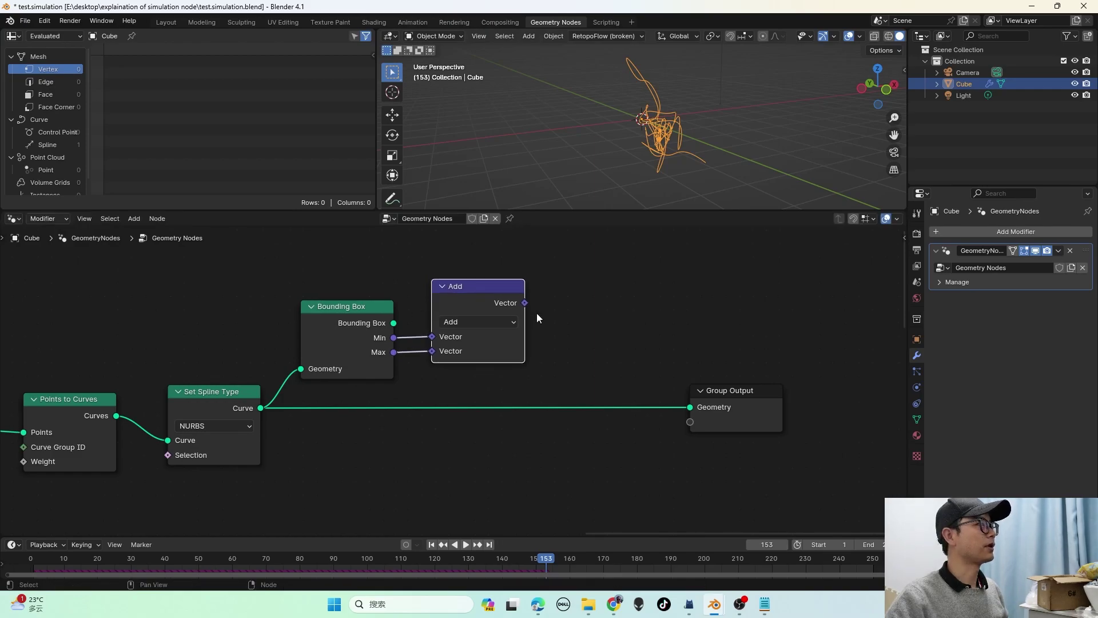
Step: Duplicate the vector Add node beside the original and set the copy's operation to Scale
left_click(480, 298, "shift")
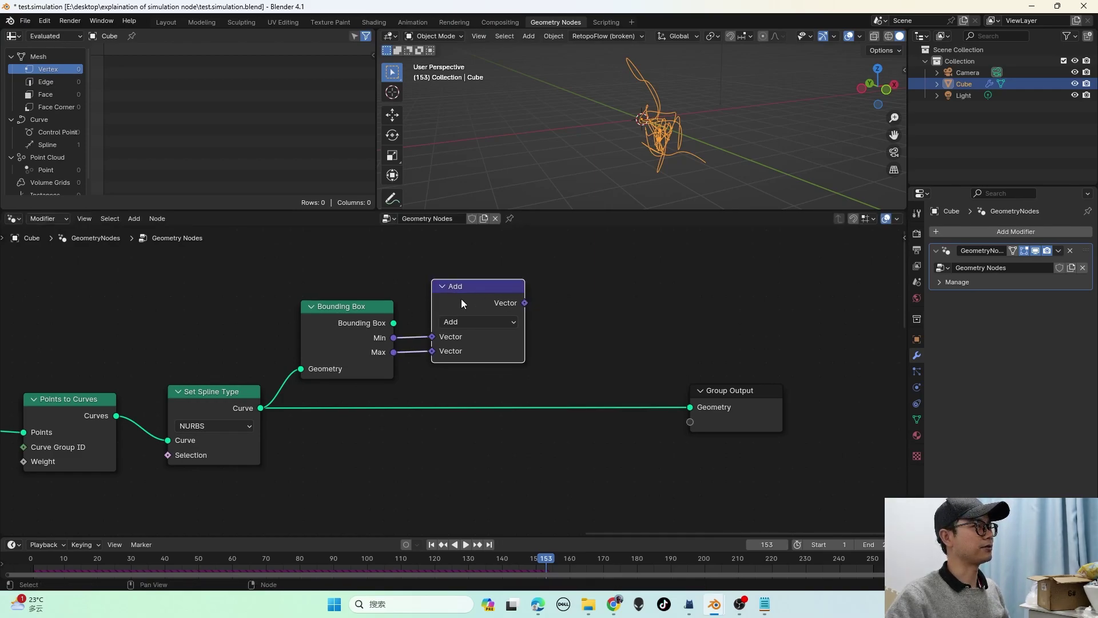
key("shift+d")
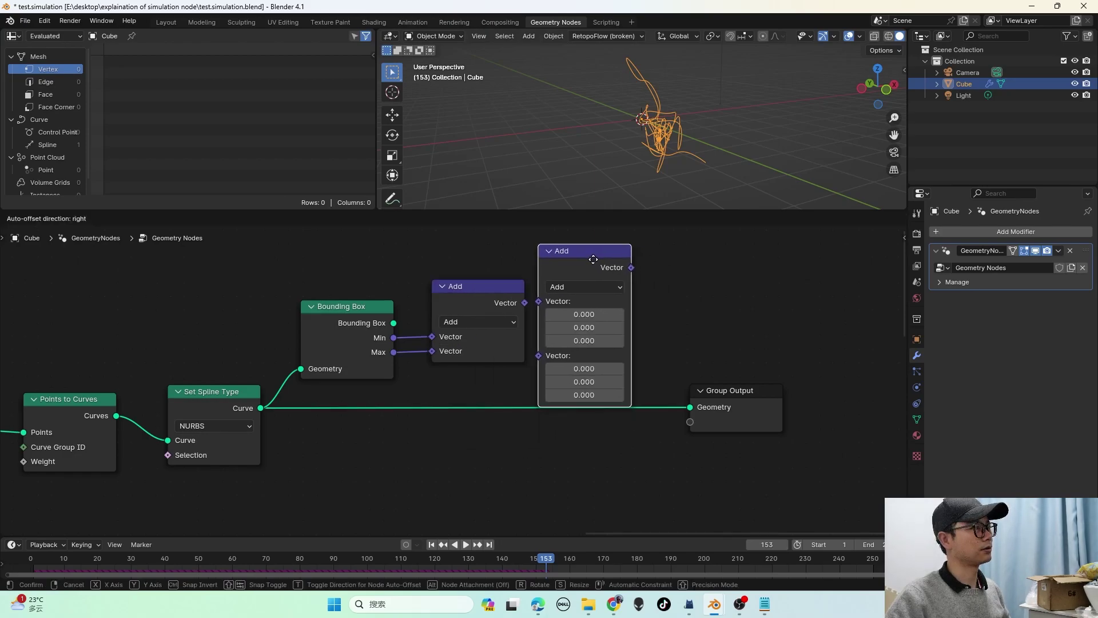
left_click(590, 278)
left_click(589, 285)
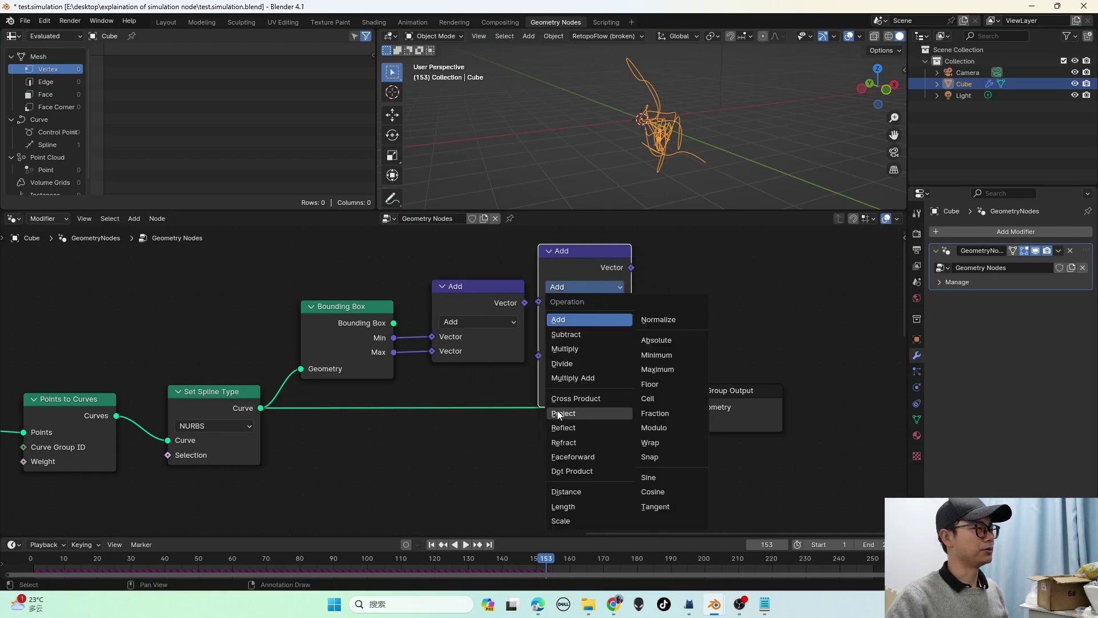
left_click(576, 506)
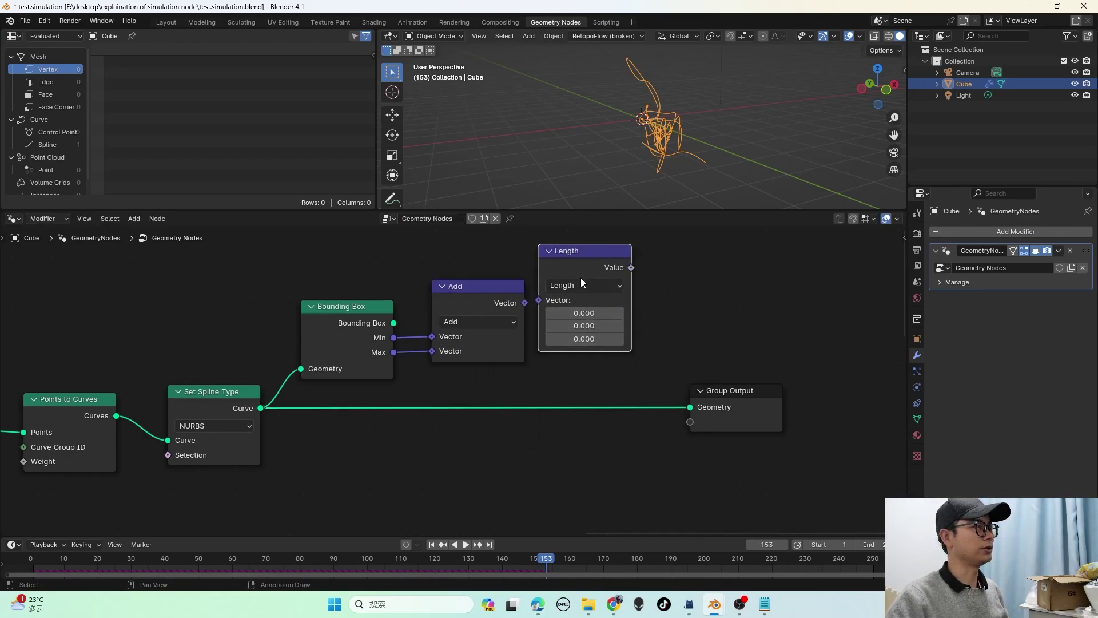
left_click(581, 283)
left_click(578, 520)
Step: Connect Add's Vector output to the Scale node, set its scale factor to 0.5 and align it beside Add
left_click_drag(525, 303, 540, 300)
scroll(572, 306, "up", 1)
left_click(605, 316)
type("0.5")
key("Return")
left_click_drag(589, 262, 583, 291)
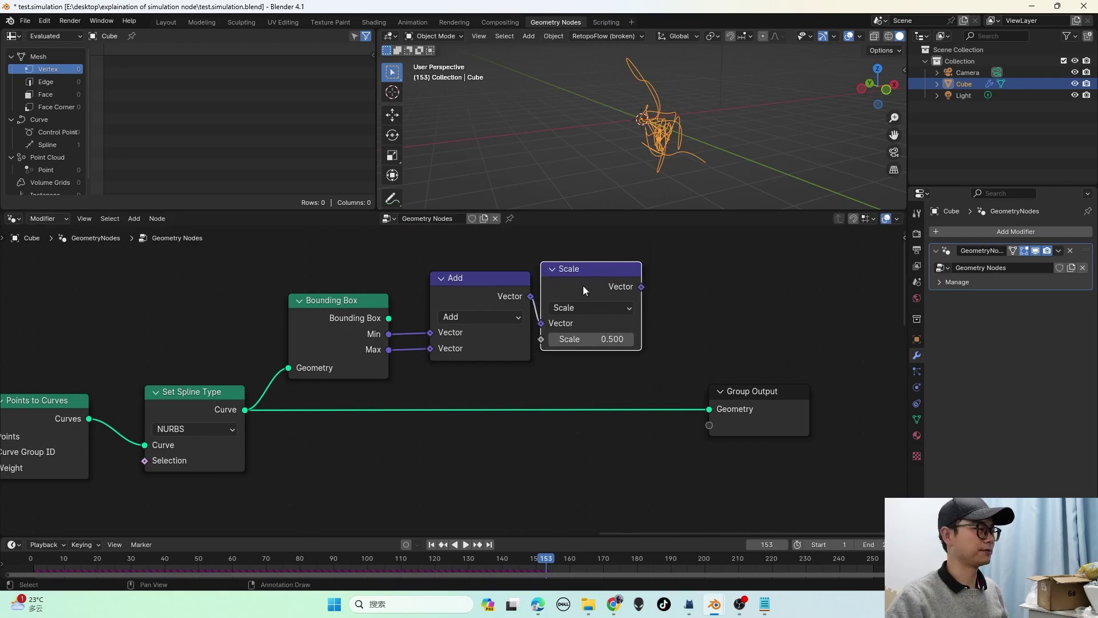
Step: Move Group Output farther away and insert a Set Position node between Set Spline Type and Group Output
scroll(601, 295, "down", 1)
middle_click_drag(610, 298, 469, 307)
left_click_drag(599, 392, 741, 405)
left_click_drag(451, 289, 454, 298)
middle_click_drag(637, 131, 677, 80)
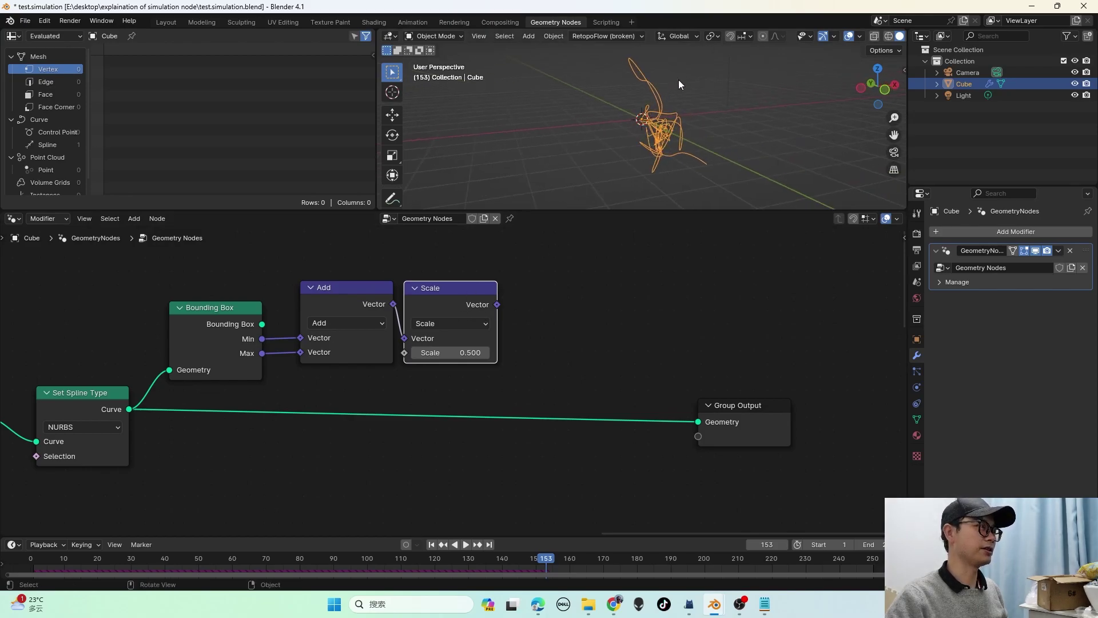
scroll(527, 328, "down", 1)
key("shift+a")
type("set po")
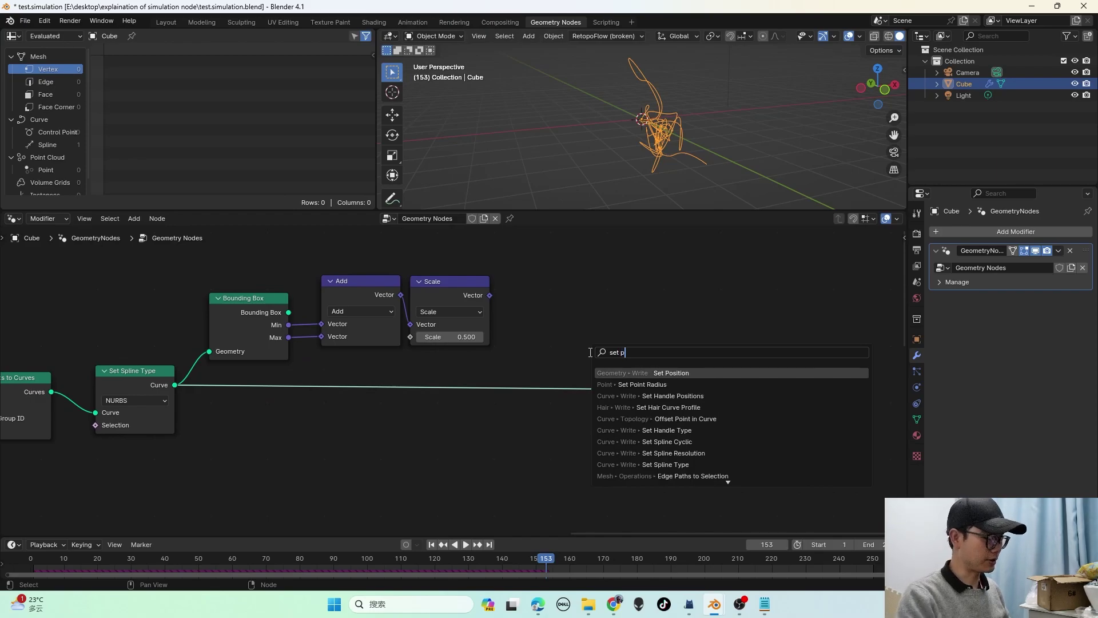
left_click(647, 374)
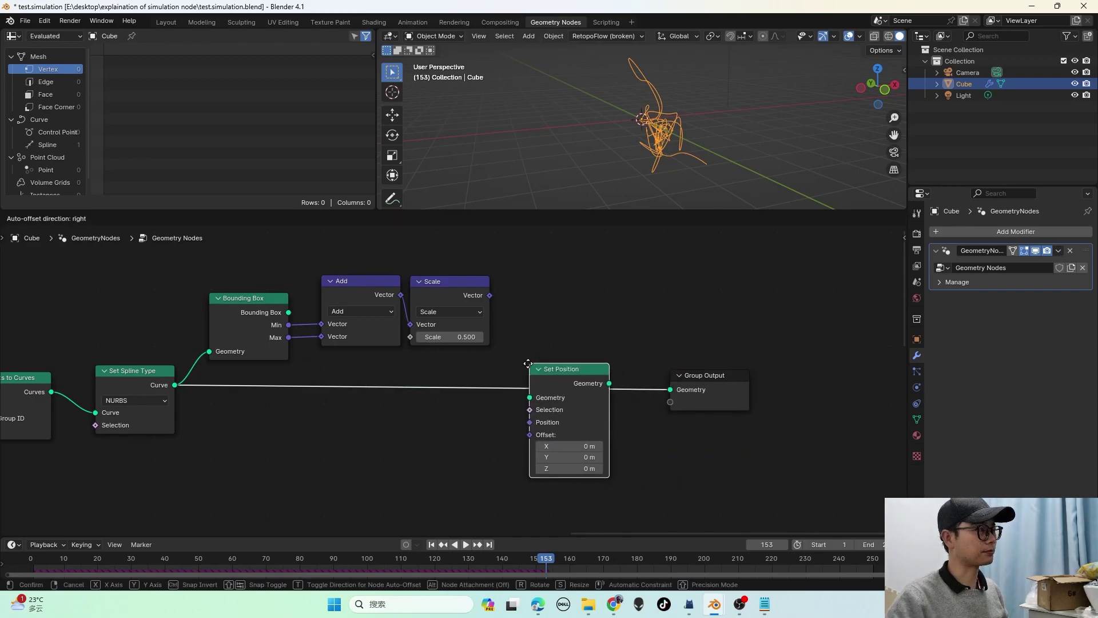
left_click(522, 335)
Step: Connect the Scale node's Vector output to Set Position's Offset input and check where the curves sit
left_click_drag(489, 295, 521, 400)
mouse_move(686, 165)
middle_mouse_down()
mouse_move(716, 161)
mouse_move(678, 166)
middle_mouse_up()
mouse_move(550, 354)
left_mouse_down()
mouse_move(574, 364)
mouse_move(560, 345)
left_mouse_up()
middle_click_drag(698, 138, 702, 115)
Step: Set the Scale node's factor to -0.5 and examine the curves' position relative to the world origin
left_click(432, 340)
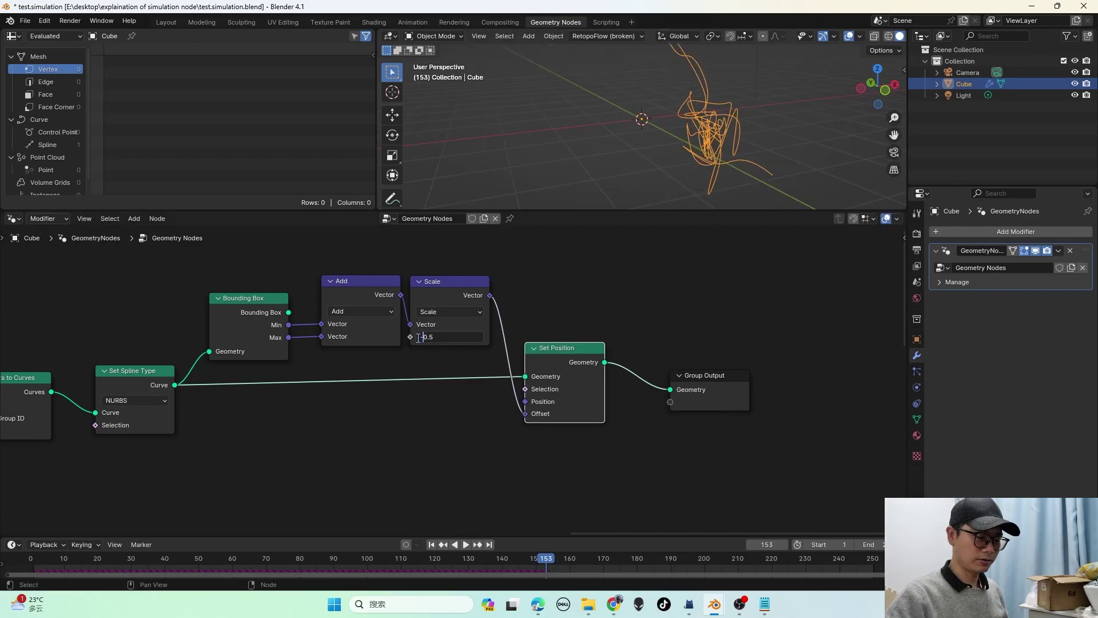
key("Return")
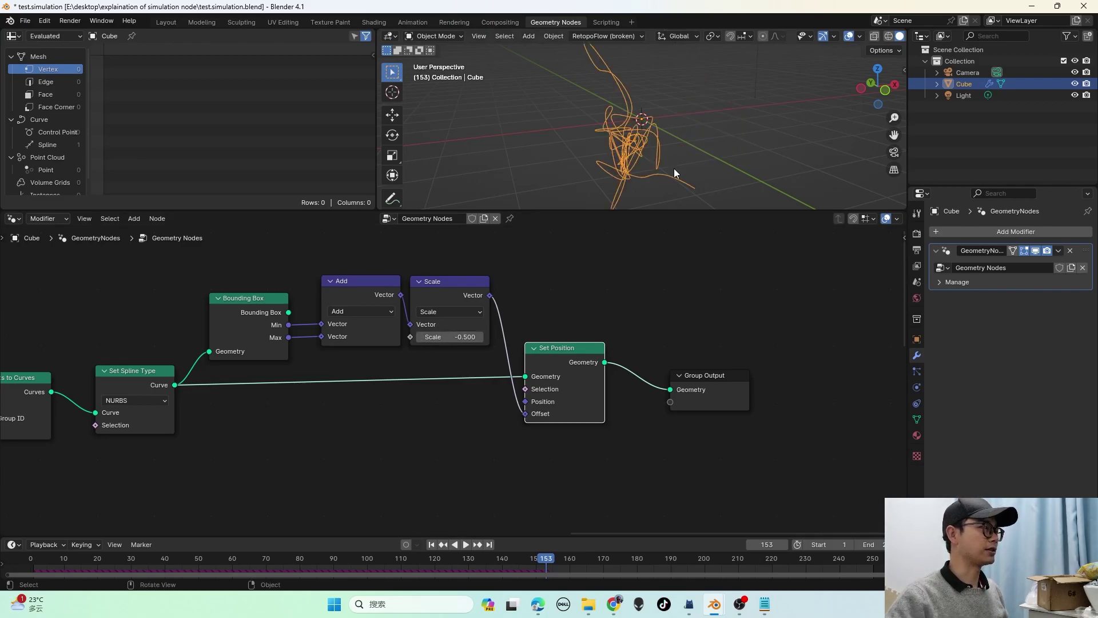
middle_click_drag(638, 166, 564, 200)
left_click_drag(551, 348, 551, 355)
middle_click_drag(616, 184, 633, 122)
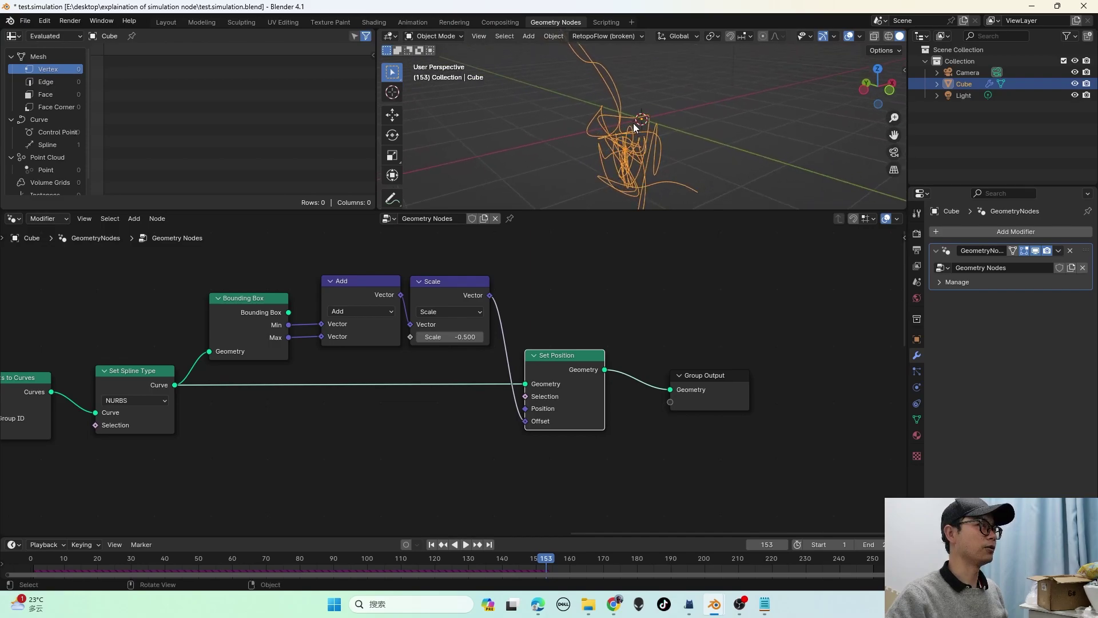
Step: Arrange the Bounding Box, Add and Scale nodes in a tidy row above the main geometry link
left_click(461, 293)
scroll(458, 297, "up", 1)
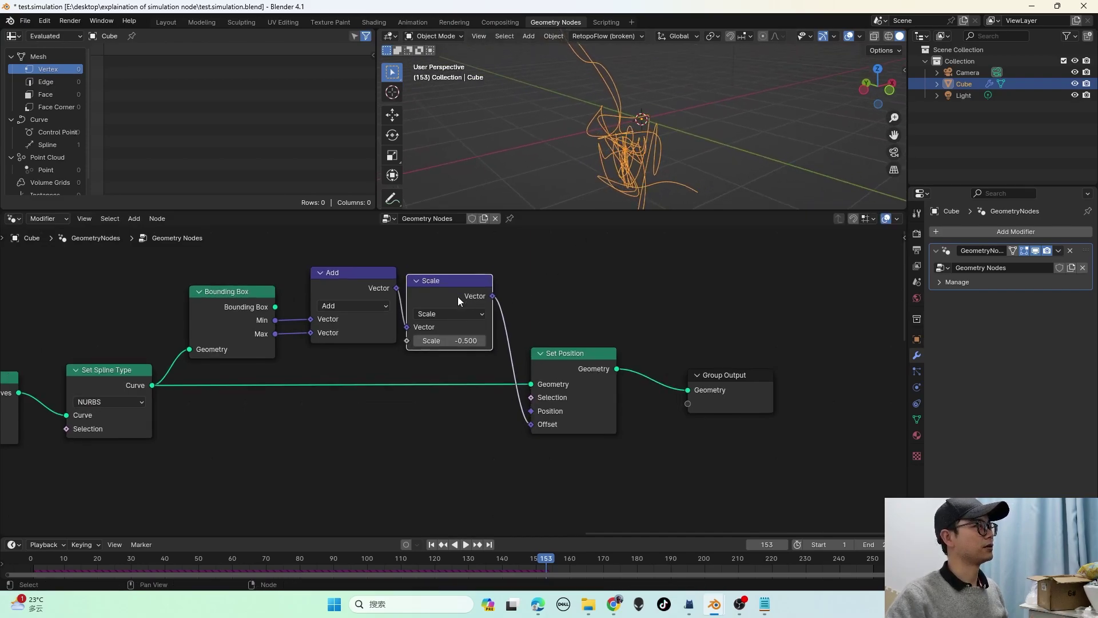
left_click(376, 277)
left_click_drag(184, 258, 575, 342)
mouse_move(271, 296)
left_mouse_down()
mouse_move(242, 290)
mouse_move(270, 282)
left_mouse_up()
left_click(240, 297)
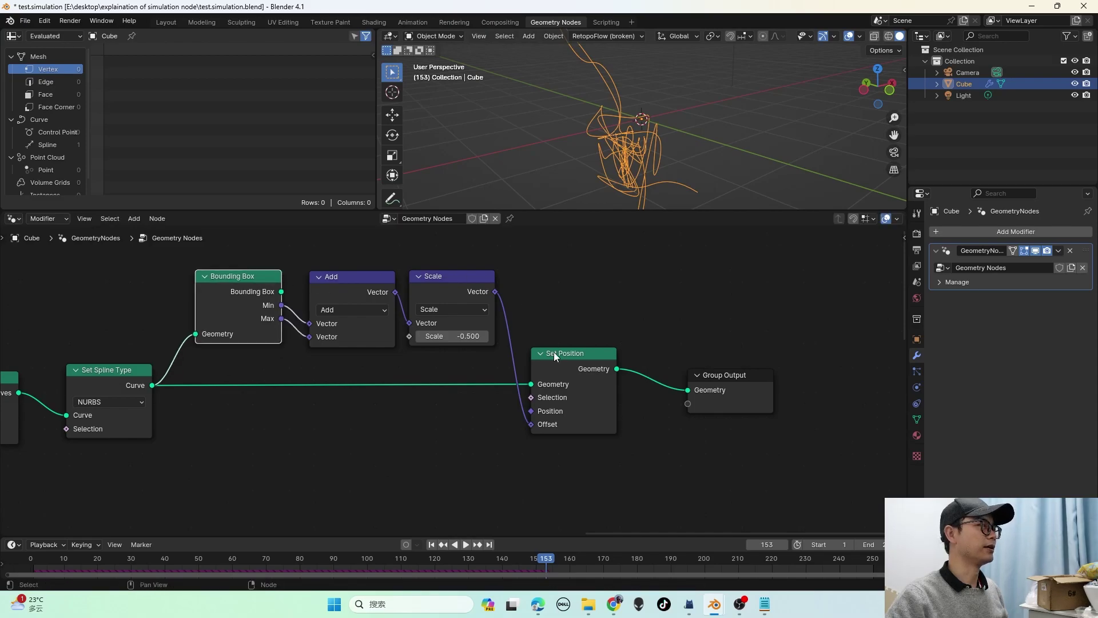
Step: Inspect the Vector value that the Scale node passes to Set Position's Offset
left_click(566, 423)
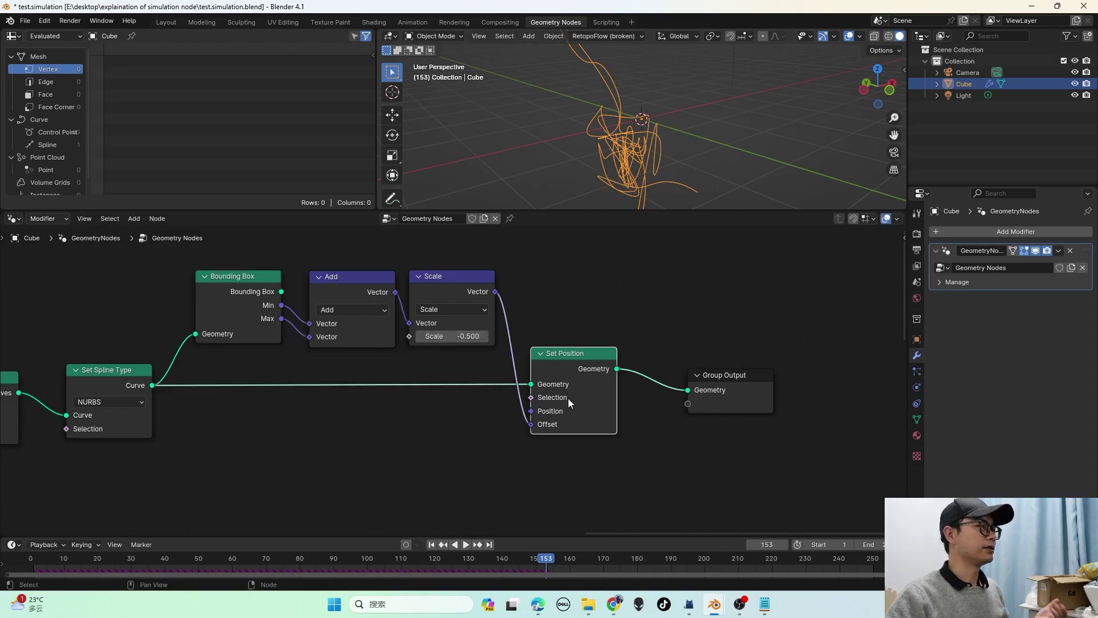
left_click(477, 291)
mouse_move(476, 289)
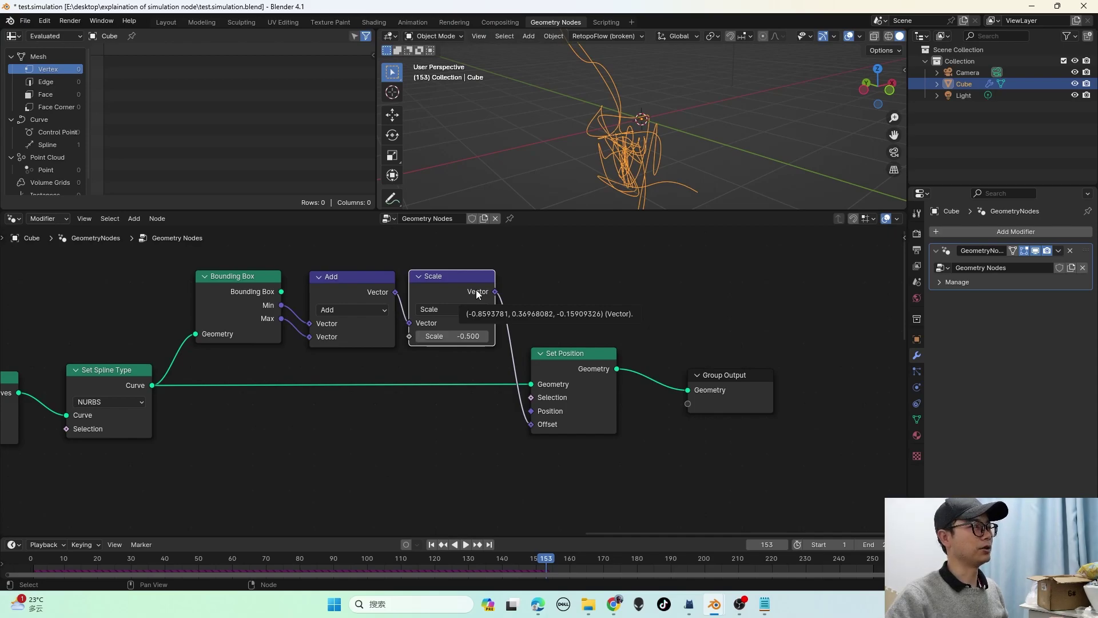
left_click_drag(459, 287, 469, 280)
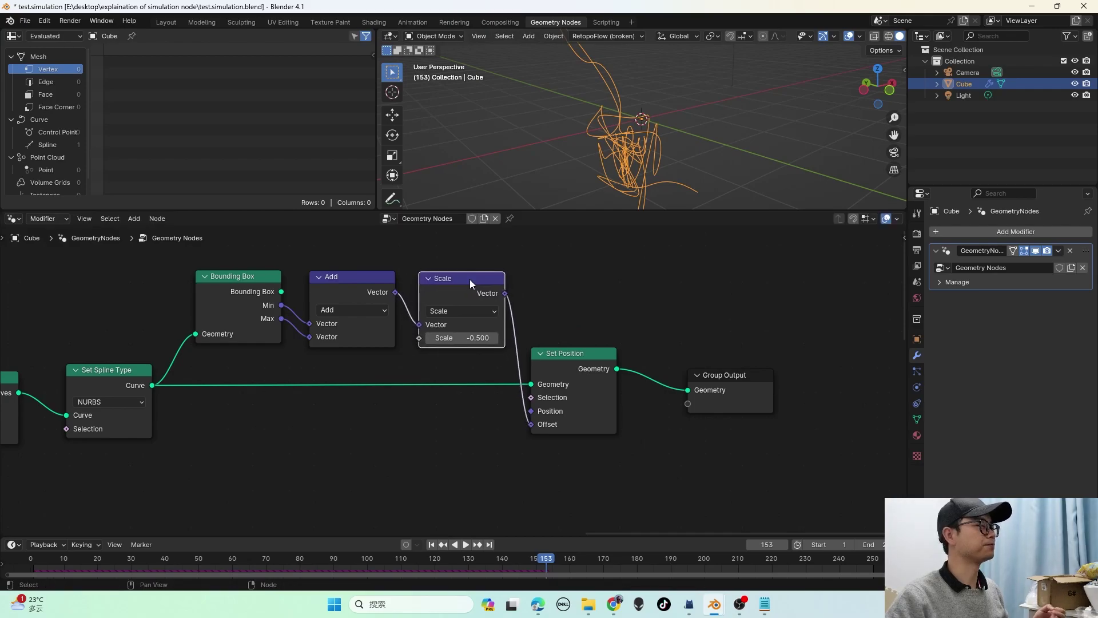
Step: Space out Set Position and Group Output to make room for more nodes between them
middle_click_drag(562, 362, 541, 357)
left_click_drag(543, 357, 559, 354)
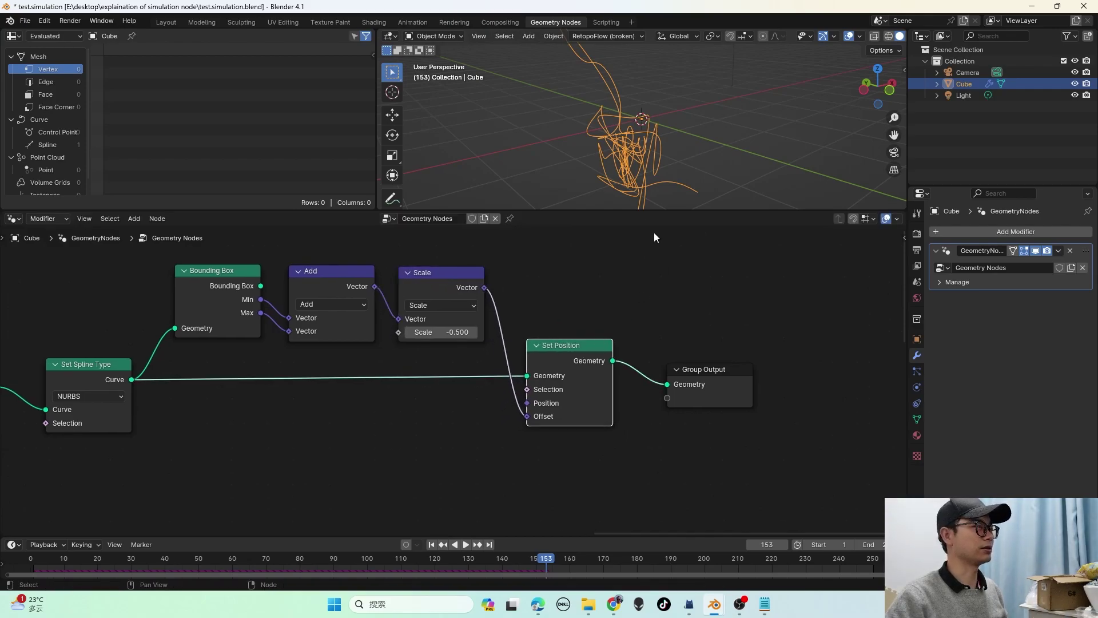
scroll(677, 294, "down", 1)
middle_click_drag(657, 346, 582, 358)
left_click_drag(581, 358, 714, 353)
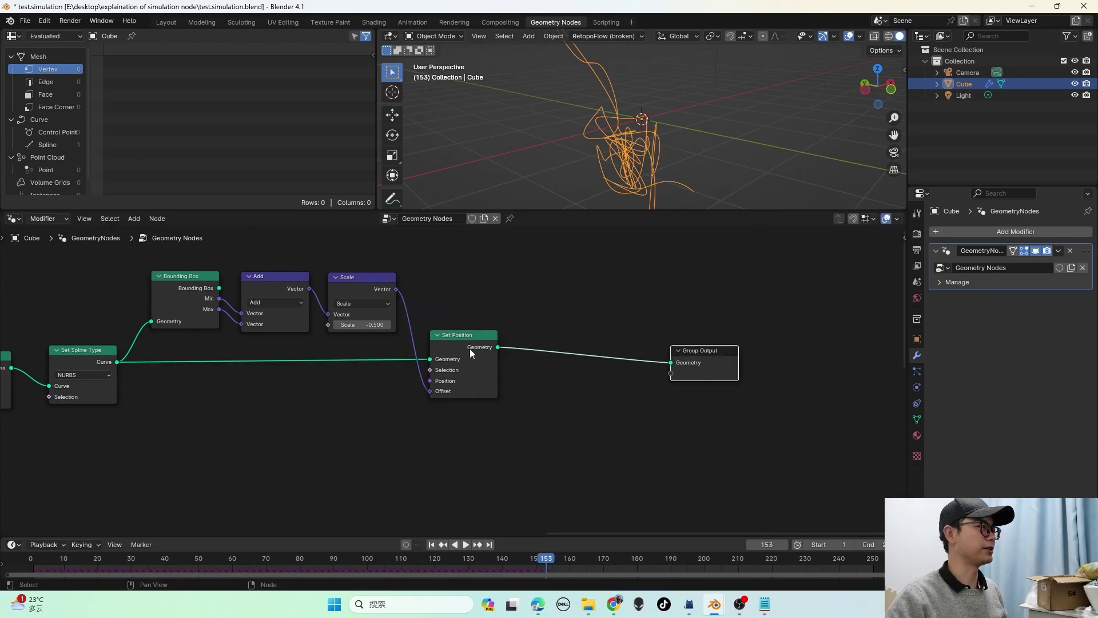
Step: Join the Scene Time, Wrap, Greater Than and Switch nodes in a new frame
scroll(466, 351, "down", 1)
middle_click_drag(465, 351, 598, 352)
scroll(345, 294, "down", 1)
middle_click_drag(345, 294, 529, 371)
middle_click_drag(283, 392, 350, 299)
scroll(350, 300, "up", 1)
middle_click_drag(385, 386, 399, 372)
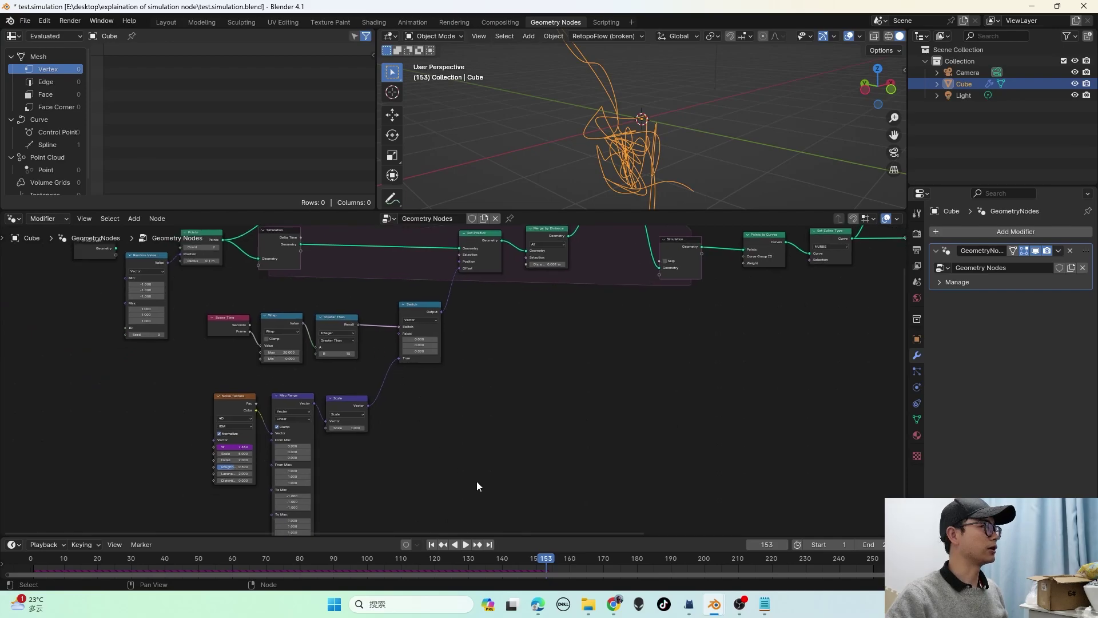
scroll(332, 334, "up", 3)
middle_click_drag(336, 326, 365, 399)
scroll(357, 379, "down", 2)
scroll(364, 399, "up", 1)
middle_click_drag(249, 374, 307, 376)
left_click_drag(174, 364, 566, 458)
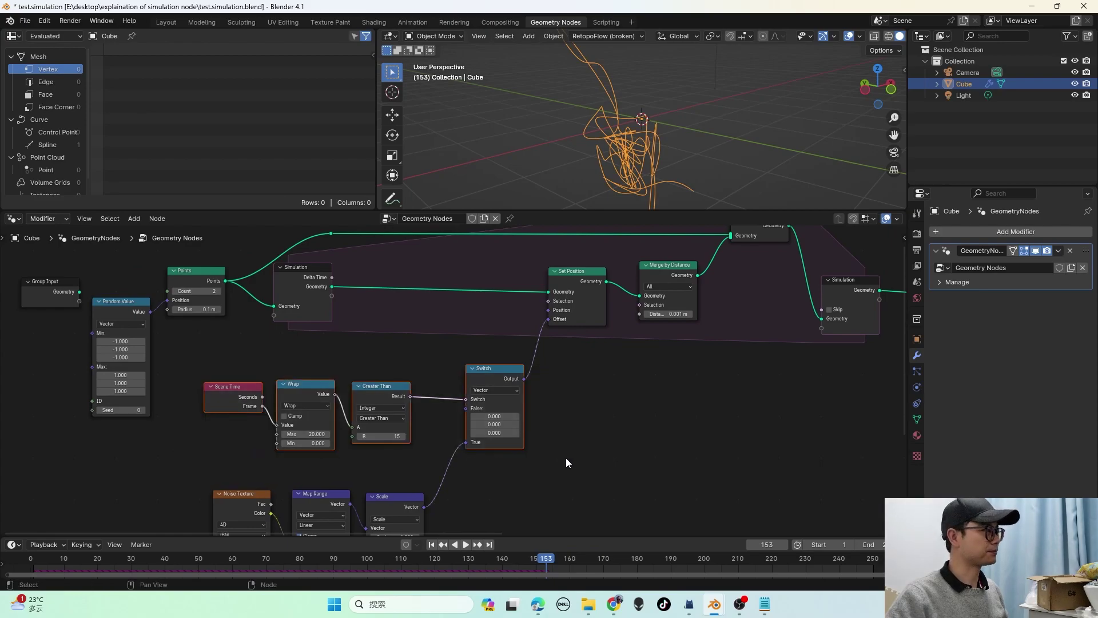
key("ctrl+j")
Step: Label the frame around the Scene Time and Switch nodes "choose every 15 frame"
scroll(328, 358, "up", 1)
right_click(328, 358)
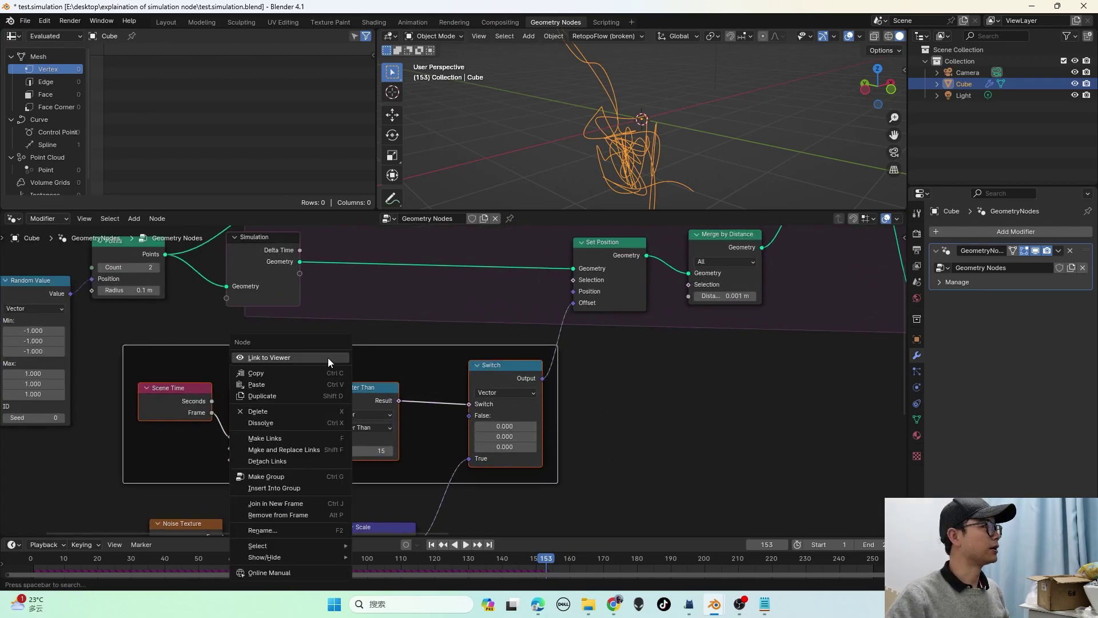
left_click(311, 530)
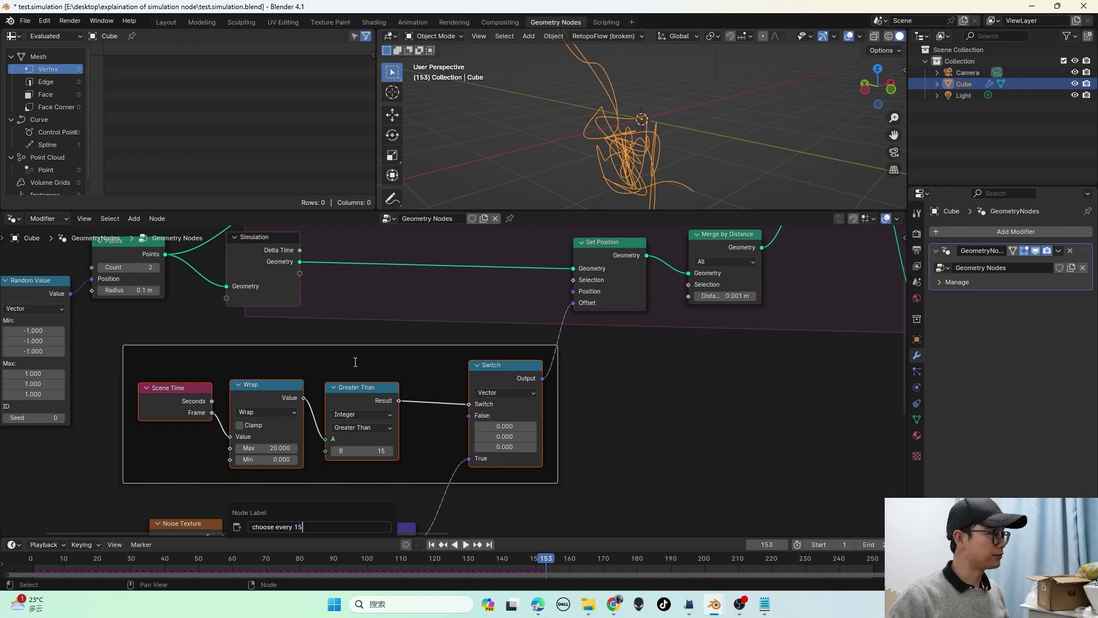
type("e")
key("Return")
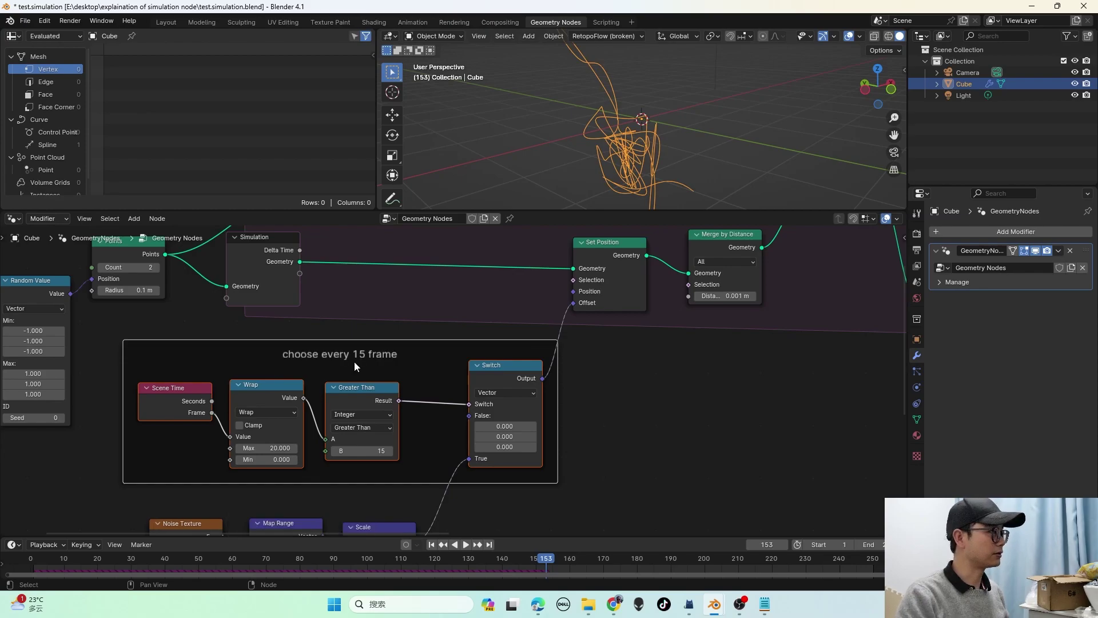
scroll(353, 369, "up", 1)
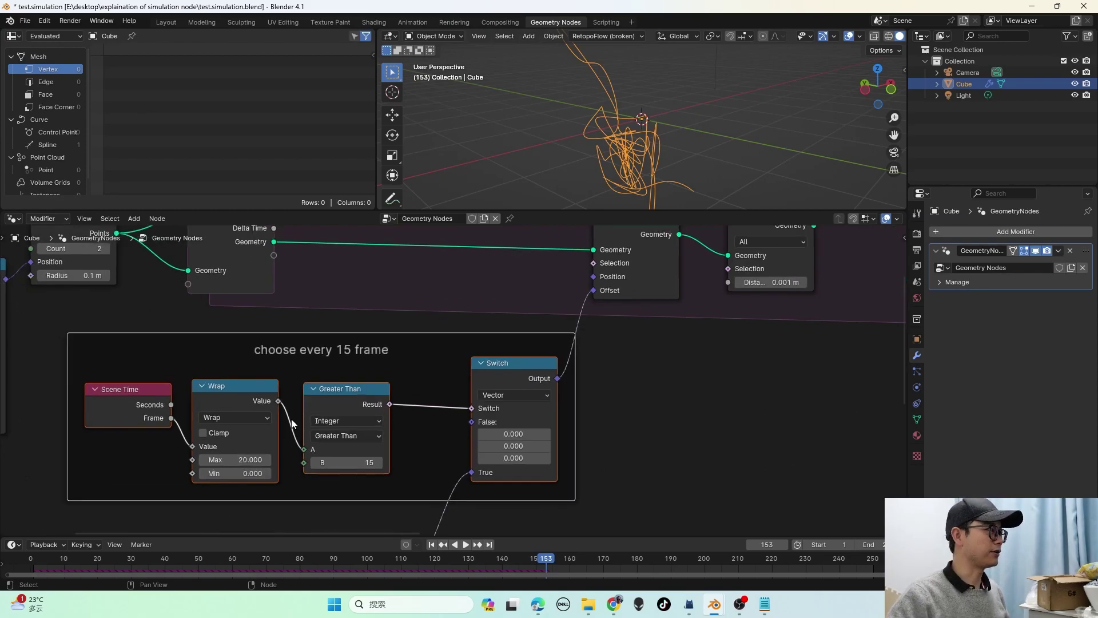
Step: Join the Bounding Box, Add, Scale and final Set Position nodes in a new frame
scroll(469, 383, "down", 3)
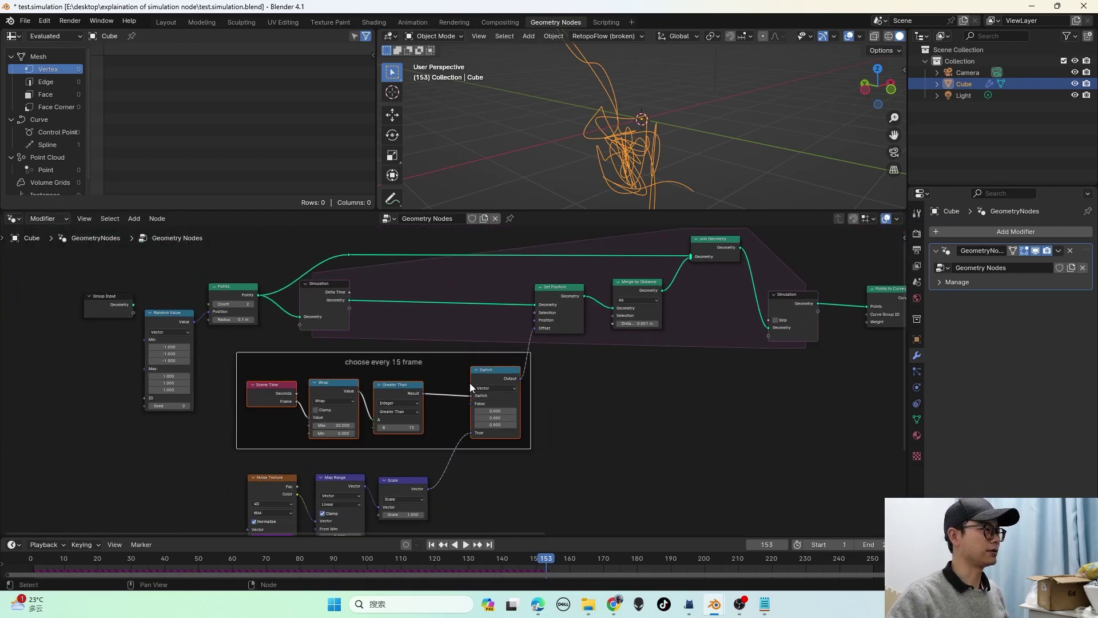
middle_click_drag(471, 386, 342, 398)
scroll(599, 353, "up", 4)
middle_click_drag(778, 331, 183, 400)
middle_click_drag(534, 352, 420, 384)
scroll(420, 374, "up", 2)
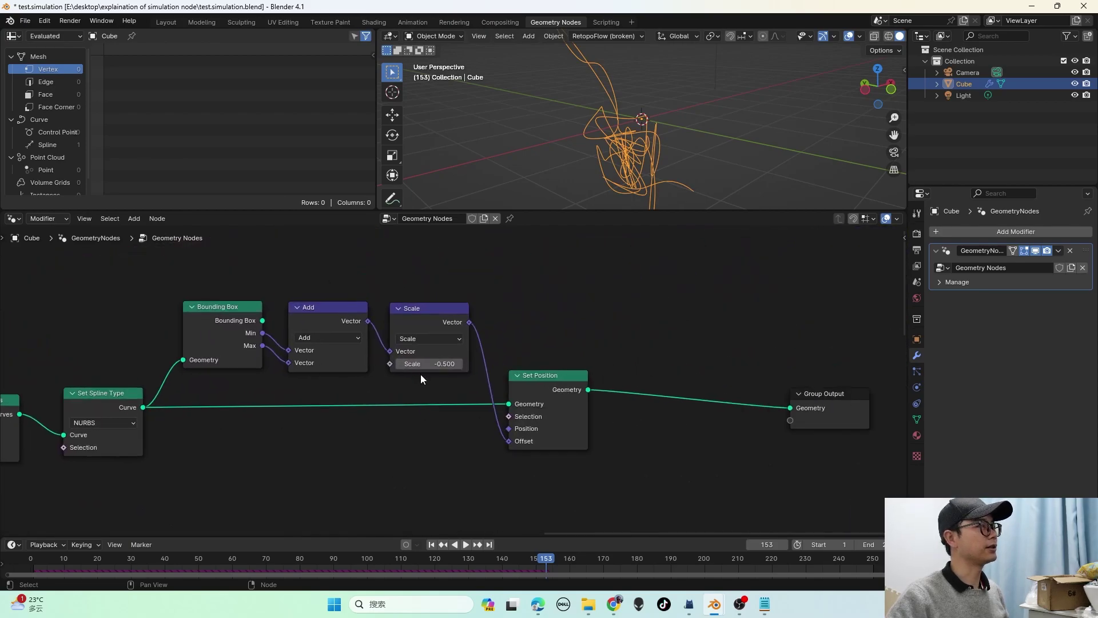
left_click_drag(162, 284, 654, 480)
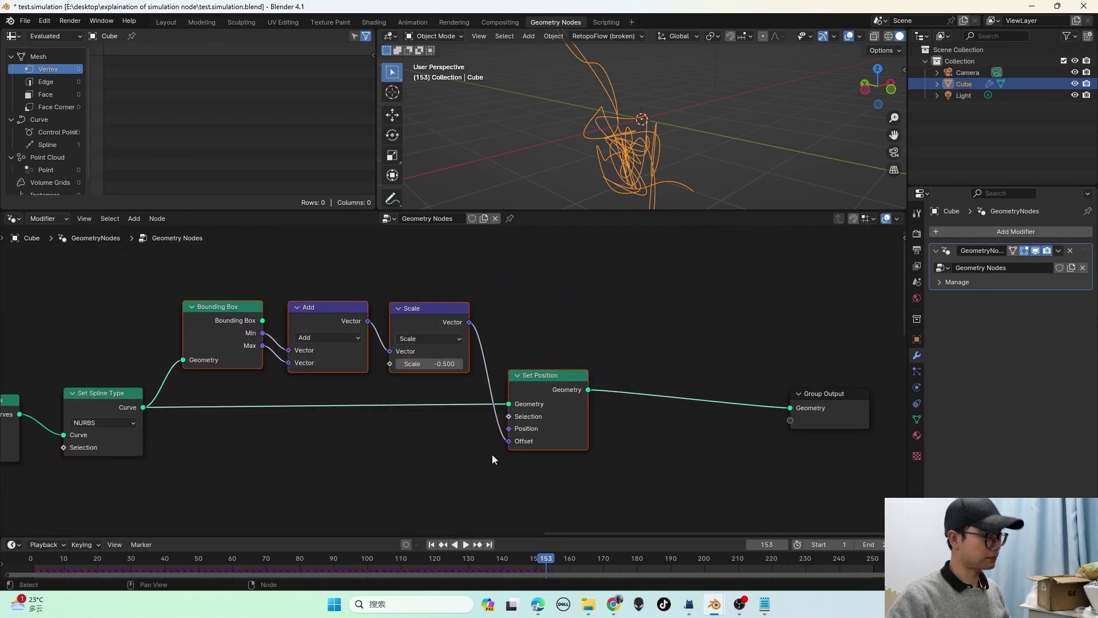
key("ctrl+j")
Step: Label the frame around the Bounding Box and Set Position nodes "set obj to world orgin"
right_click(407, 296)
left_click(402, 295)
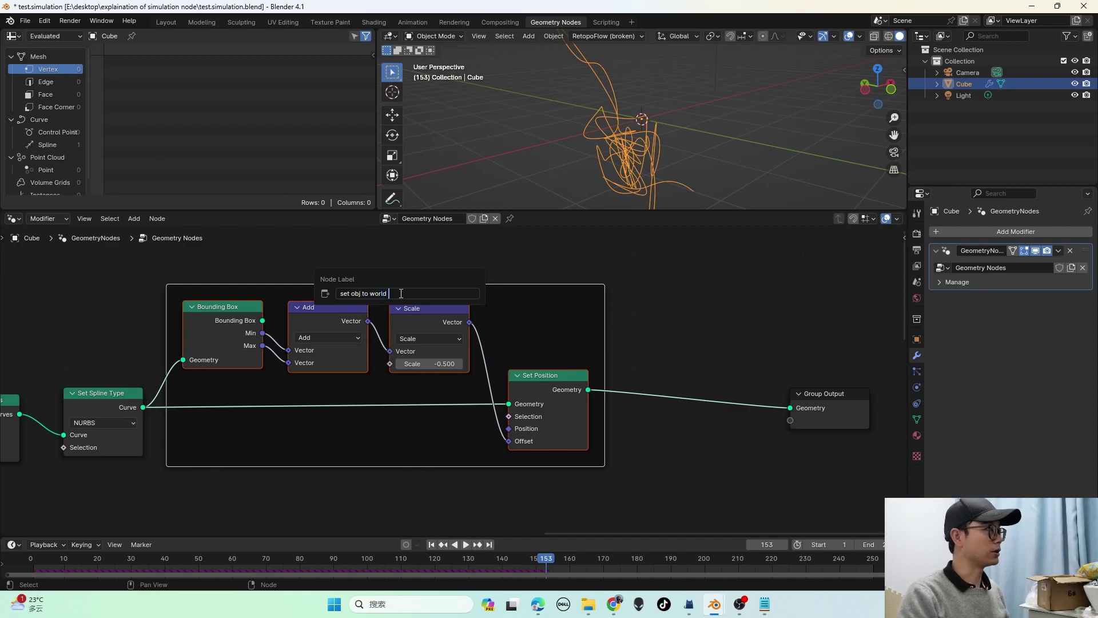
type("n")
key("Return")
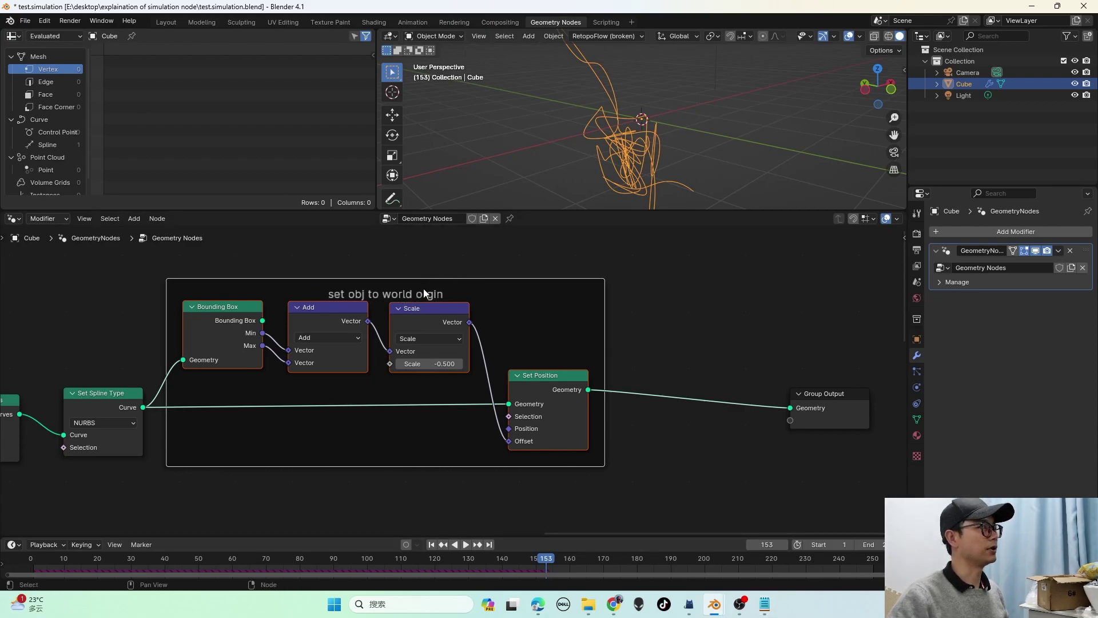
right_click(424, 289)
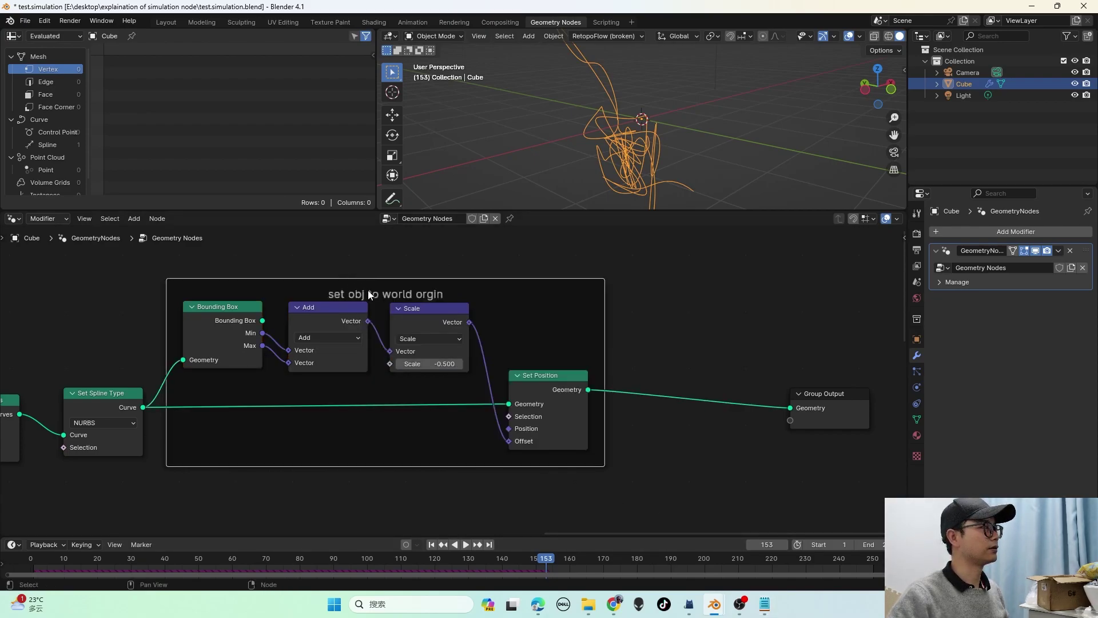
Step: Shift Group Output further along and insert a Curve to Mesh node between Set Position and Group Output
scroll(401, 304, "down", 2)
left_click_drag(682, 399, 798, 389)
key("shift+a")
left_click(630, 355)
type("cur v")
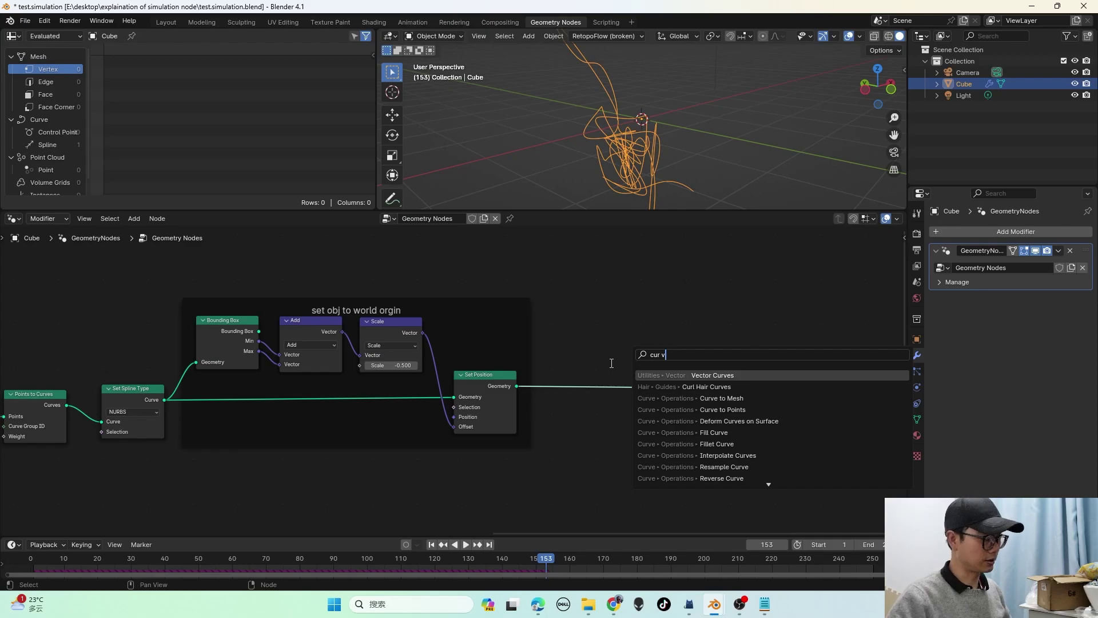
type(" t m")
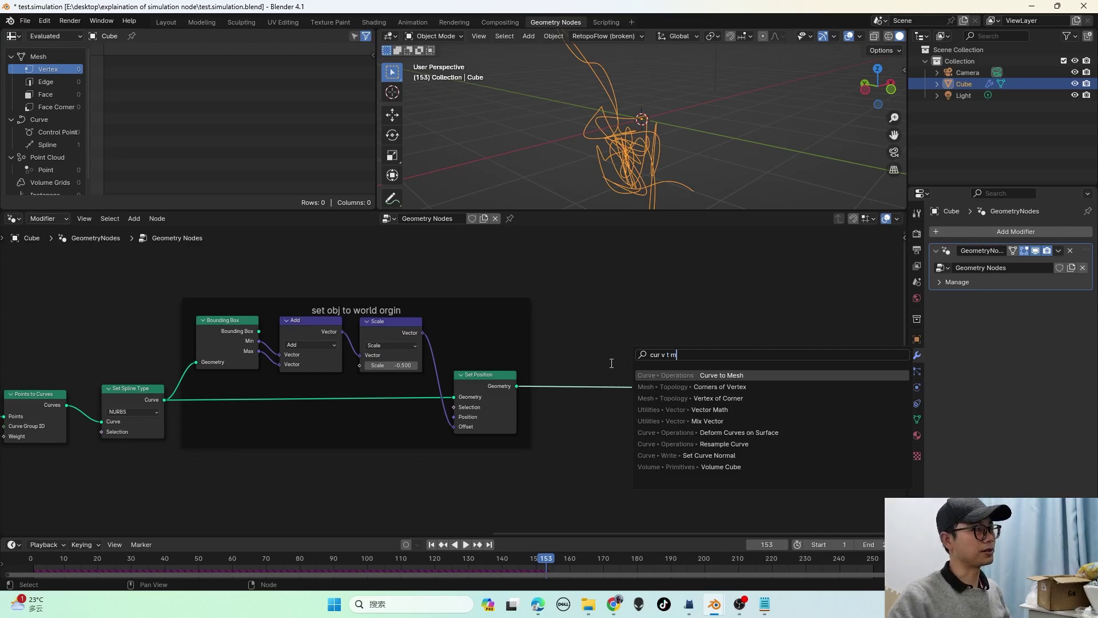
key("Return")
left_click(602, 420)
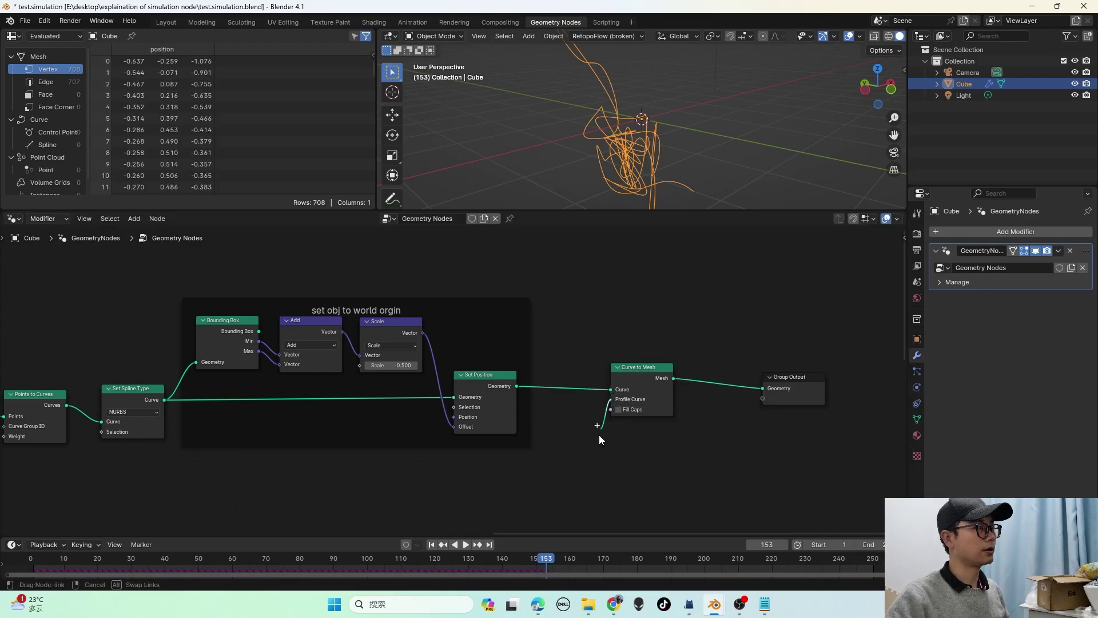
Step: Add a Curve Circle node and feed its Curve output into Curve to Mesh's Profile Curve input
key("shift+a")
type("cir")
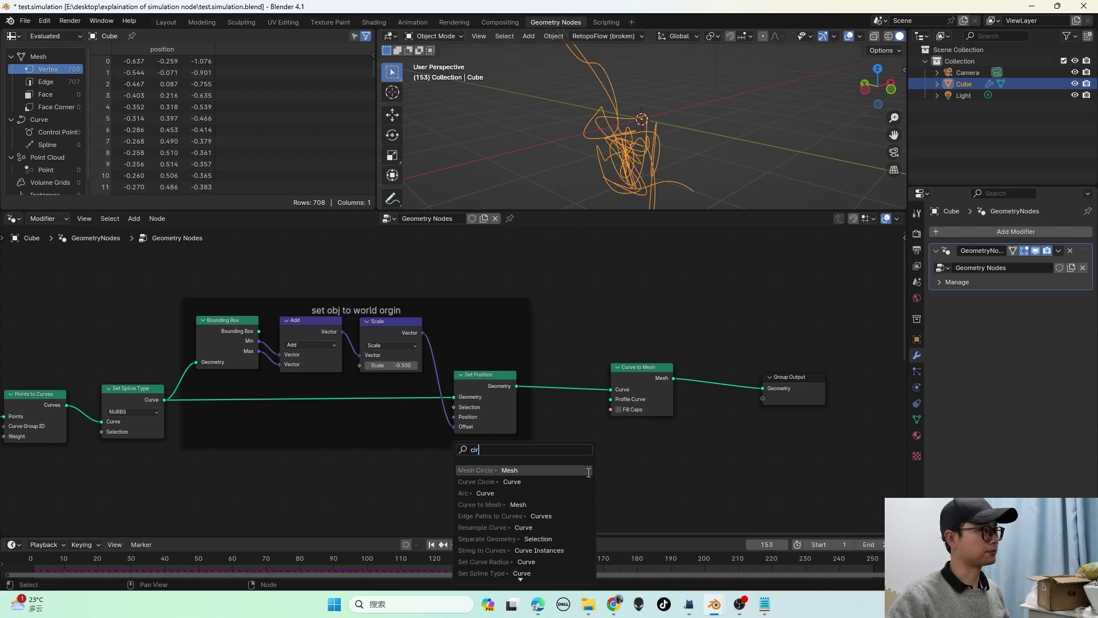
left_click(554, 480)
left_click(565, 444)
scroll(566, 443, "up", 1)
middle_click_drag(592, 433, 566, 414)
scroll(566, 415, "up", 1)
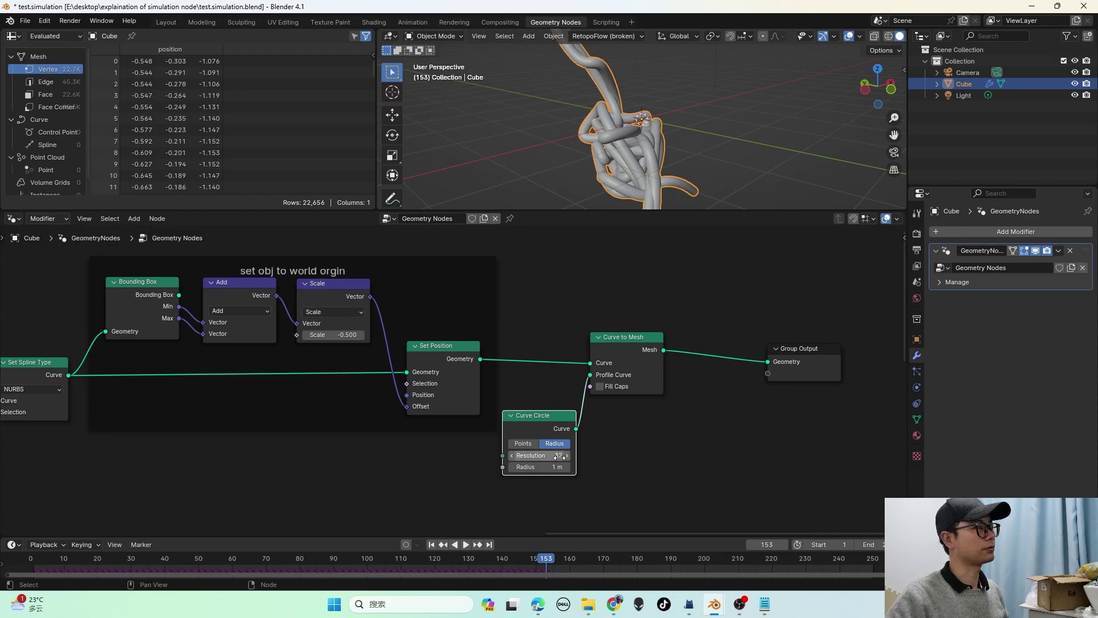
Step: Replay the simulation from the start, stop it at frame 129 and save the file
left_click(558, 466)
key("Escape")
middle_click_drag(686, 167, 618, 166)
left_click(61, 571)
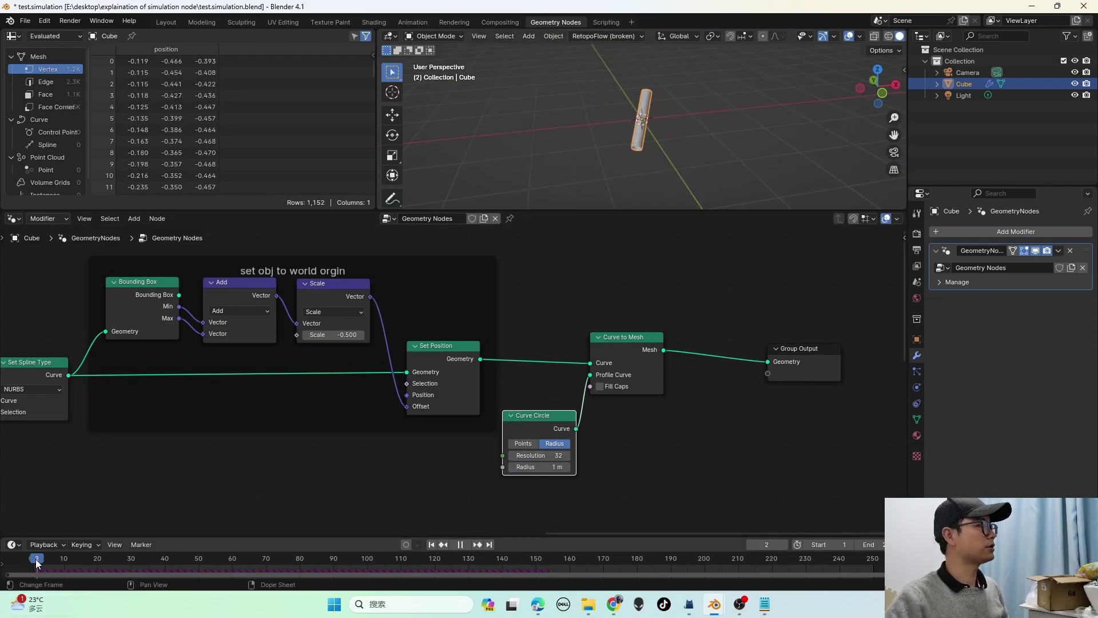
key("space")
middle_click_drag(692, 98, 750, 125)
key("space")
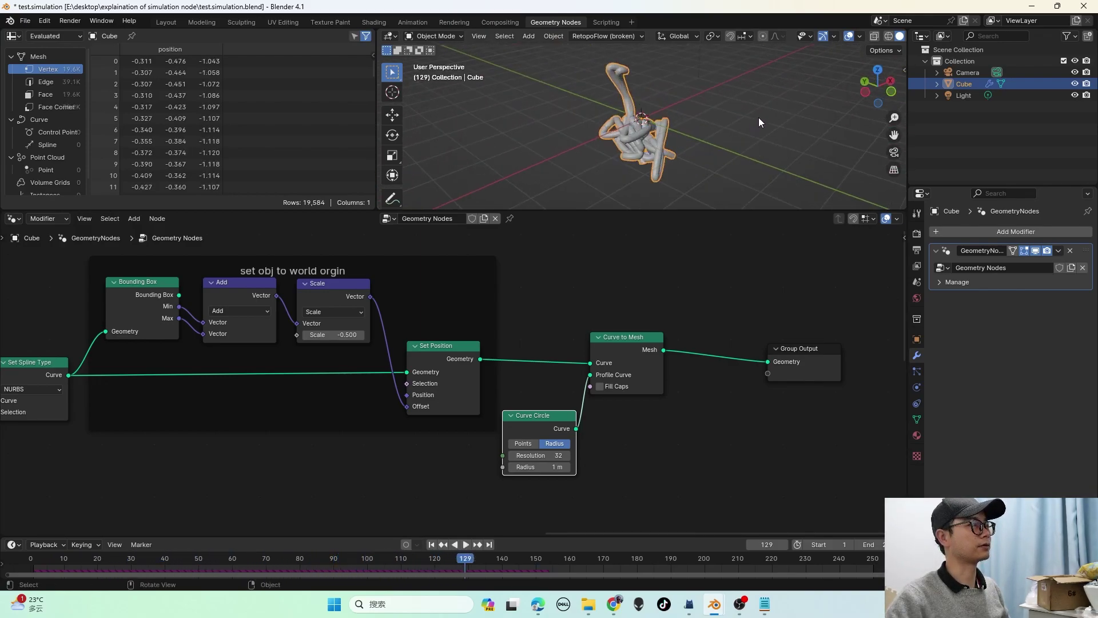
key("ctrl+s")
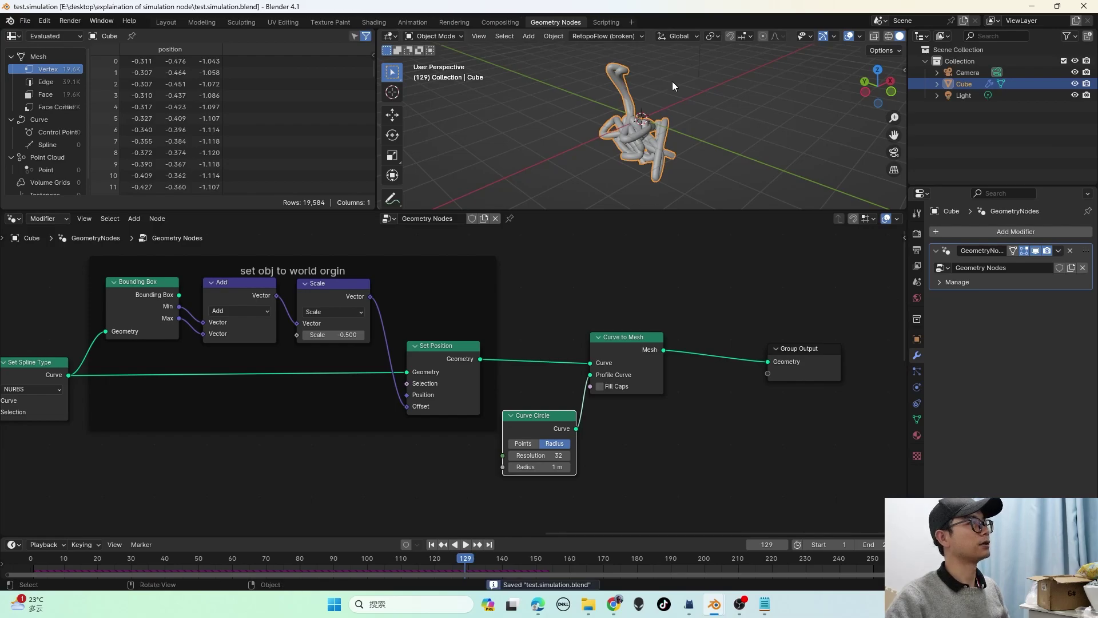
Step: Preview the tubes in the Shading workspace, return to Geometry Nodes and enable Fill Caps on Curve to Mesh
left_click(373, 22)
scroll(555, 217, "up", 2)
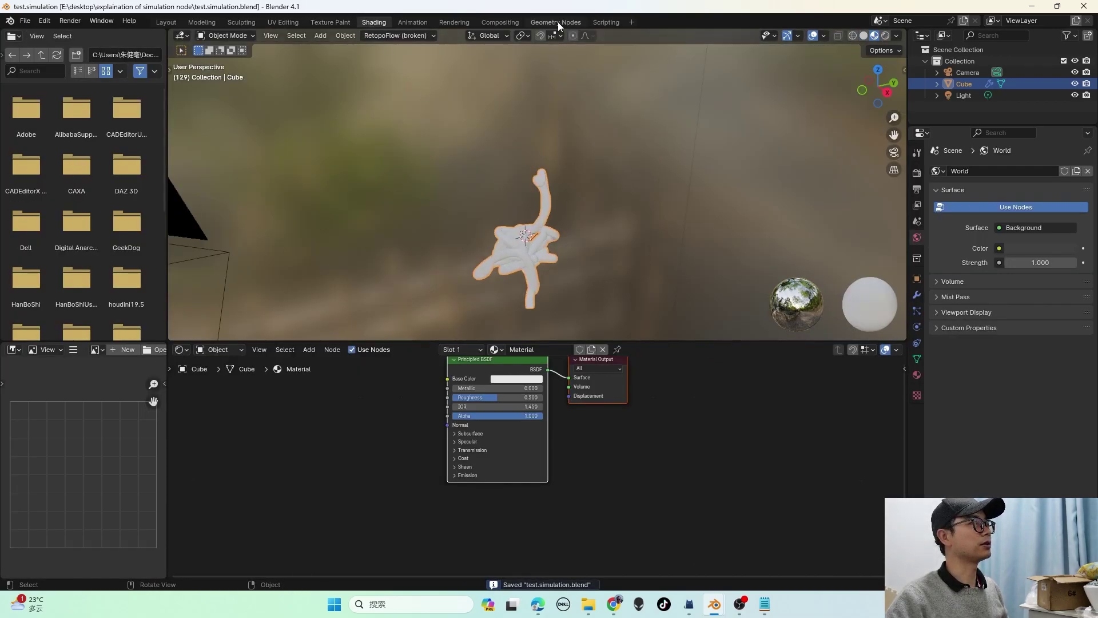
left_click(558, 23)
scroll(588, 491, "up", 3)
left_click(653, 389)
Step: Insert a Set Shade Smooth node between Curve to Mesh and Group Output
middle_click_drag(658, 365, 587, 356)
scroll(680, 355, "down", 1)
middle_click_drag(680, 355, 499, 337)
left_click_drag(595, 329, 663, 329)
key("shift+a")
type("set ed")
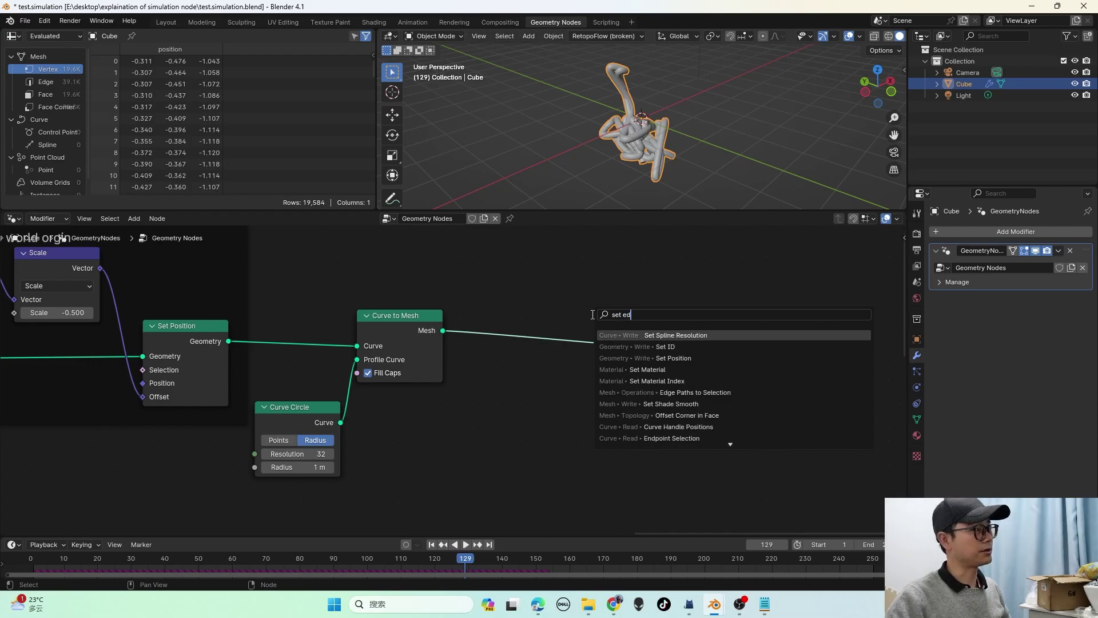
type(" sm")
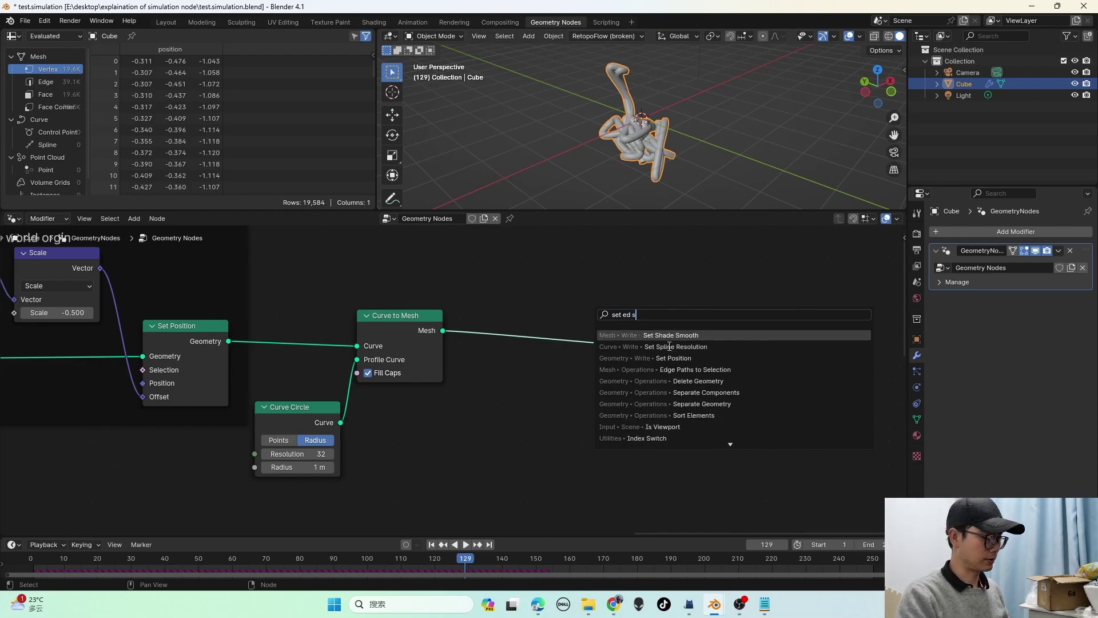
key("Return")
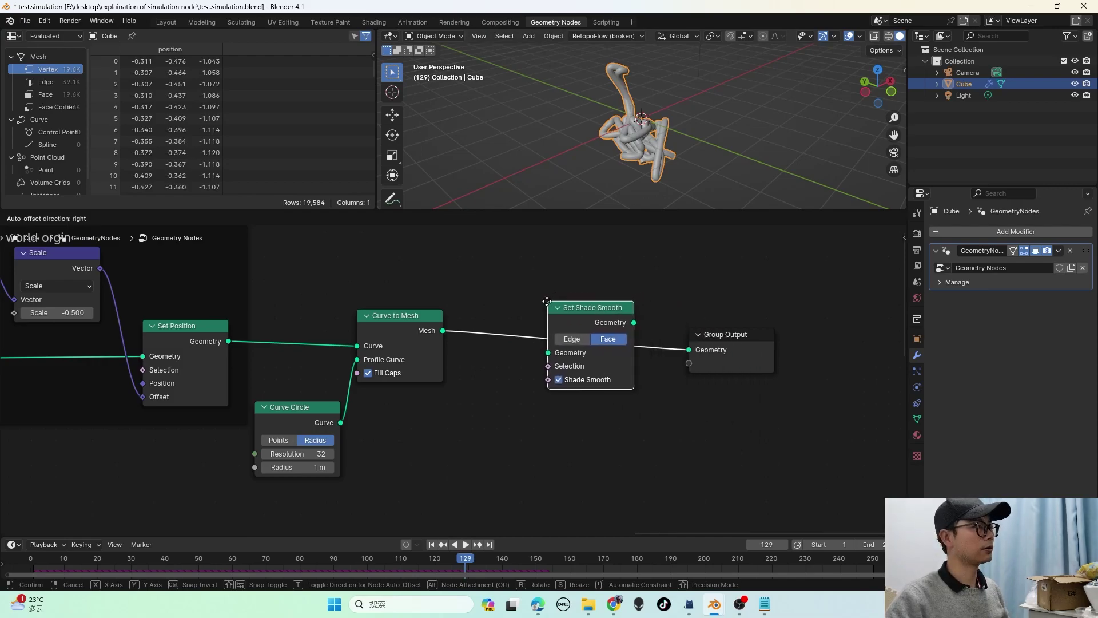
left_click(633, 343)
Step: Examine the smooth-shaded tubes and the object's material in the Shading workspace, returning to Geometry Nodes
scroll(691, 142, "up", 3)
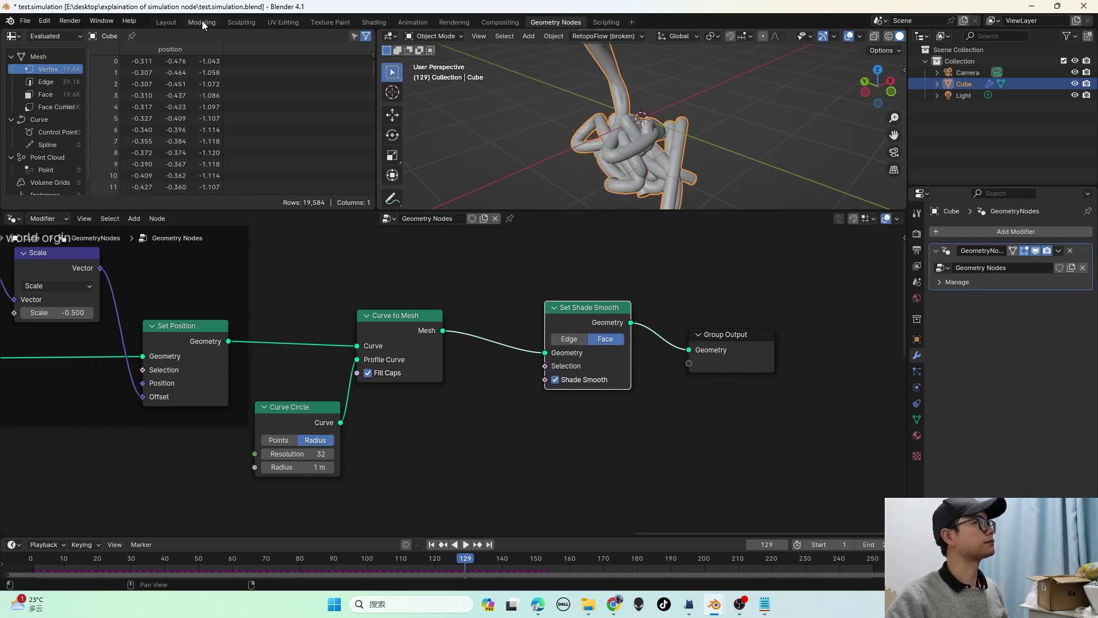
left_click(373, 22)
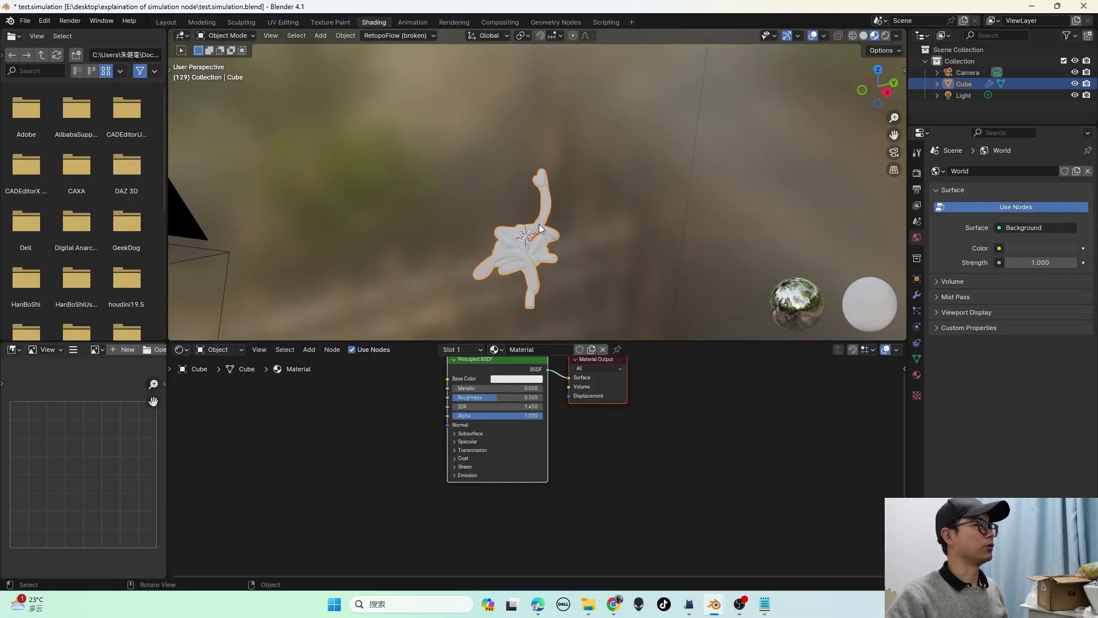
middle_click_drag(558, 407, 563, 429)
left_click(575, 22)
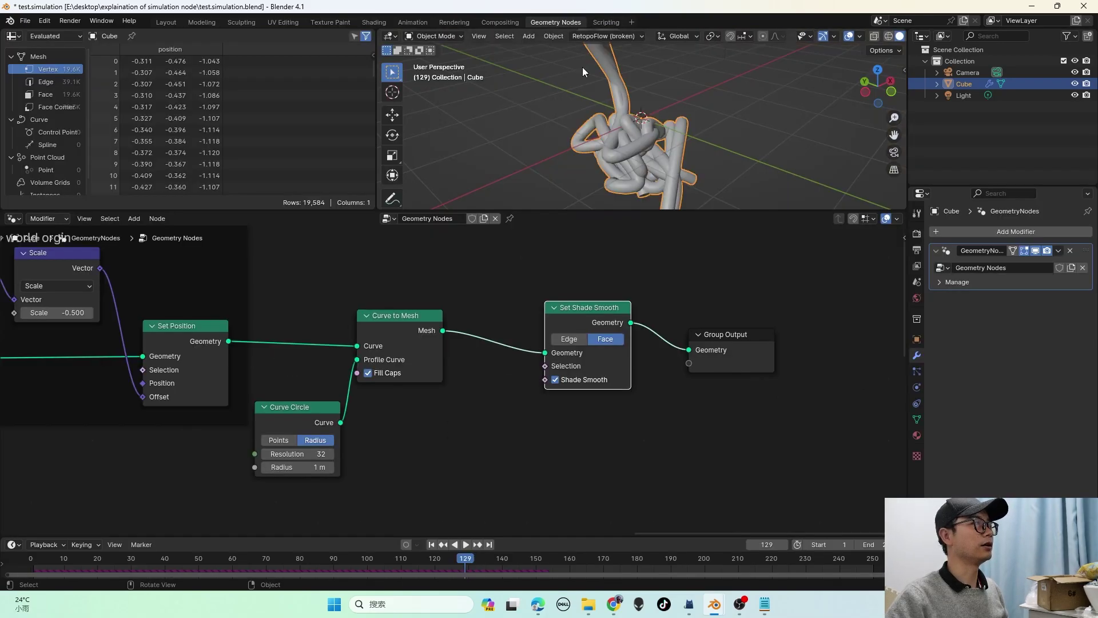
Step: Insert a Set Material node after Set Shade Smooth and assign it the material named Material
middle_click_drag(595, 390, 487, 373)
key("shift+a")
type("s")
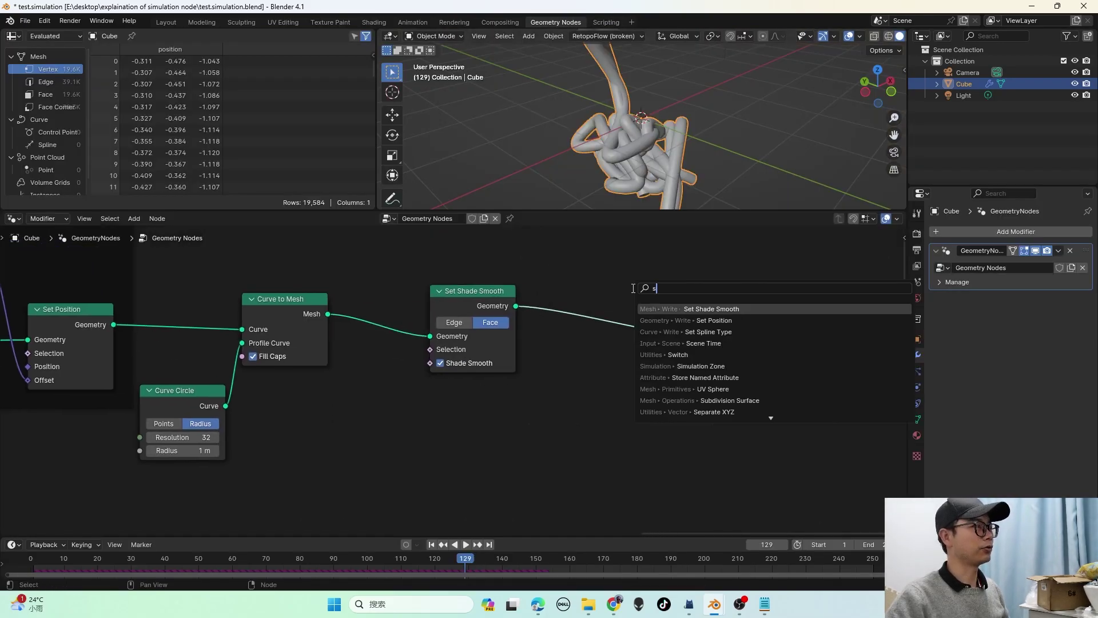
type("et mat")
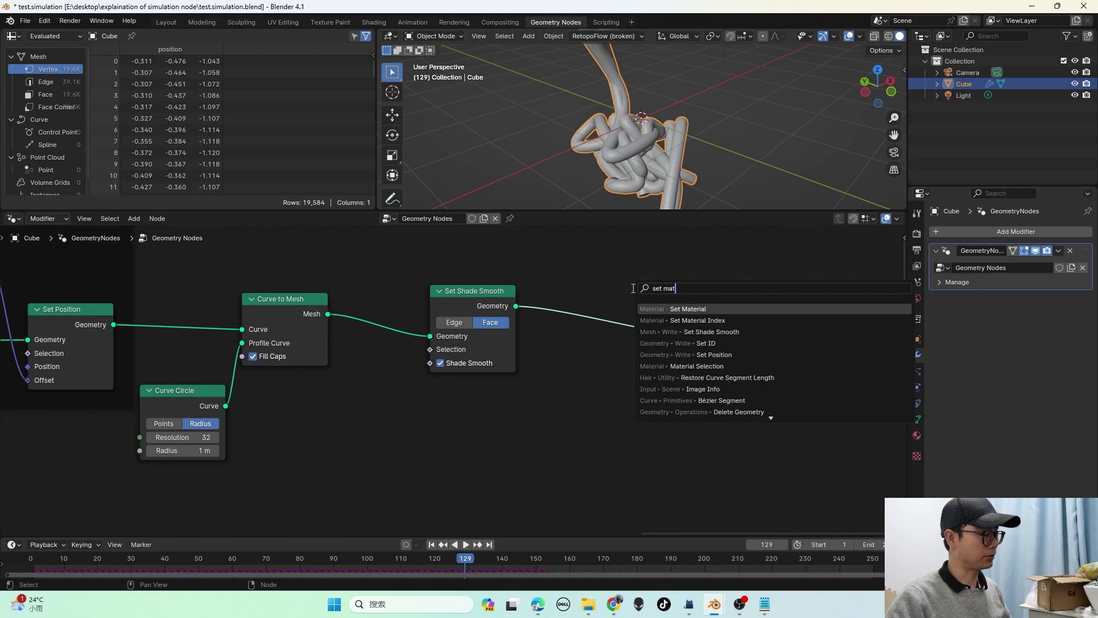
left_click(685, 309)
left_click(560, 287)
left_click(584, 347)
left_click(594, 366)
Step: Shift Group Output further along and insert a Bake node between Set Material and Group Output
middle_click_drag(604, 366, 557, 366)
left_click_drag(740, 333, 827, 336)
middle_click_drag(606, 319, 555, 318)
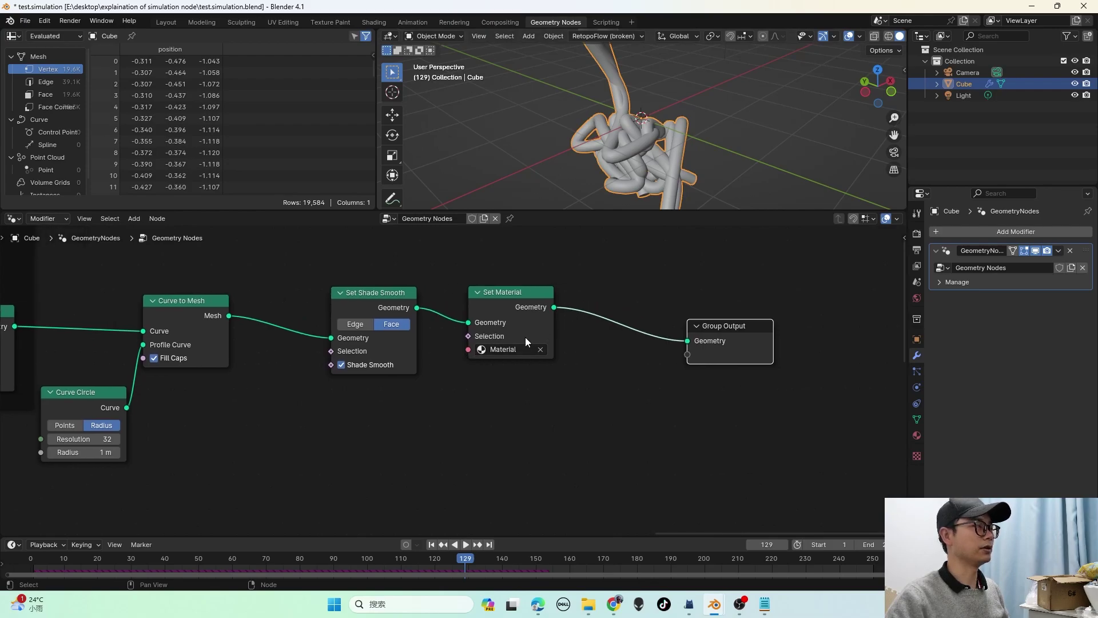
key("shift+a")
left_click(596, 292)
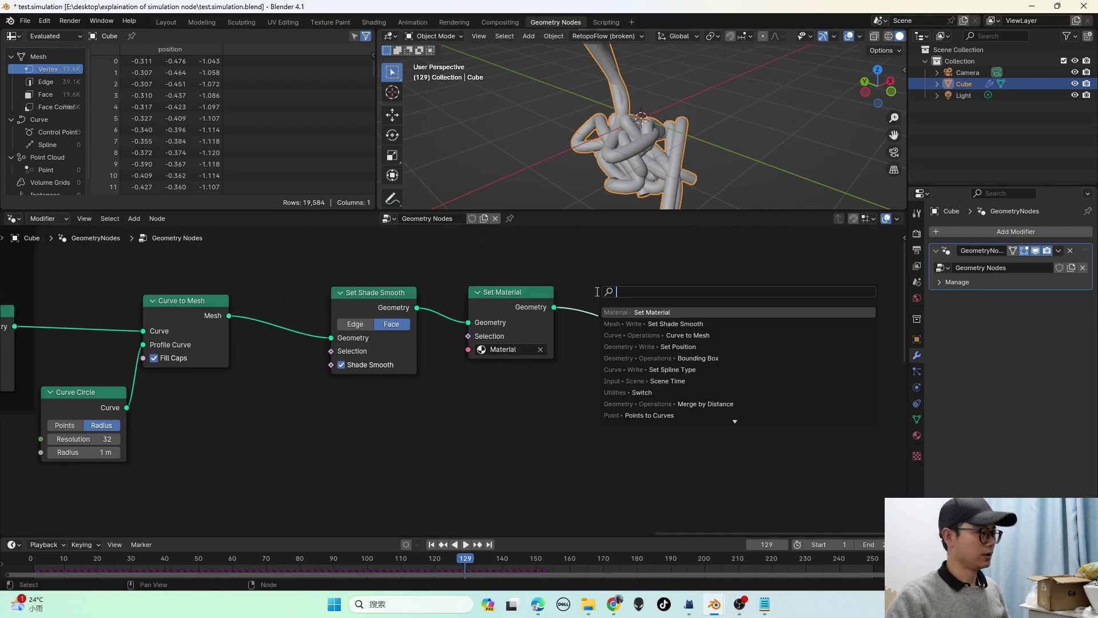
type("n")
key("BackSpace")
type("bake")
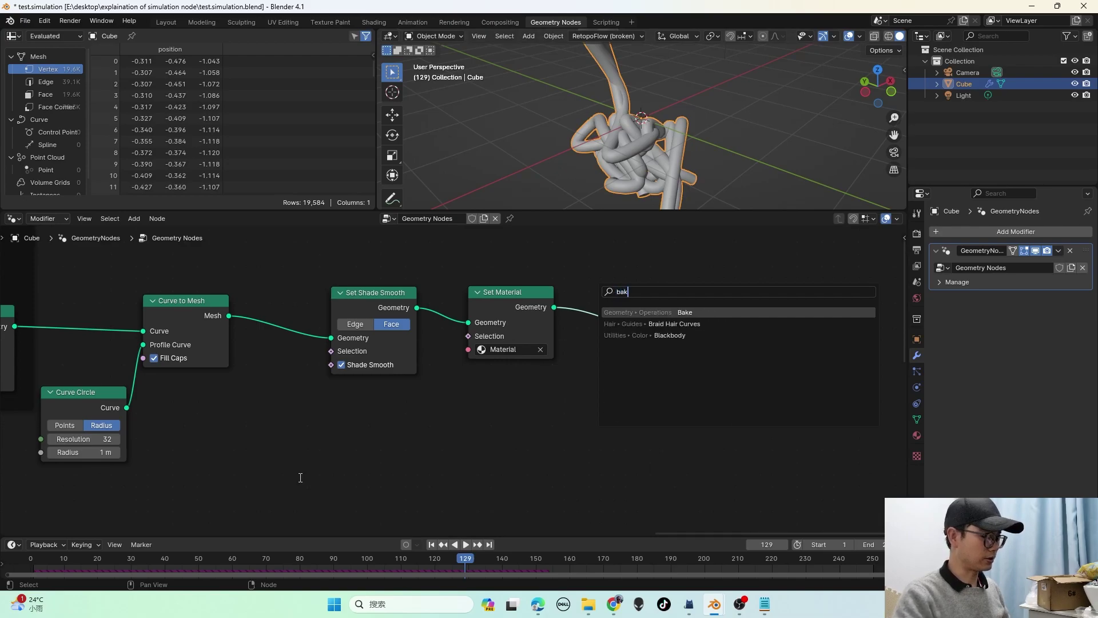
key("Return")
left_click(603, 286)
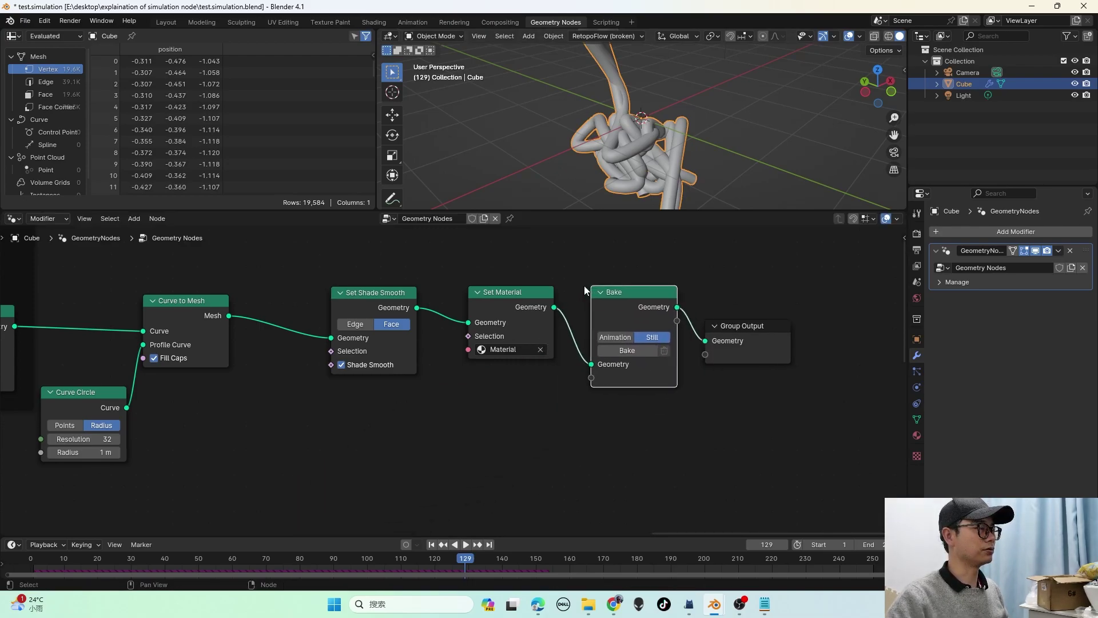
Step: Space out the Bake and Group Output nodes after Set Material and save the file
middle_click_drag(640, 134, 588, 136)
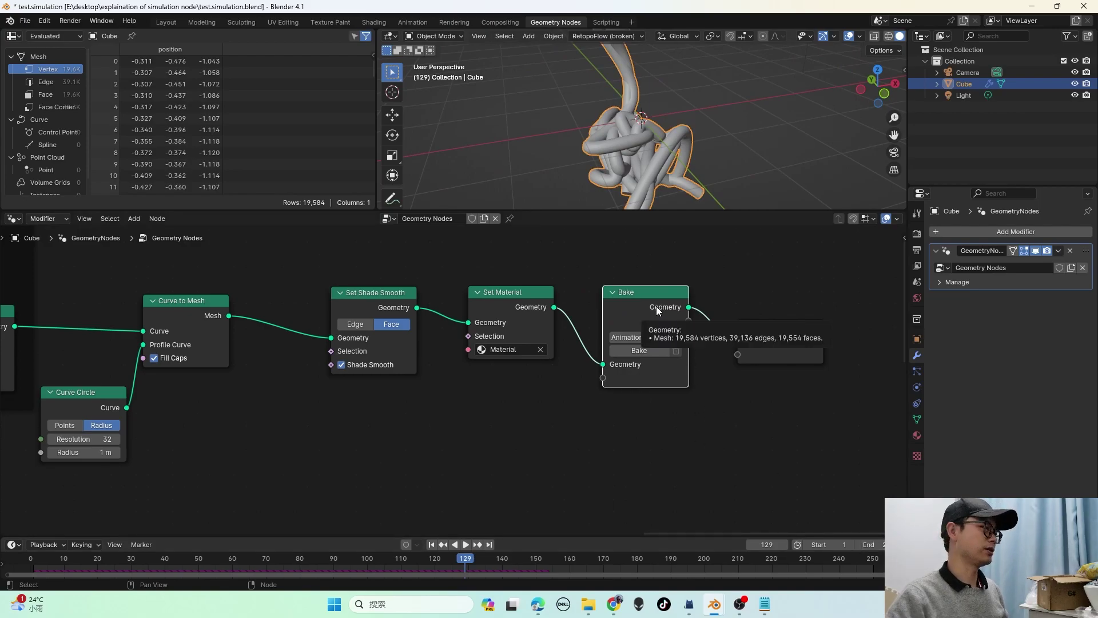
left_click_drag(640, 301, 633, 297)
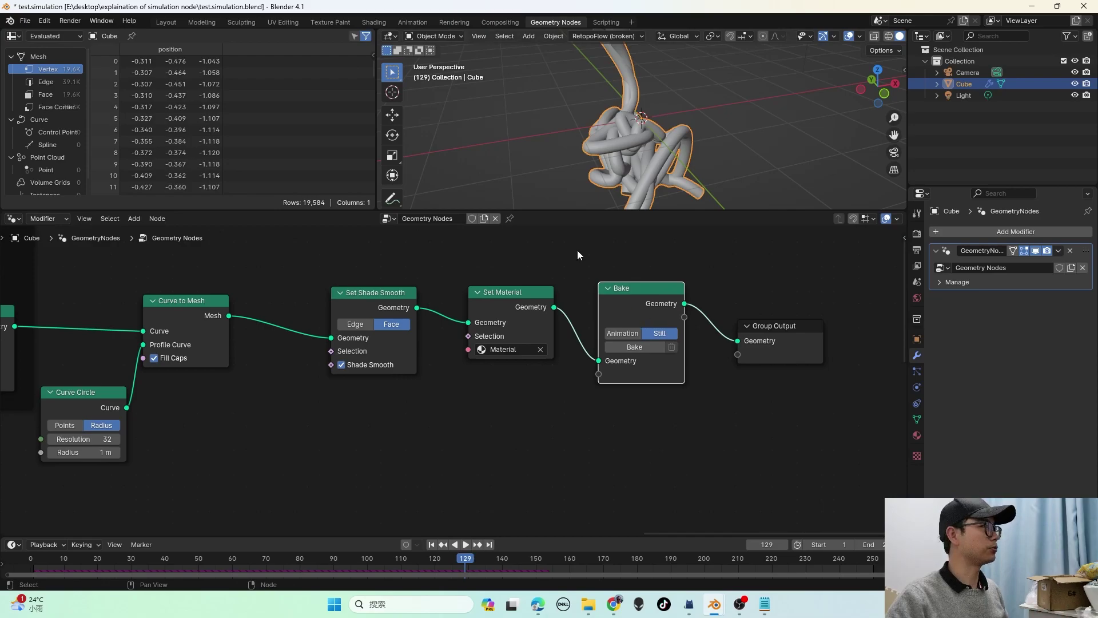
key("ctrl+s")
Step: Switch to the Shading workspace and add a Noise Texture node ahead of the Principled BSDF
left_click(374, 22)
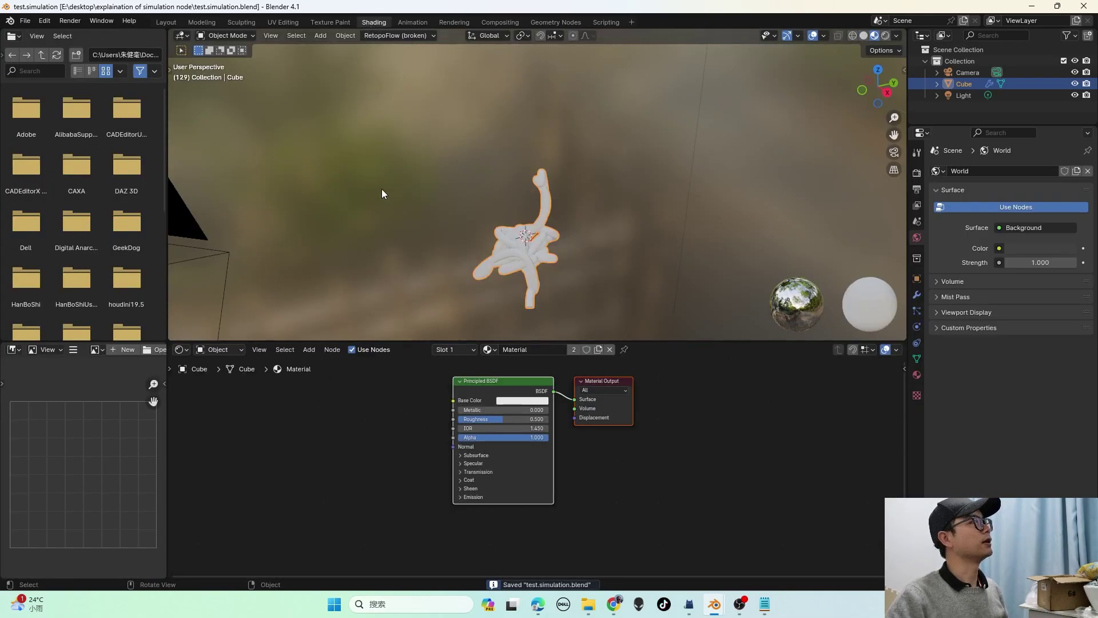
scroll(466, 401, "up", 4)
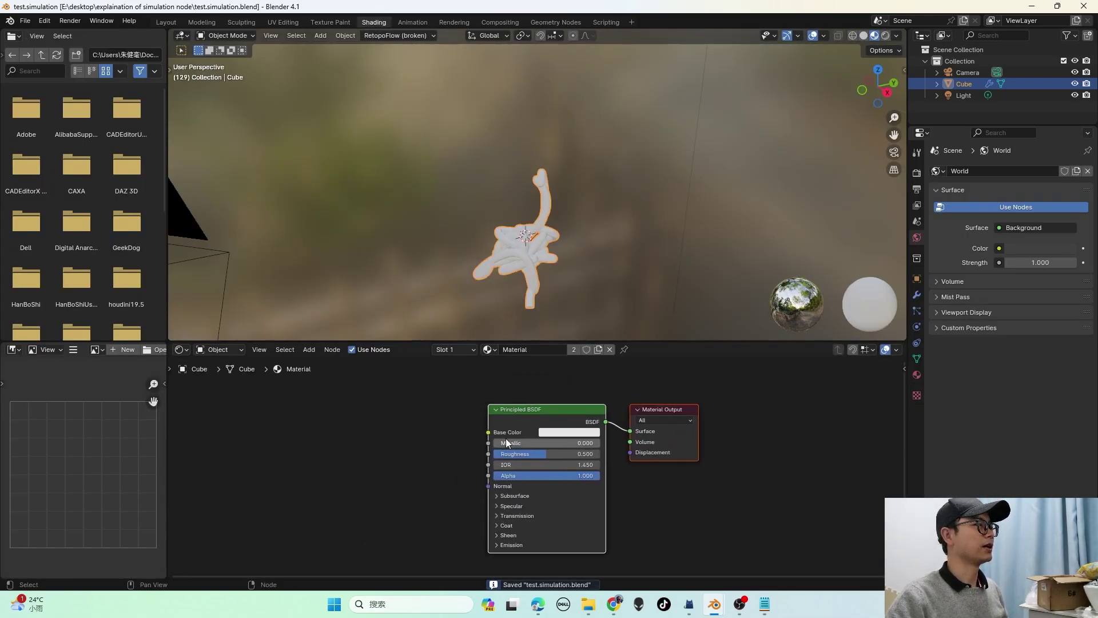
key("shift+a")
left_click(336, 418)
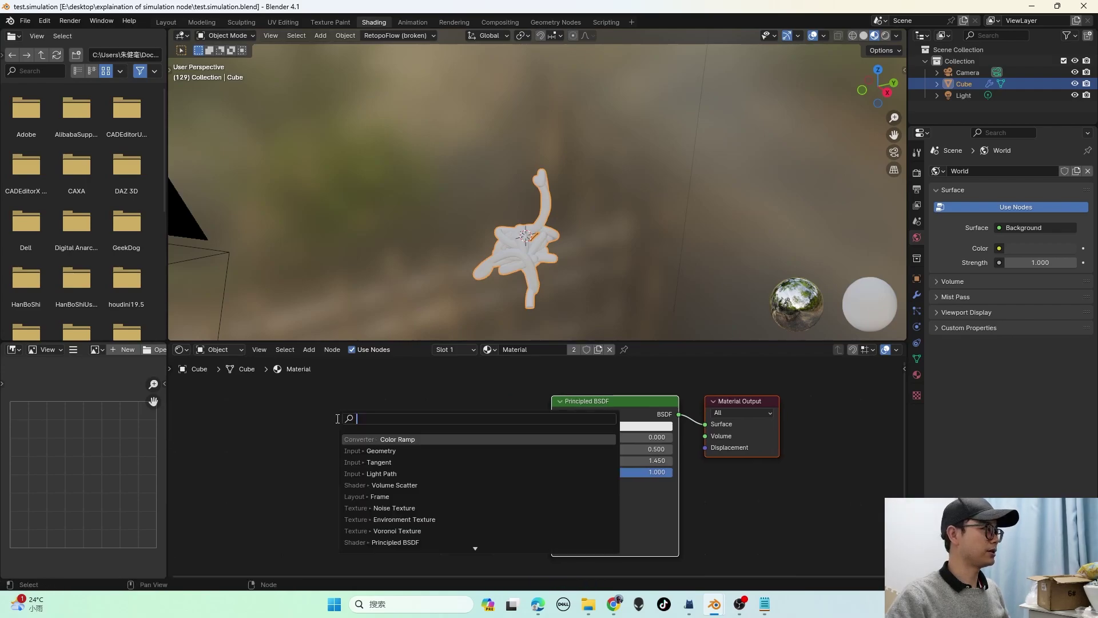
type("noise")
key("Return")
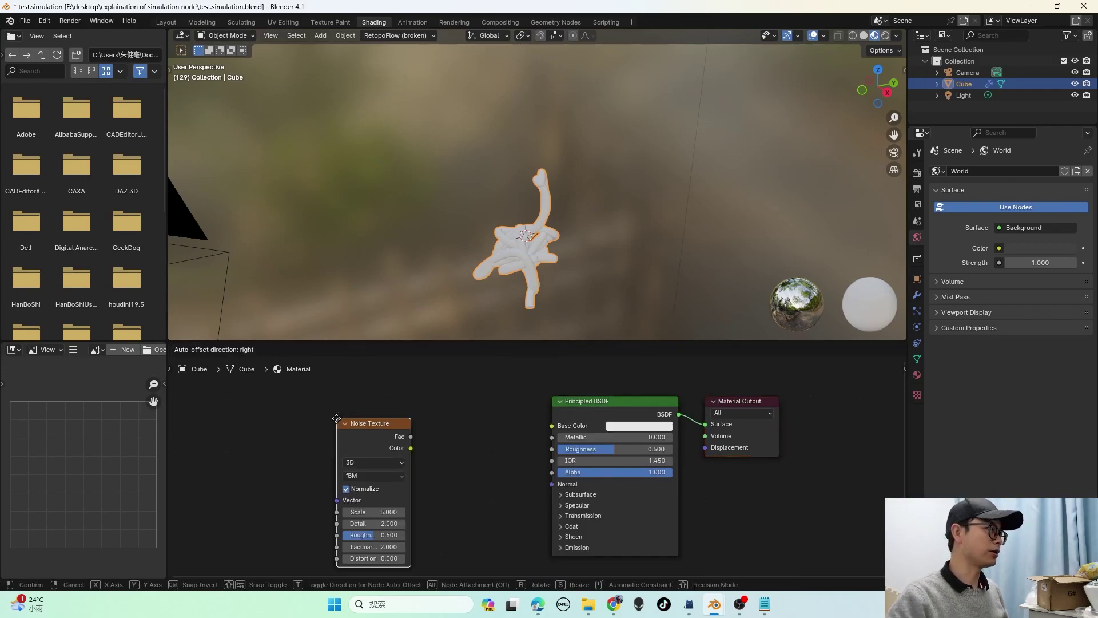
Step: Add a Voronoi Texture node and place it ahead of the Noise Texture
key("shift+a")
left_click(247, 424)
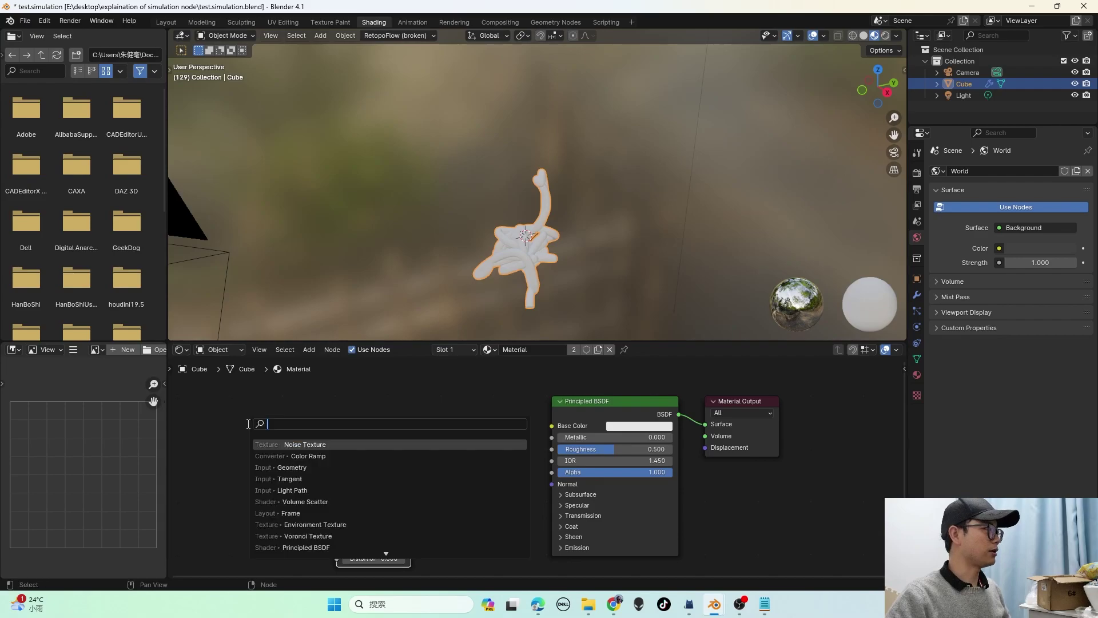
type("mur")
key("BackSpace")
key("BackSpace")
key("BackSpace")
type("vor")
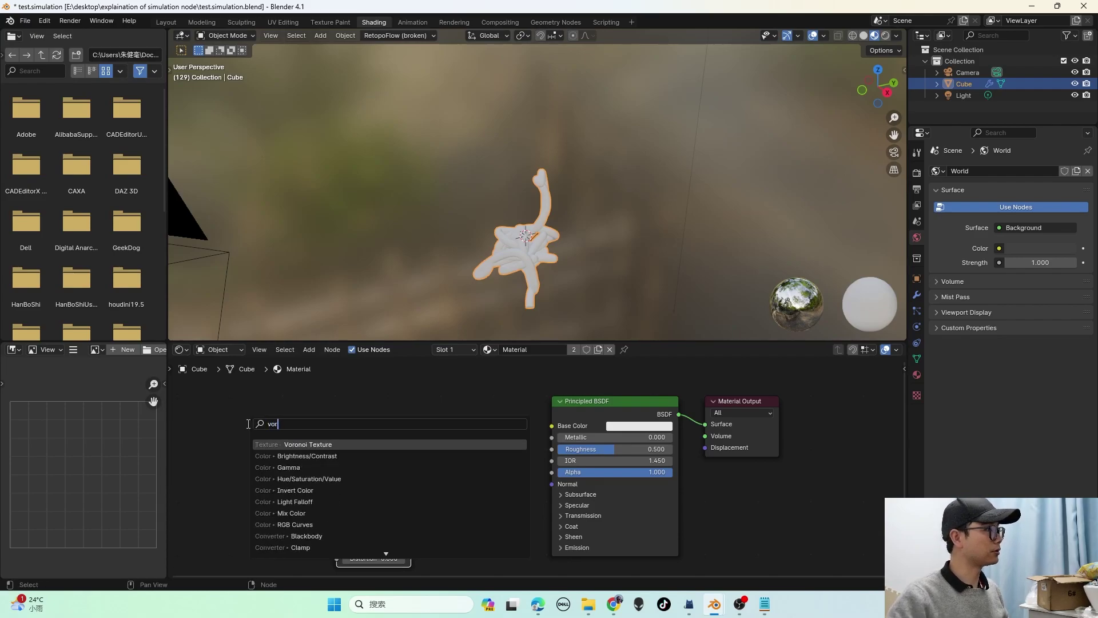
left_click(288, 444)
left_click(229, 411)
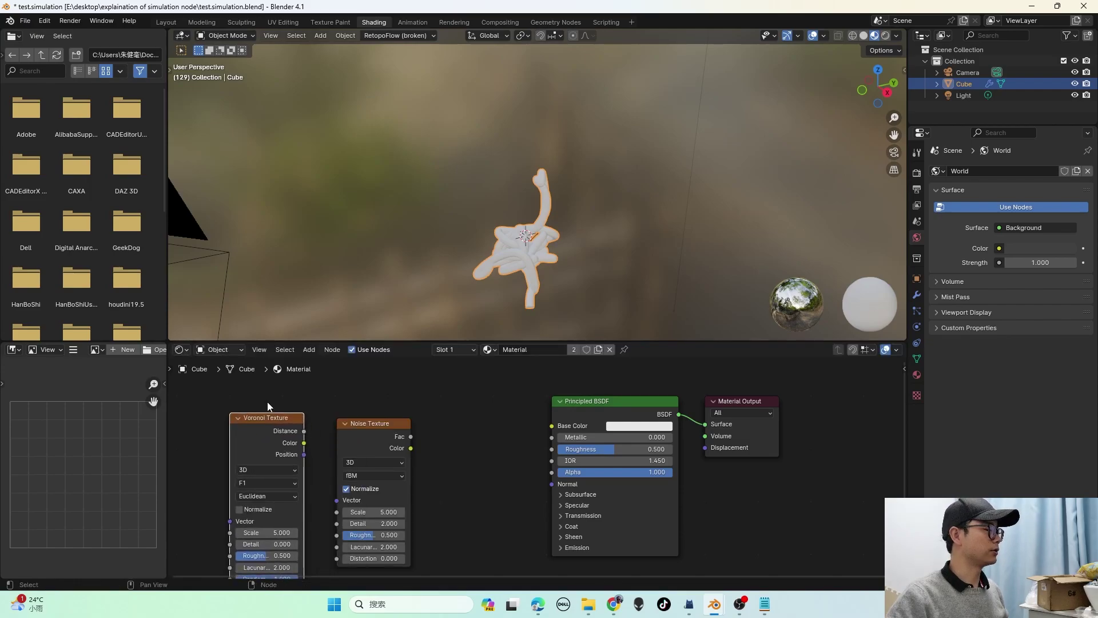
Step: Attach Texture Coordinate and Mapping nodes to the Voronoi Texture's Vector input
middle_click_drag(269, 405, 319, 404)
key("ctrl+t")
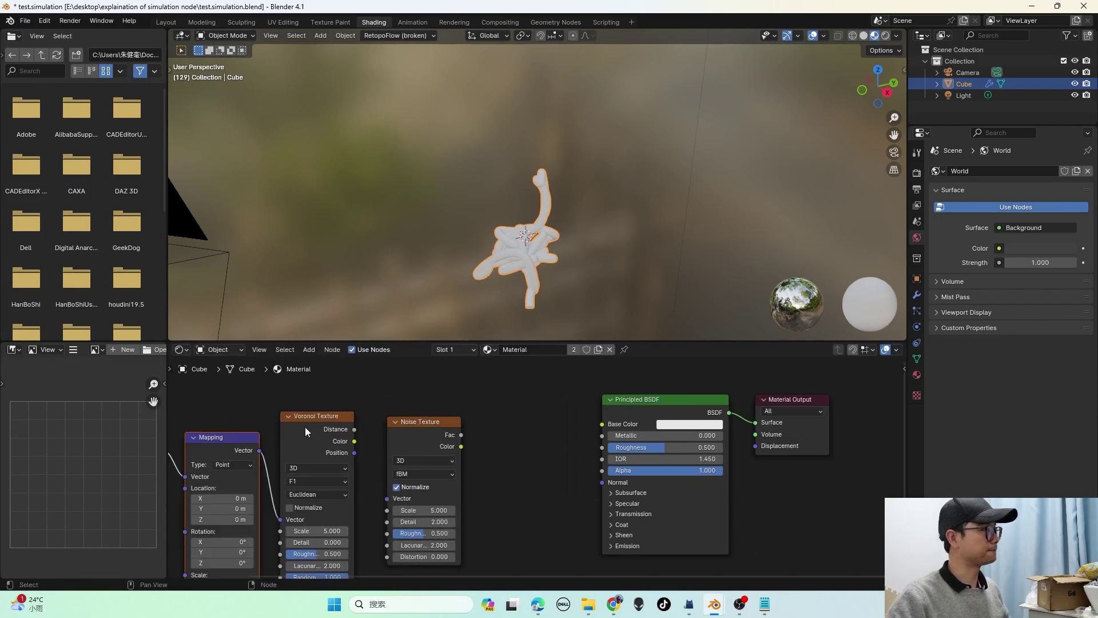
scroll(393, 443, "up", 2)
middle_click_drag(394, 443, 415, 443)
middle_click_drag(334, 456, 347, 447)
Step: Connect the Voronoi Color output to the Noise Texture's Vector and preview the noise Fac through the Material Output's Surface
left_click_drag(345, 423, 386, 489)
scroll(386, 489, "down", 3)
left_click(444, 425, "ctrl+shift")
scroll(536, 303, "up", 3)
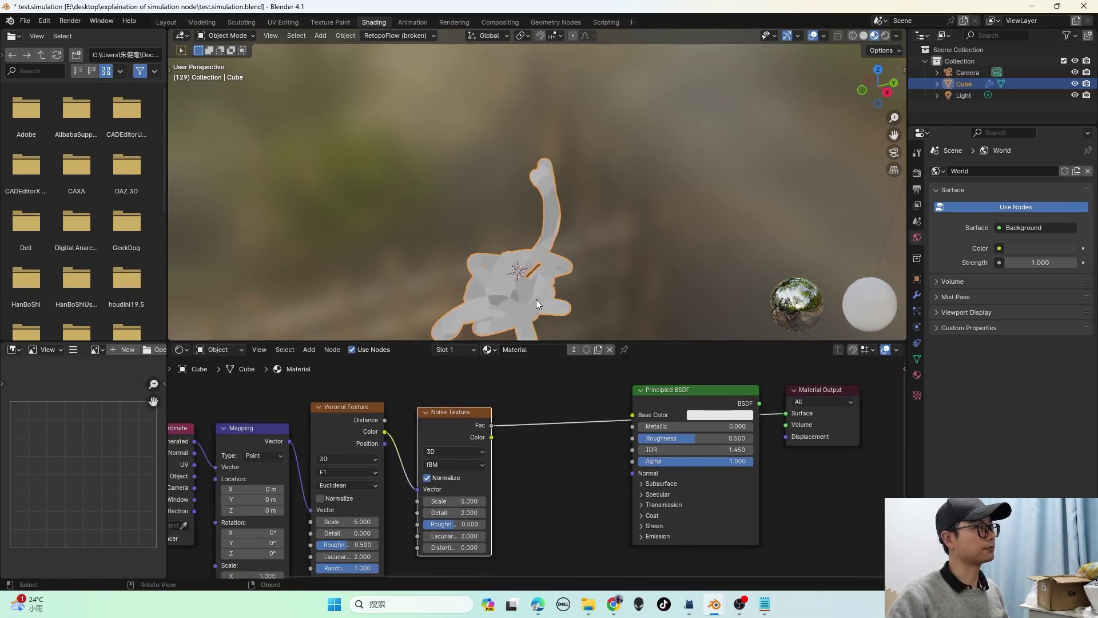
scroll(600, 304, "up", 1)
middle_click_drag(582, 293, 586, 253, "shift")
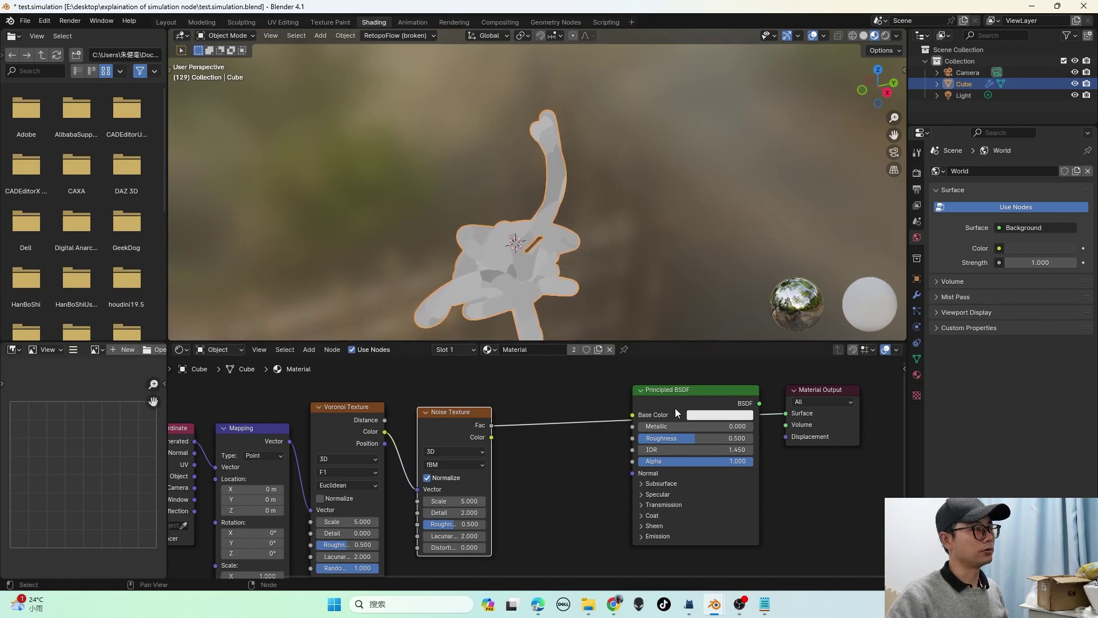
Step: Move the Principled BSDF below the preview link and feed the Voronoi Position output into the Noise Texture's Vector
left_click_drag(675, 395, 648, 439)
scroll(562, 451, "up", 1)
middle_click_drag(562, 451, 595, 451)
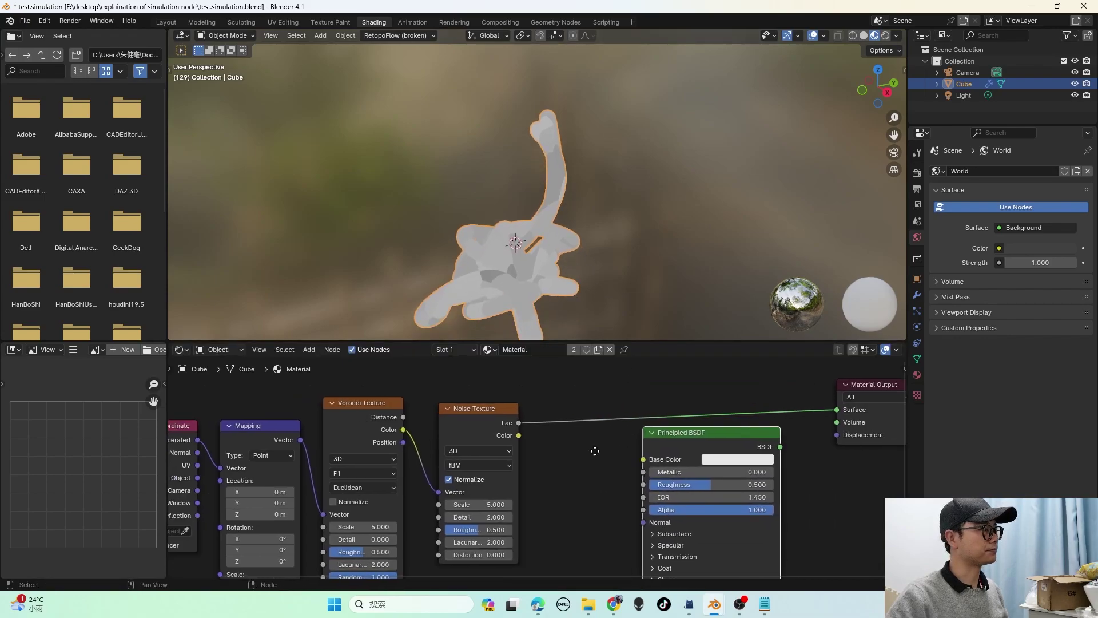
scroll(552, 455, "up", 1)
left_click_drag(377, 436, 420, 494)
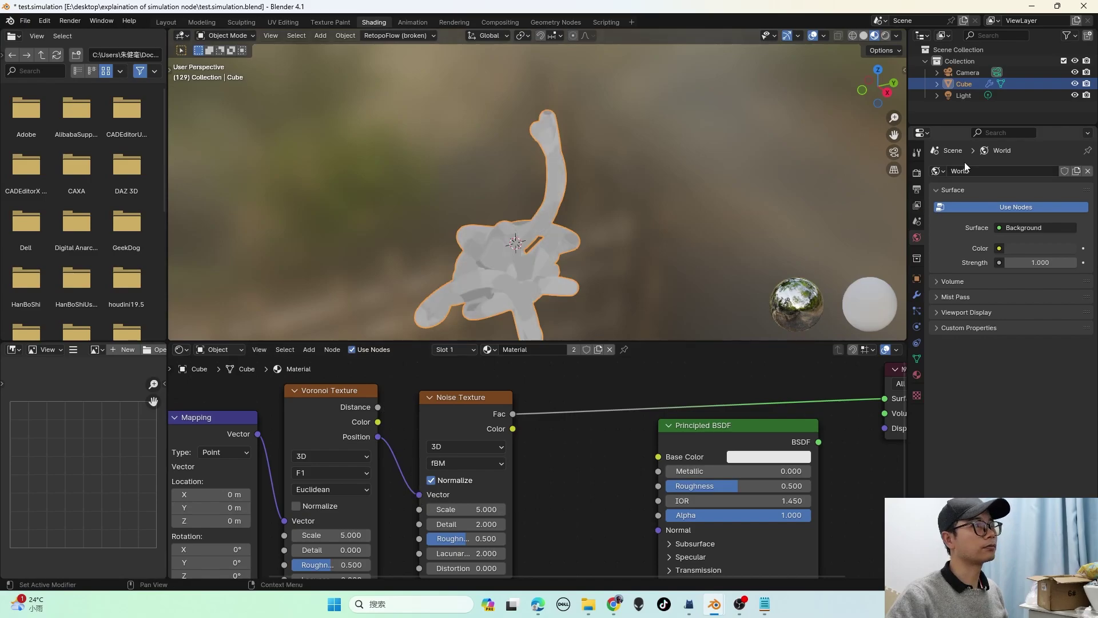
Step: Set the render engine to Cycles with GPU Compute as the device, and show the viewport in Rendered shading
left_click(917, 172)
left_click(1019, 171)
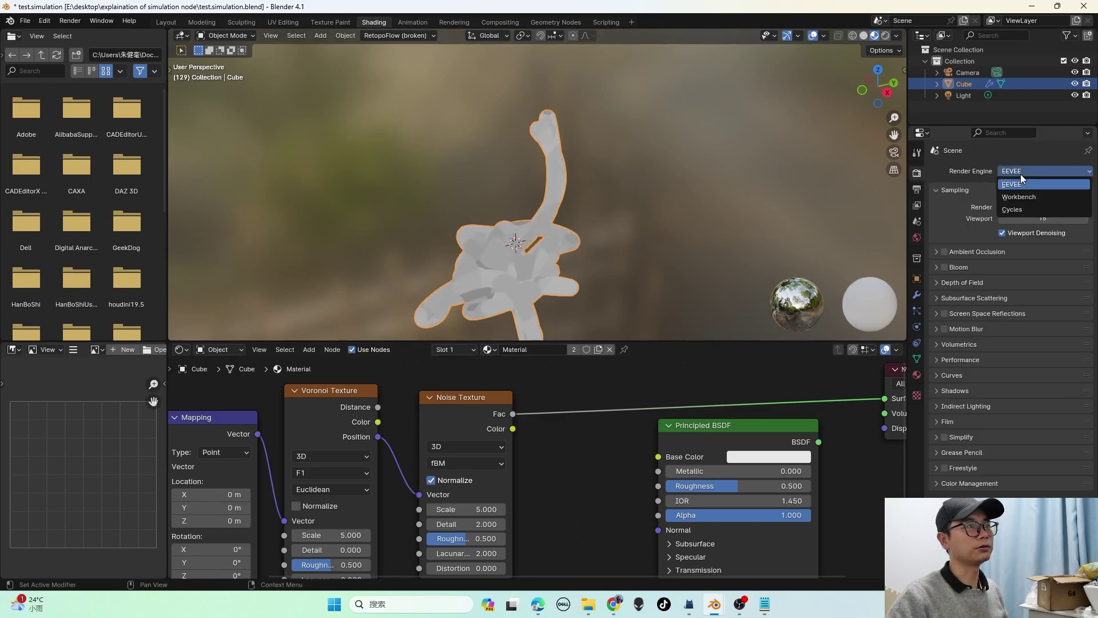
left_click(1025, 210)
left_click(886, 35)
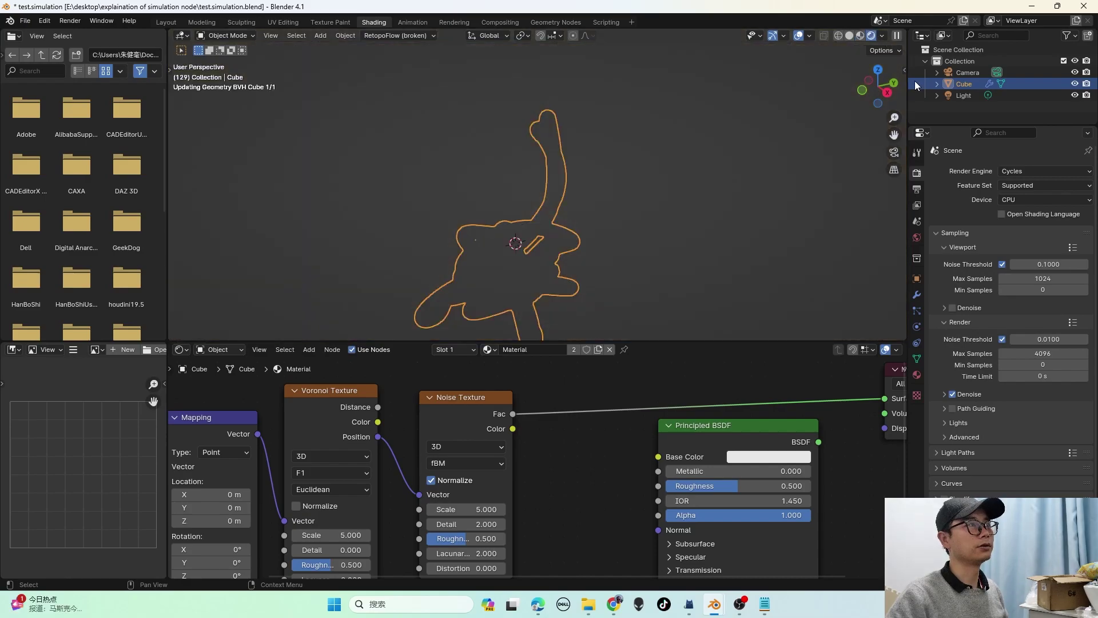
left_click(1021, 200)
left_click(1026, 224)
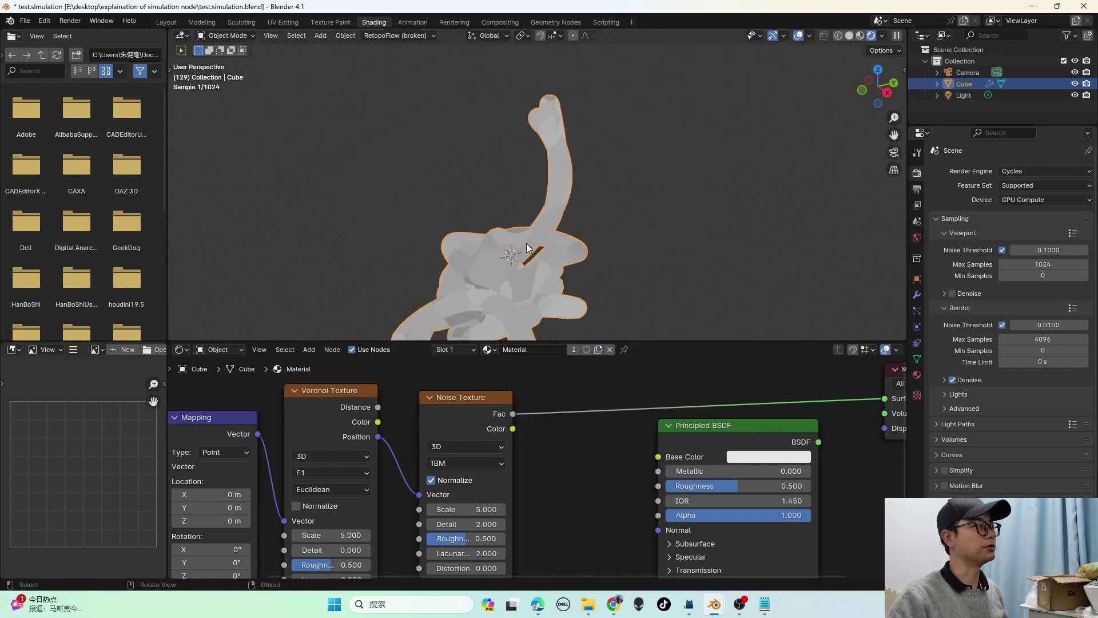
Step: Feed the Voronoi Distance output into the Noise Texture's Vector in place of Position
scroll(459, 406, "up", 2)
left_click_drag(377, 402, 422, 497)
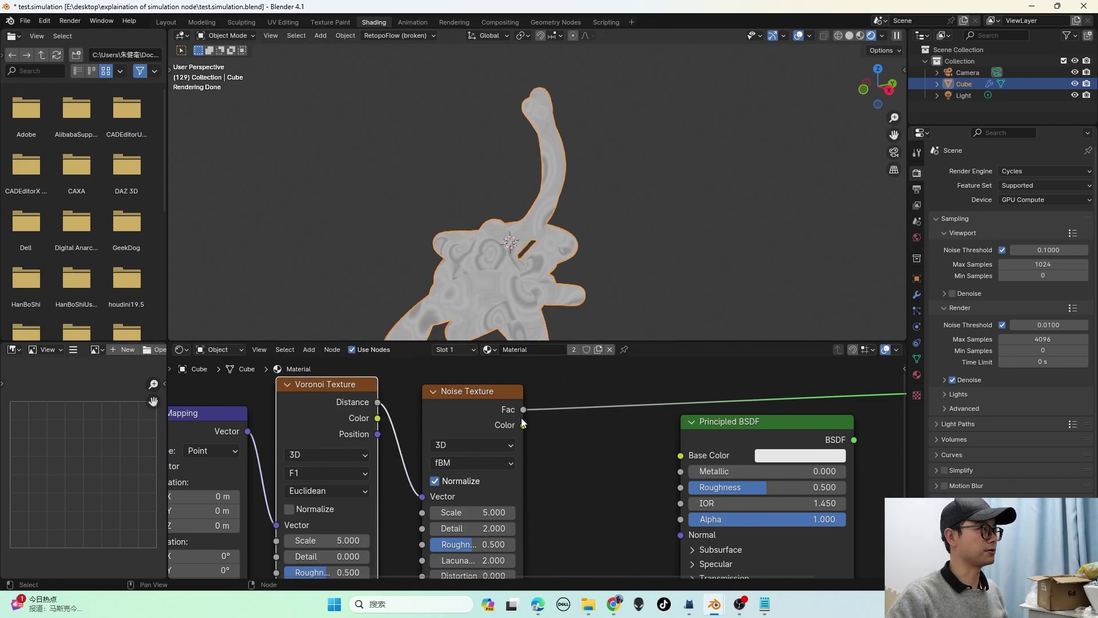
Step: Insert a Color Ramp after the Noise Texture's Fac output, setting the black stop to 0.382 and pulling the white stop inward
scroll(522, 419, "down", 2)
middle_click_drag(560, 429, 540, 417)
key("shift+a")
type("ramp")
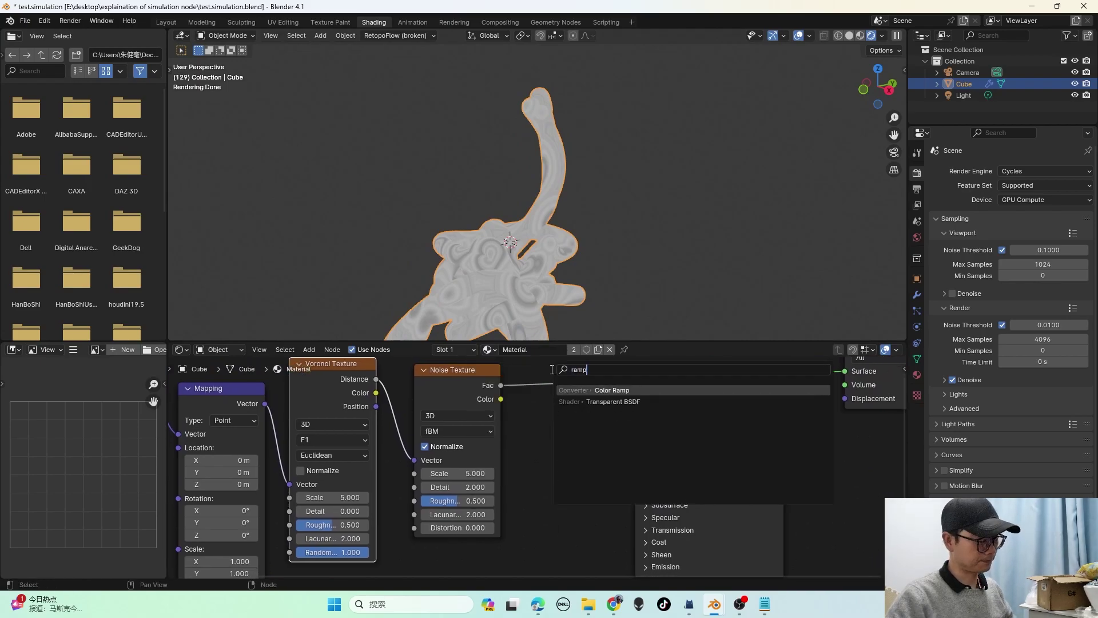
key("Return")
left_click(494, 438)
left_click_drag(444, 429, 479, 430)
left_click_drag(570, 434, 494, 435)
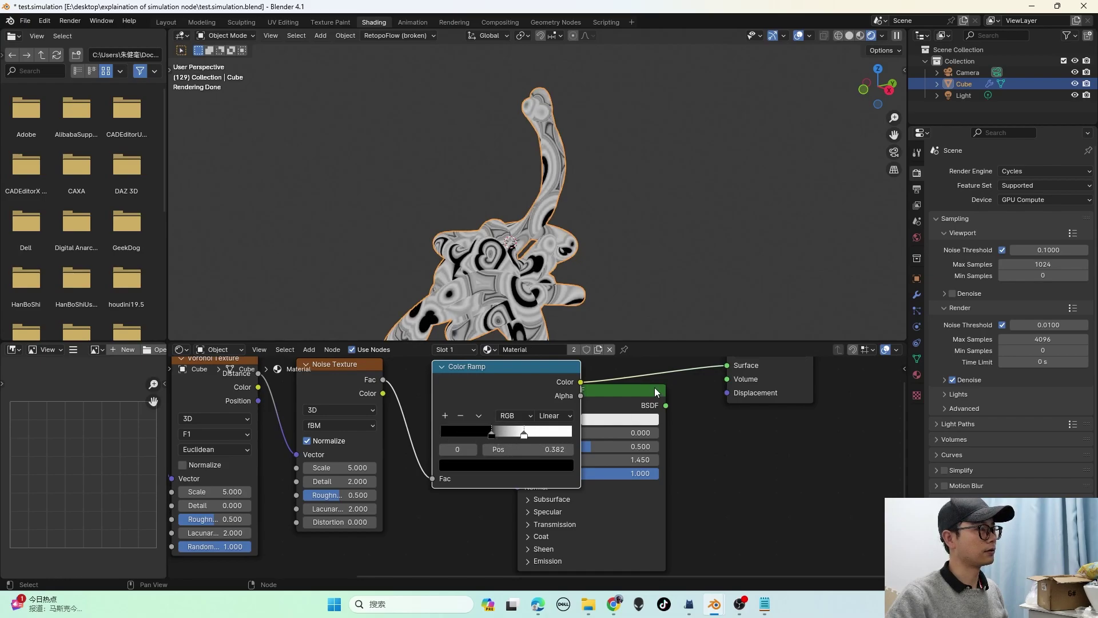
Step: Reconnect the Principled BSDF to Surface, with a Bump node between the Color Ramp and the shader's Normal input
middle_click_drag(657, 394, 514, 432)
scroll(514, 433, "down", 2)
left_click_drag(582, 382, 810, 386)
key("shift+a")
left_click(502, 407)
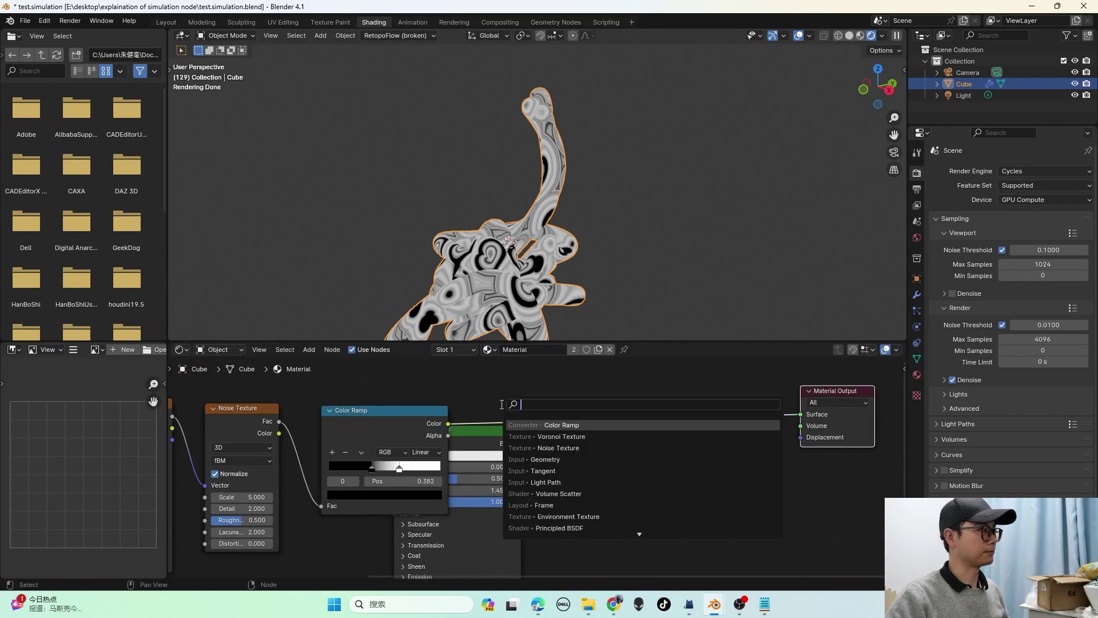
type("bump")
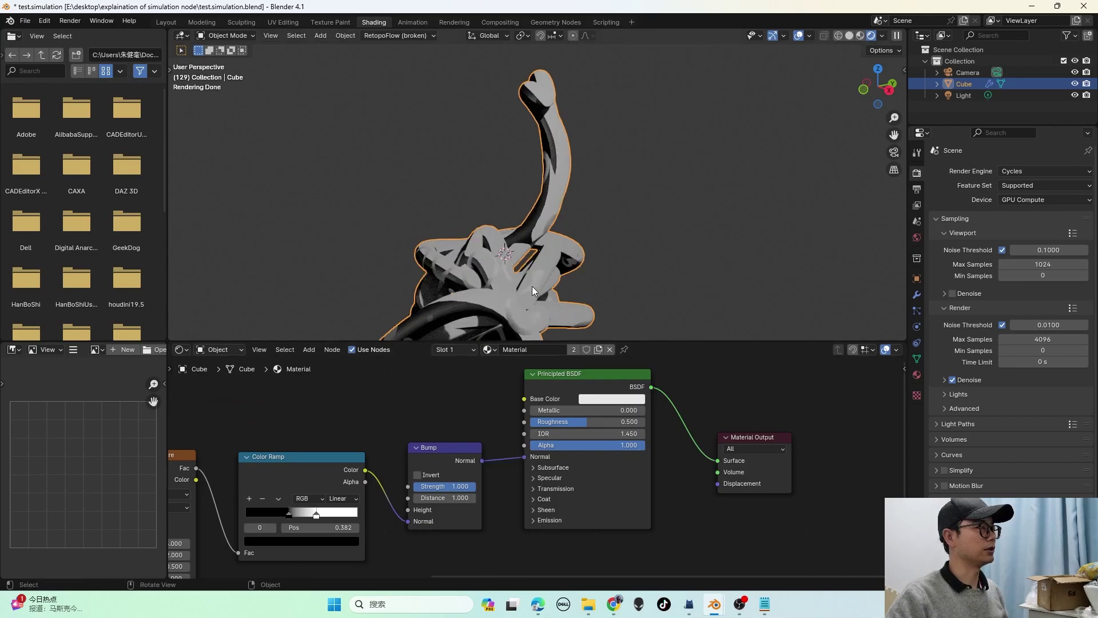
Step: Move the Color Ramp link from the Bump node's Normal input to its Height input
middle_click_drag(532, 286, 545, 277)
scroll(501, 438, "up", 2)
mouse_move(449, 502)
left_mouse_down()
mouse_move(399, 433)
mouse_move(450, 486)
left_mouse_up()
middle_click_drag(507, 287, 520, 263)
Step: Set the Principled BSDF's Metallic to 1.000 and its Base Color to magenta with Hue 0.799, Saturation 1.000 and Value 0.801
middle_click_drag(666, 408, 632, 484)
left_click(667, 407)
left_click_drag(626, 424, 738, 424)
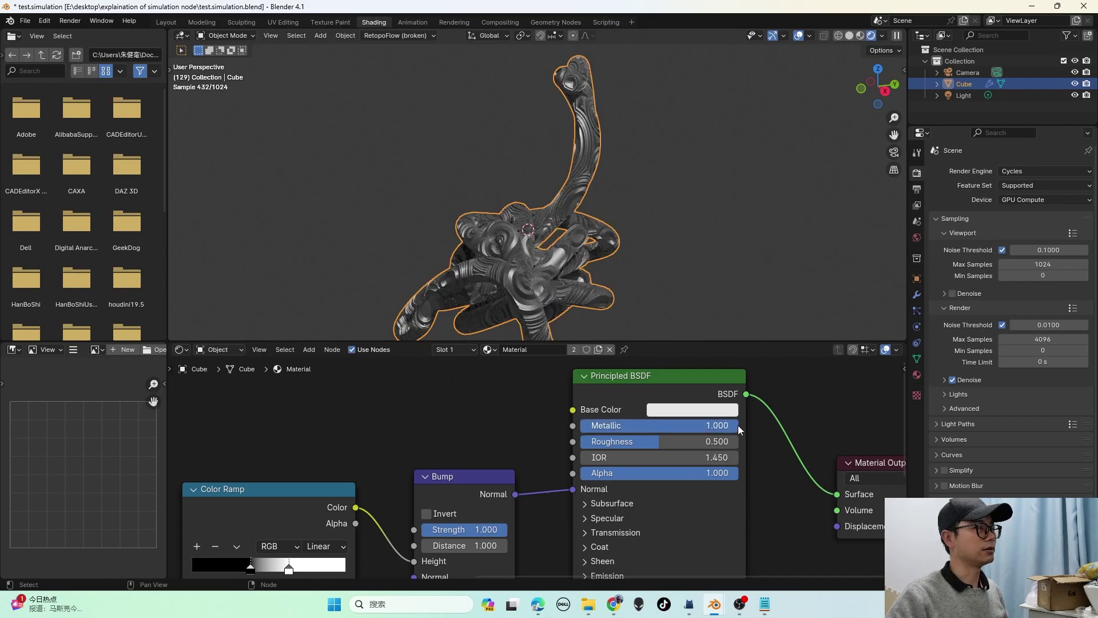
left_click(668, 408)
left_click_drag(717, 280, 755, 281)
mouse_move(728, 243)
left_mouse_down()
mouse_move(756, 251)
mouse_move(768, 279)
left_mouse_up()
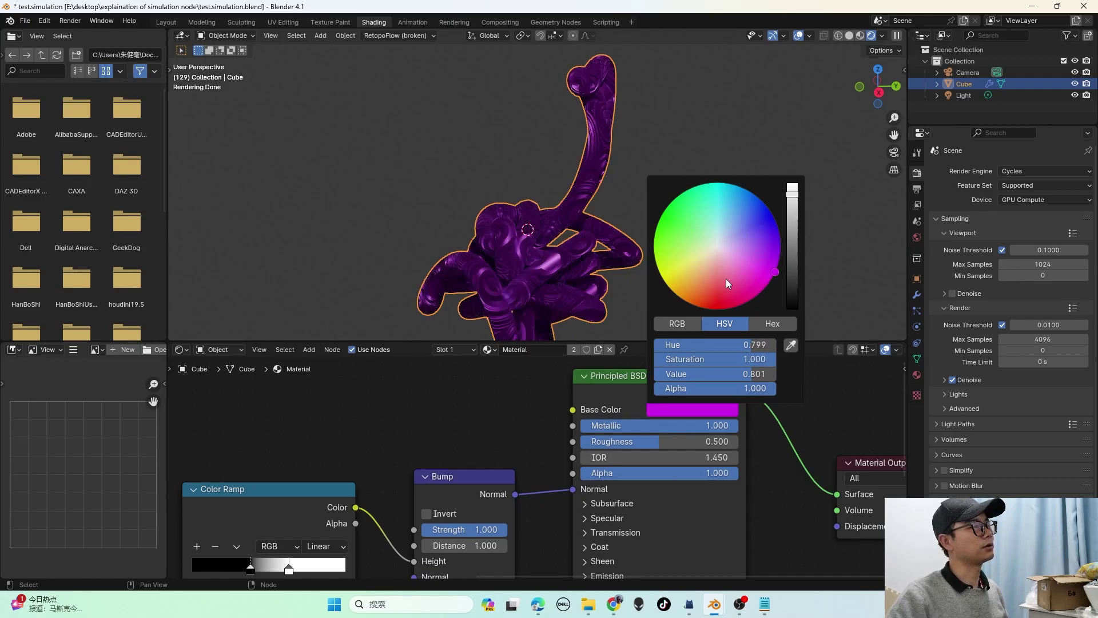
Step: Play the growth simulation and examine the bumpy metallic tubes from several angles in the rendered viewport
middle_click_drag(589, 246, 523, 205)
scroll(523, 205, "down", 2)
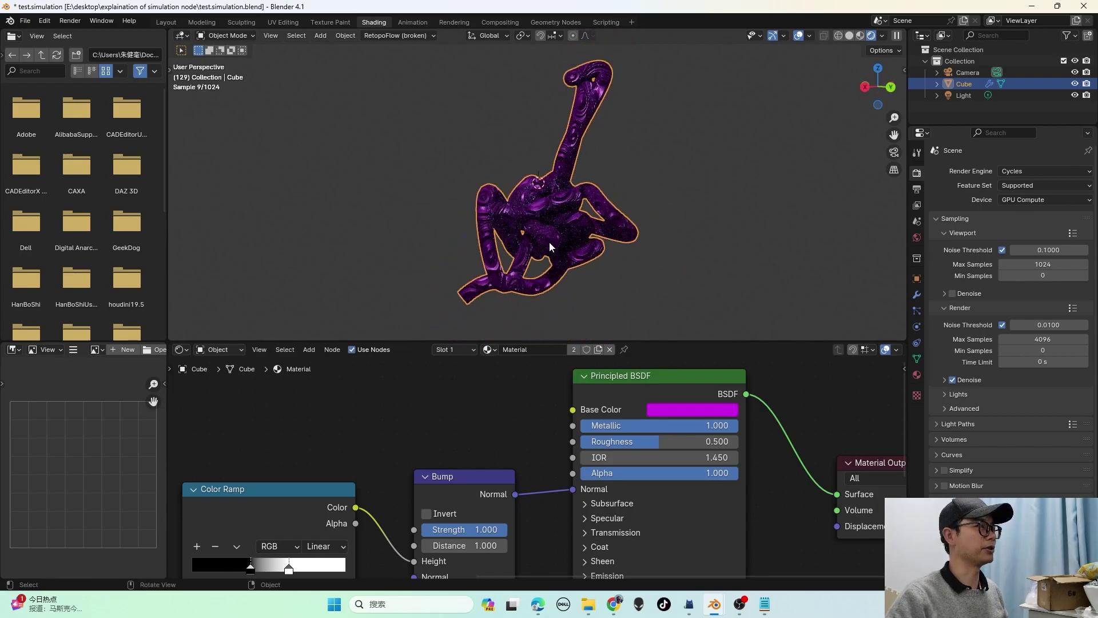
left_click(657, 227)
middle_click_drag(593, 247, 623, 260)
key("space")
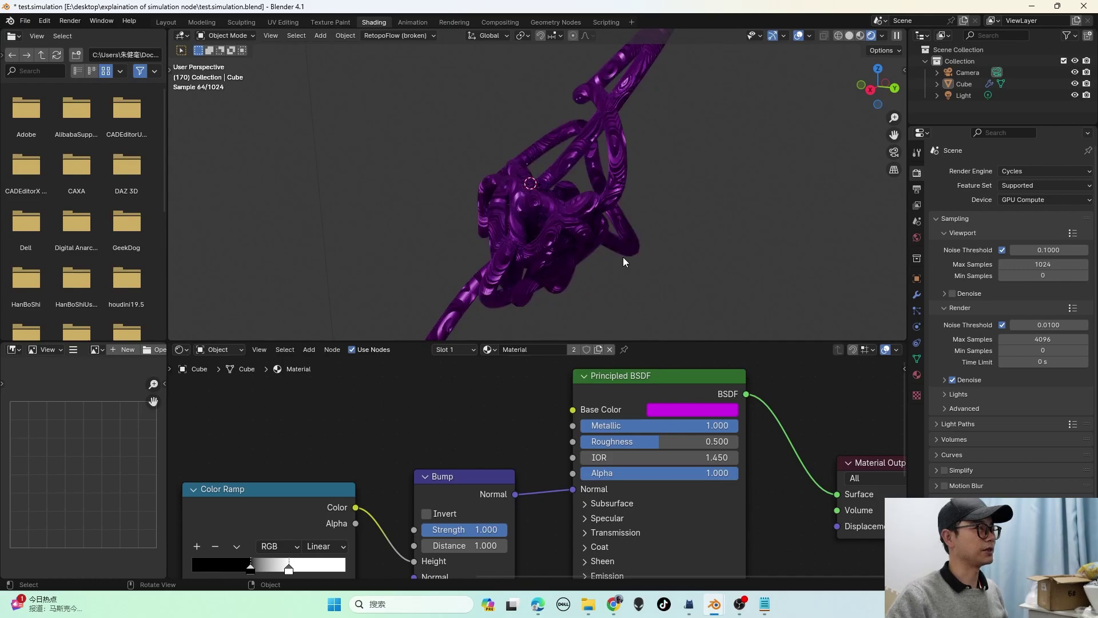
middle_click_drag(624, 262, 702, 254)
left_click(574, 244)
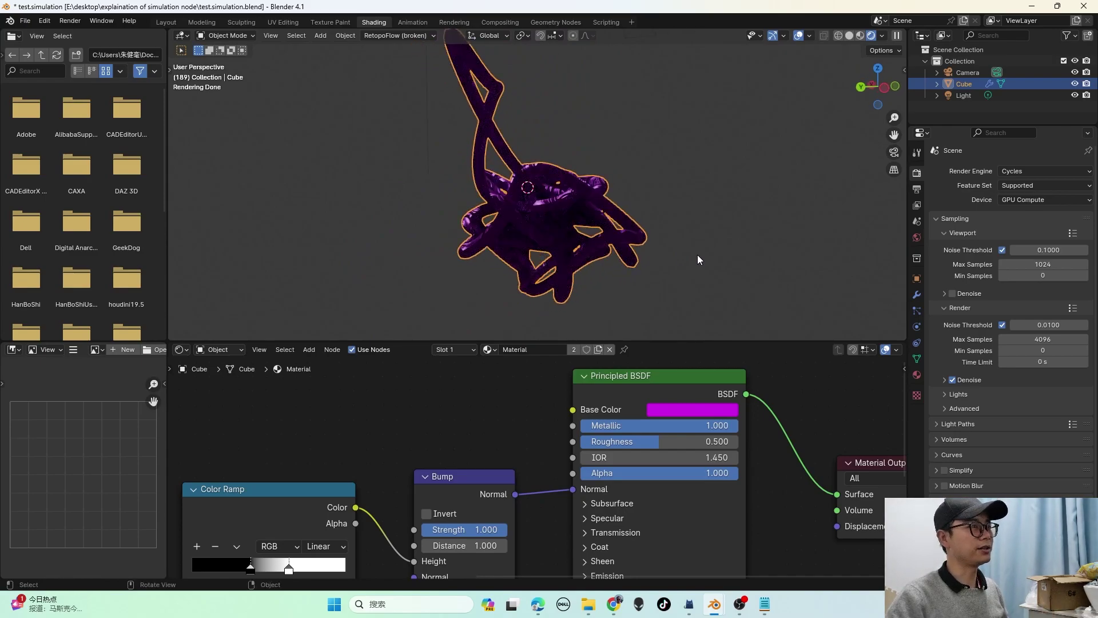
middle_click_drag(698, 260, 654, 262)
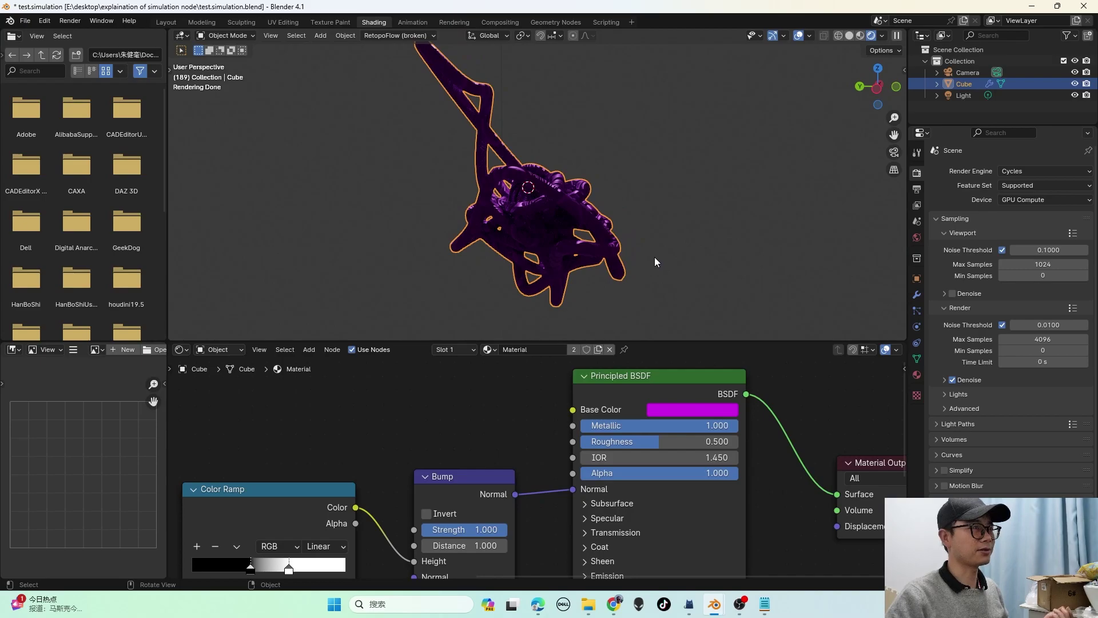